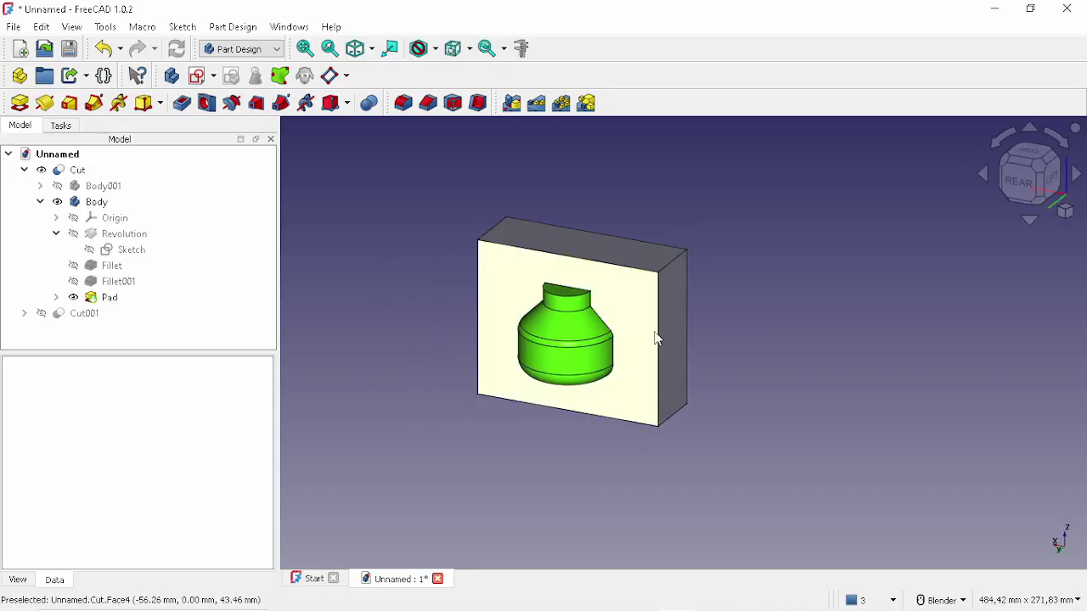
# Hide the green bottle Pad and inspect the bottle-shaped cavity left in the mould block.
pyautogui.moveTo(498, 291); pyautogui.dragTo(567, 330, button='middle')
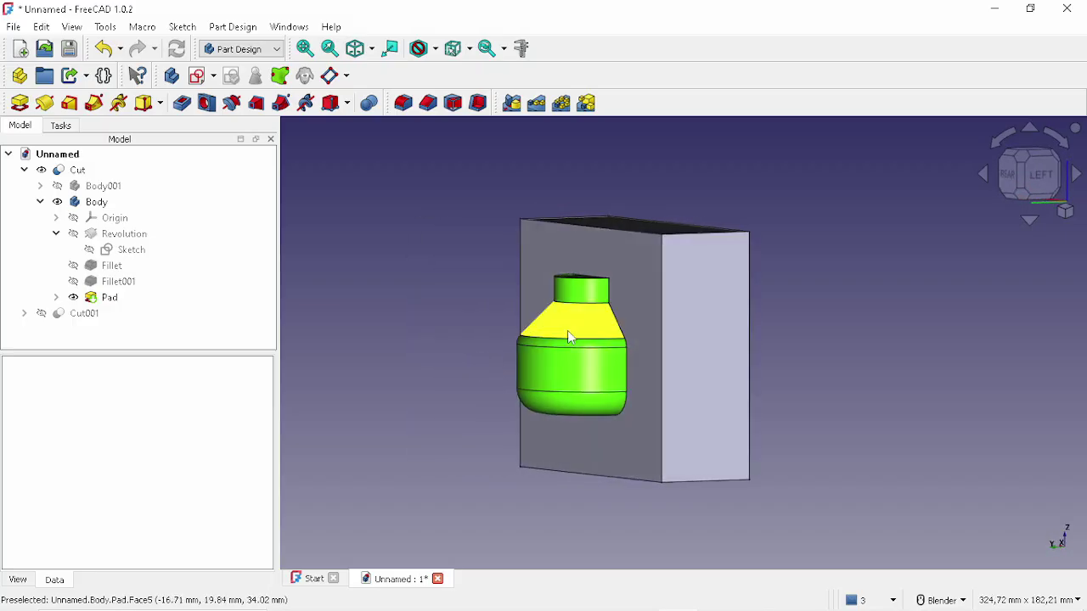
pyautogui.click(567, 330)
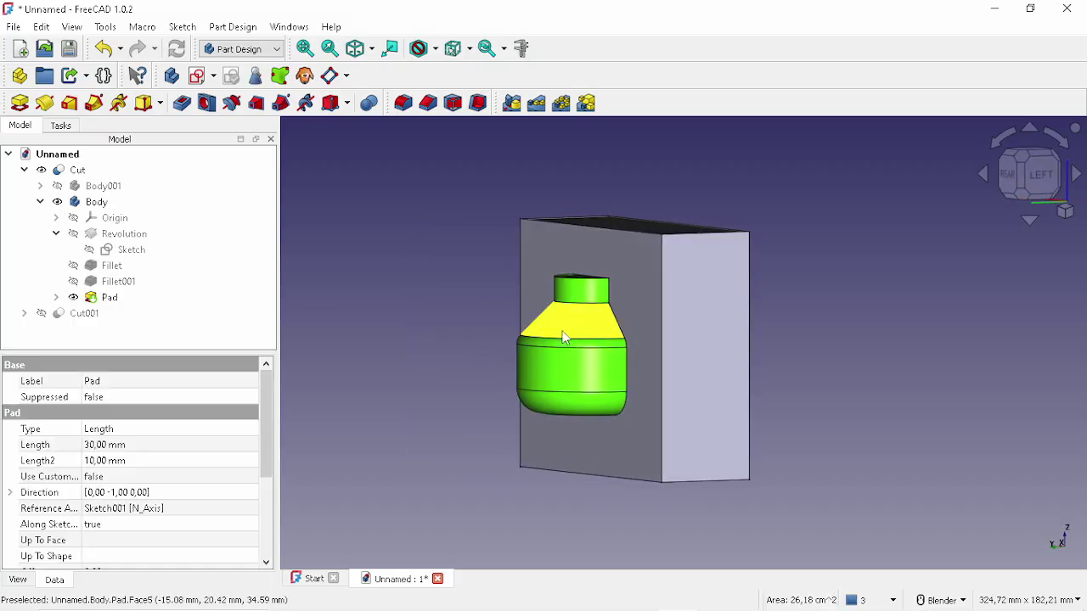
pyautogui.click(467, 299)
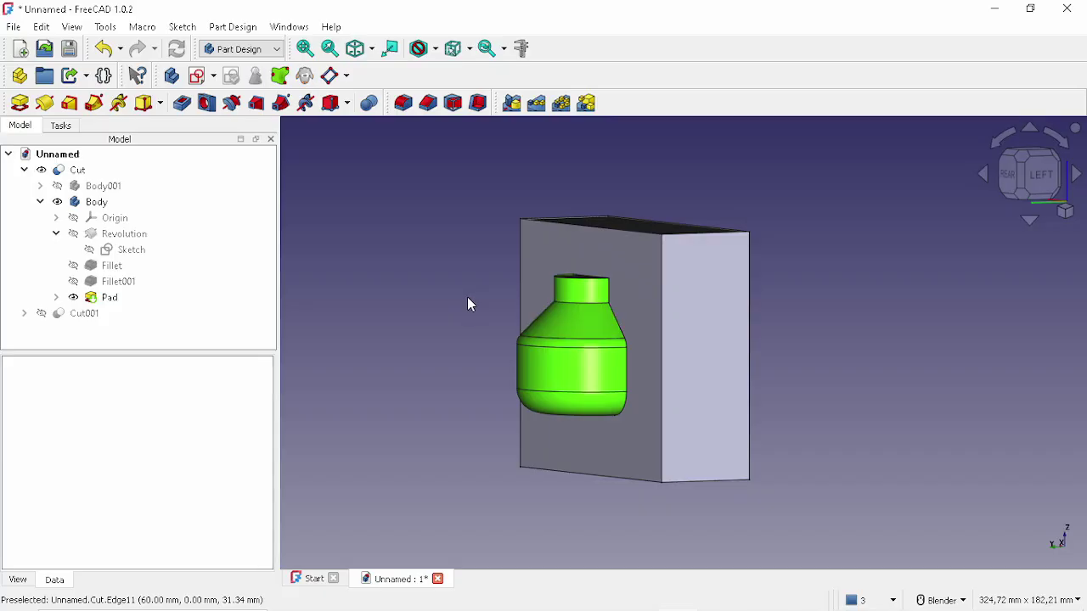
pyautogui.click(558, 321)
pyautogui.moveTo(560, 318); pyautogui.dragTo(608, 273, button='middle')
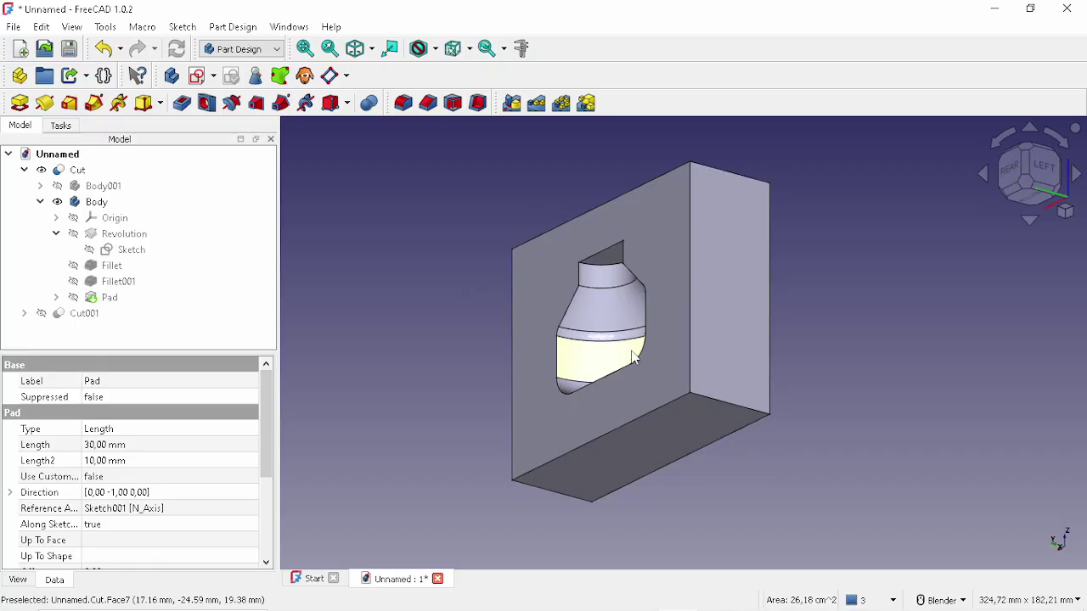
pyautogui.moveTo(643, 283); pyautogui.dragTo(625, 267, button='middle')
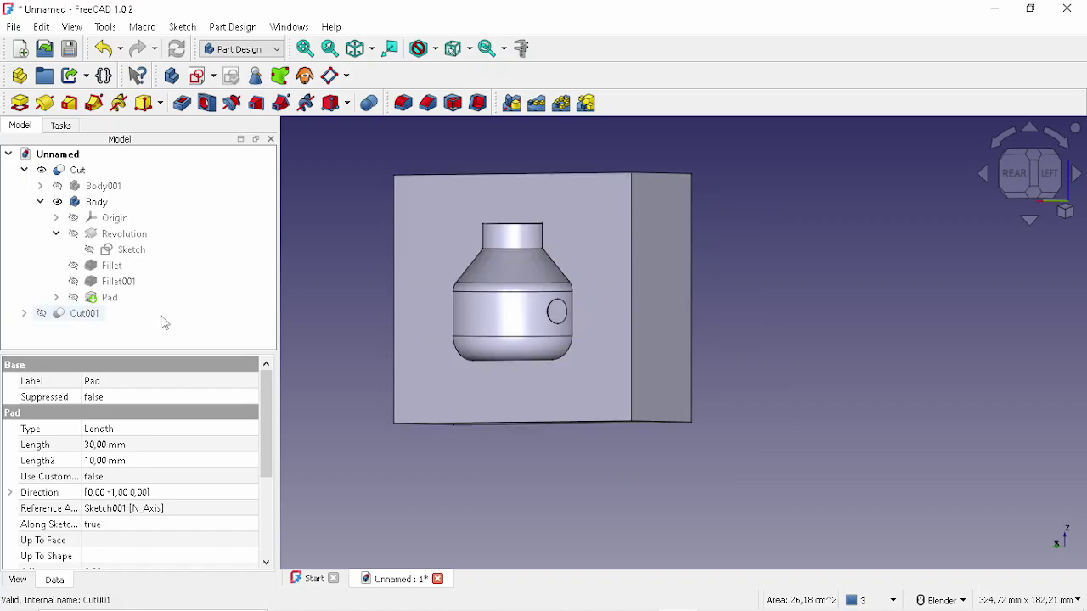
# Show the second mould half, Cut001, and toggle its visibility to compare the two halves, leaving both shown.
pyautogui.click(44, 314)
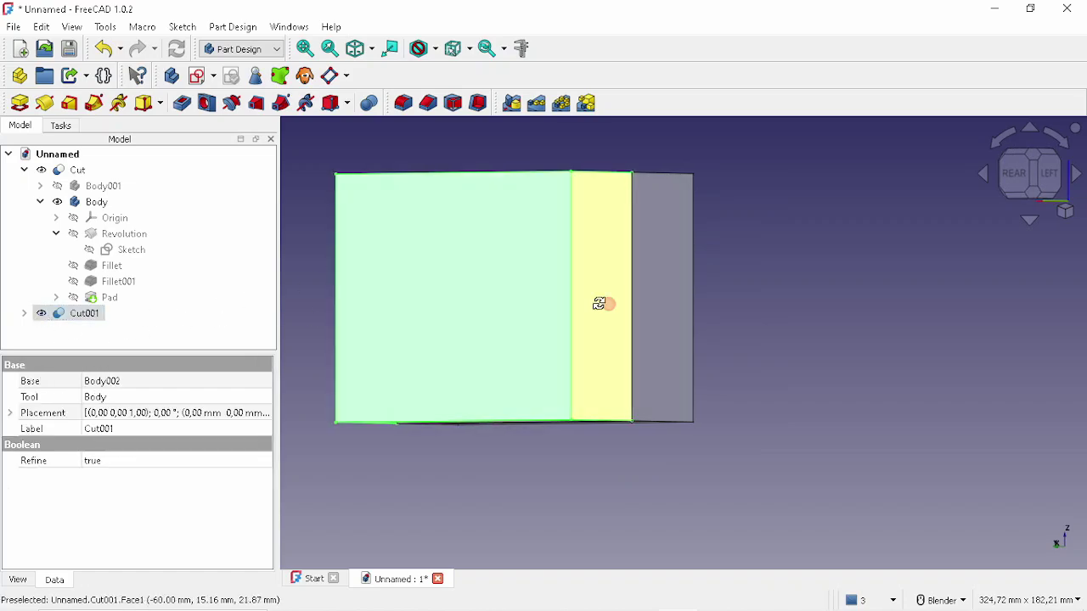
pyautogui.moveTo(608, 303); pyautogui.dragTo(504, 317, button='middle')
pyautogui.click(739, 299)
pyautogui.press('space')
pyautogui.click(623, 293)
pyautogui.press('space')
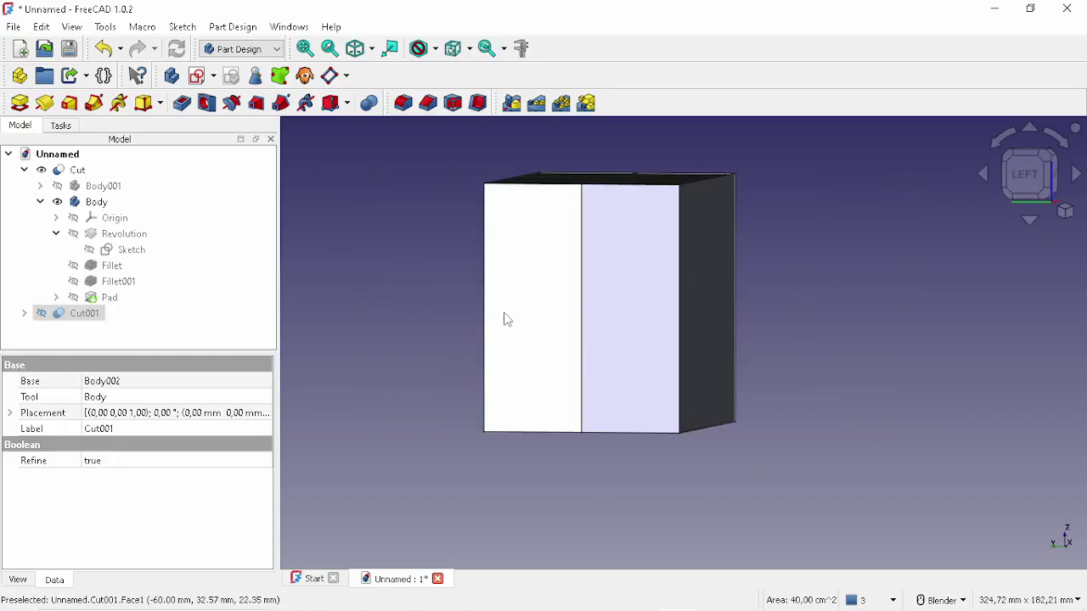
pyautogui.press('space')
pyautogui.click(431, 290)
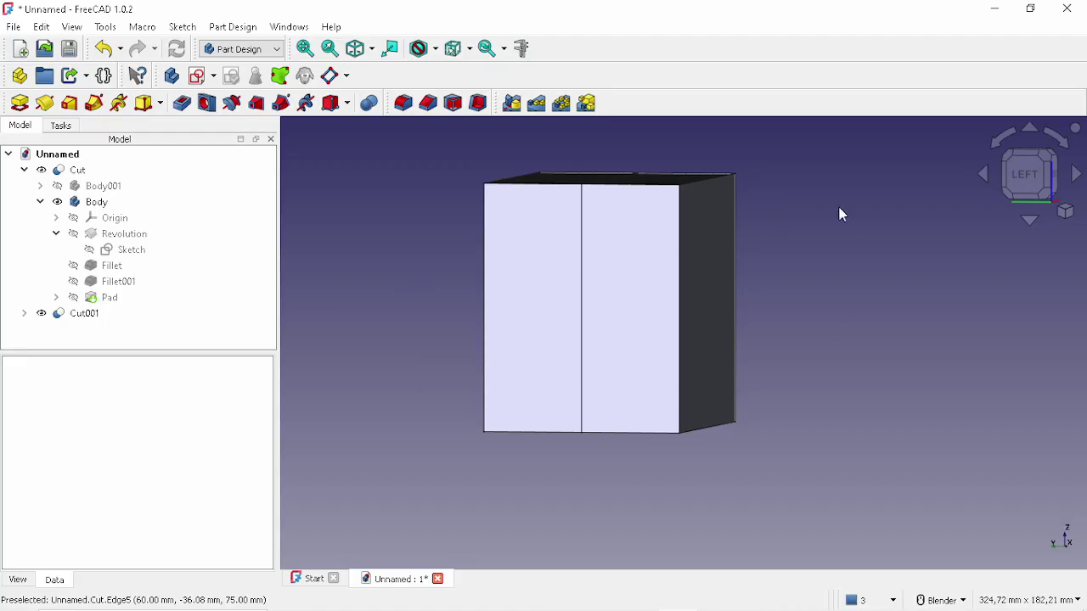
# Examine the closed two-part mould and its parting line from several sides.
pyautogui.moveTo(613, 311); pyautogui.dragTo(441, 170, button='middle')
pyautogui.scroll(-5, 706, 259)
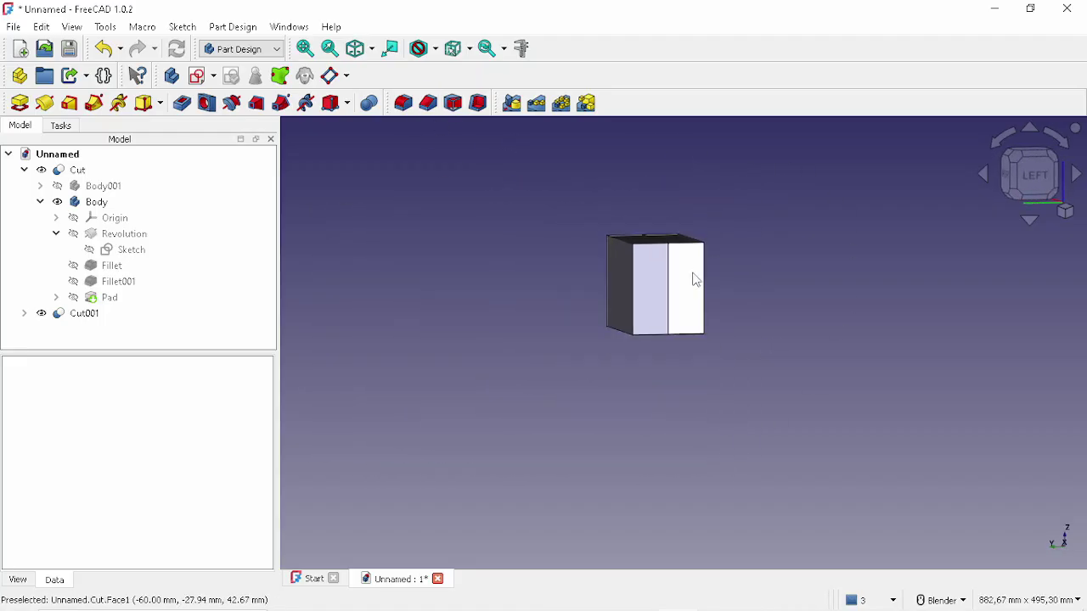
pyautogui.scroll(5, 683, 282)
pyautogui.moveTo(606, 286); pyautogui.dragTo(672, 293, button='middle')
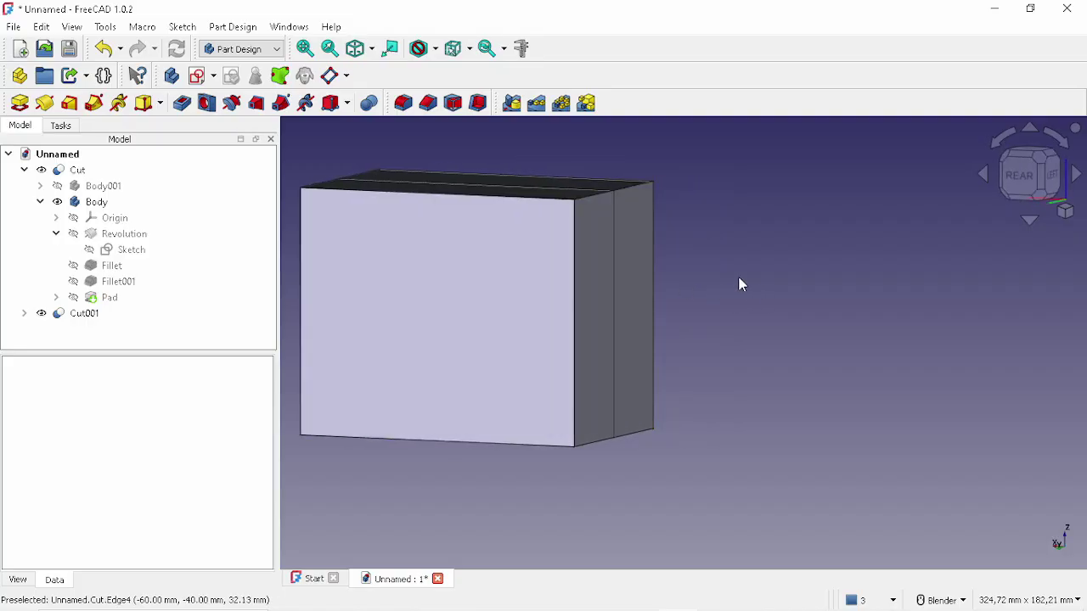
pyautogui.scroll(-2, 739, 285)
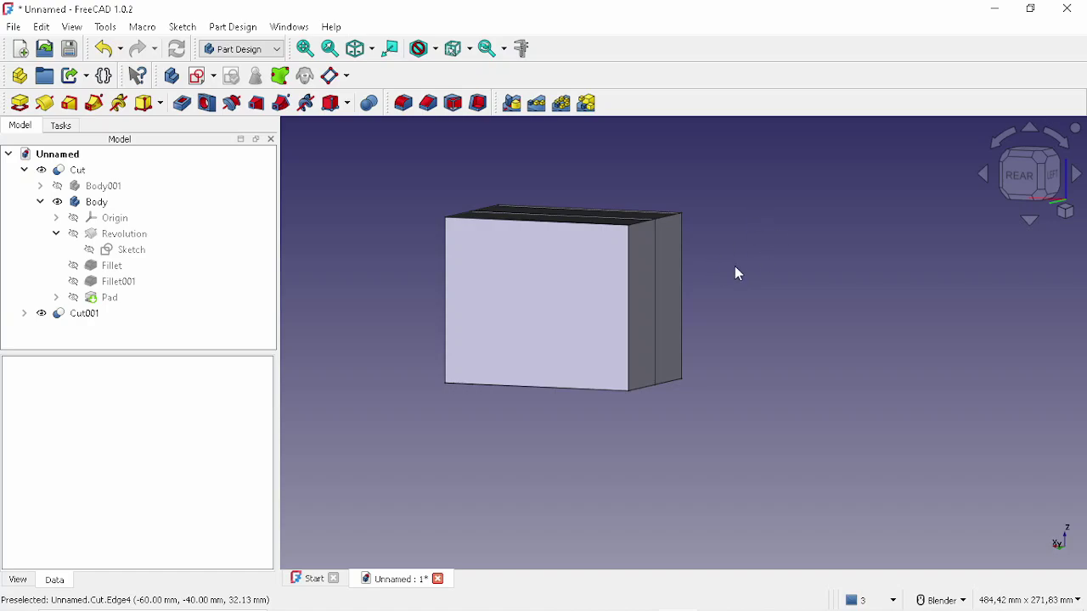
pyautogui.moveTo(737, 273); pyautogui.dragTo(636, 281, button='middle')
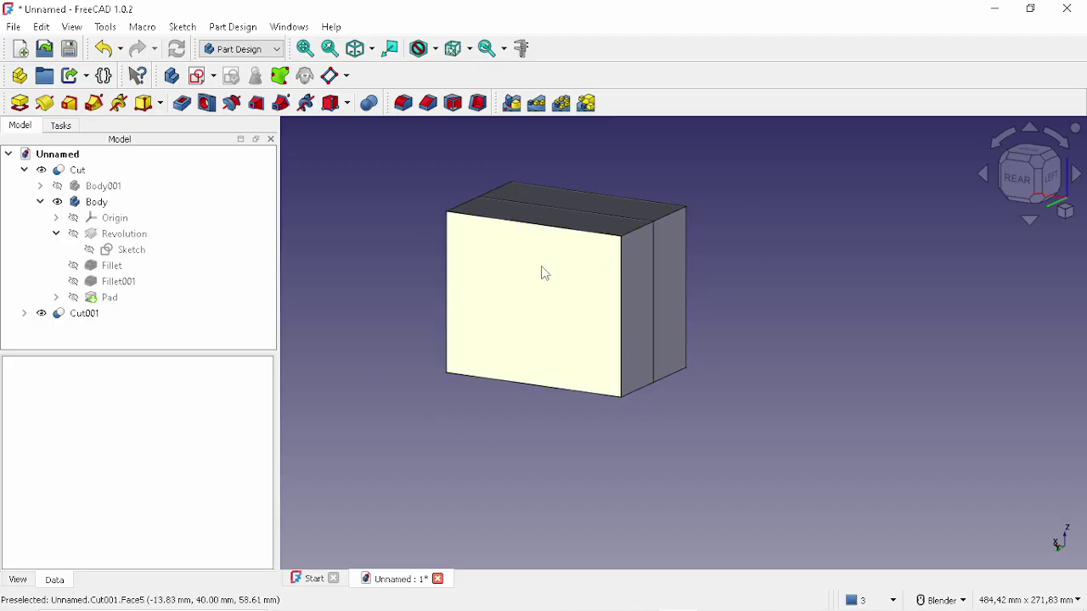
pyautogui.moveTo(545, 272); pyautogui.dragTo(490, 303, button='middle')
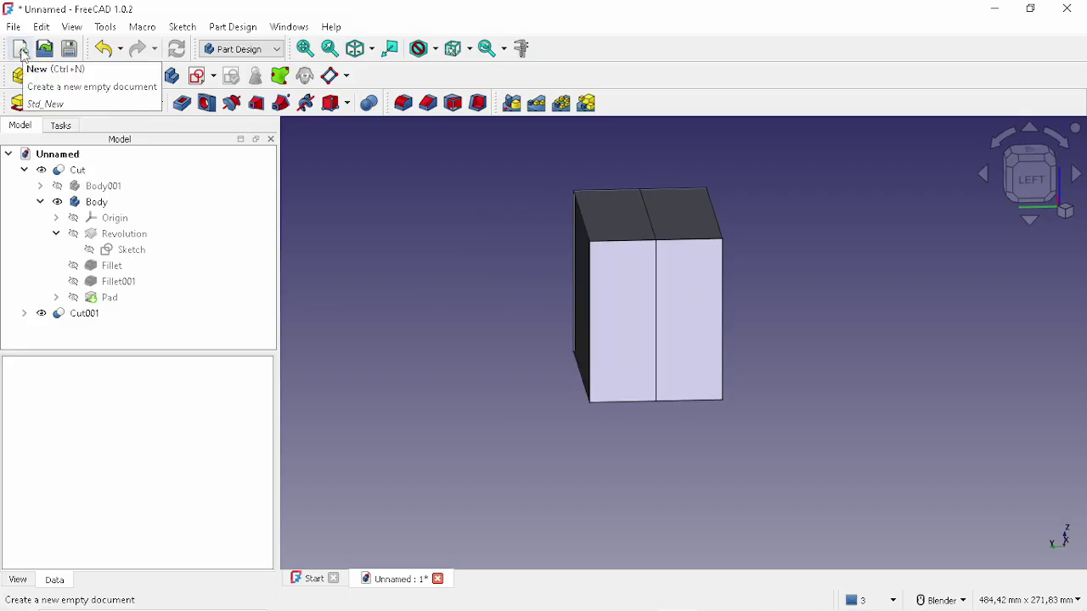
# Create a new document and start a Part Design sketch on the XZ plane.
pyautogui.click(21, 51)
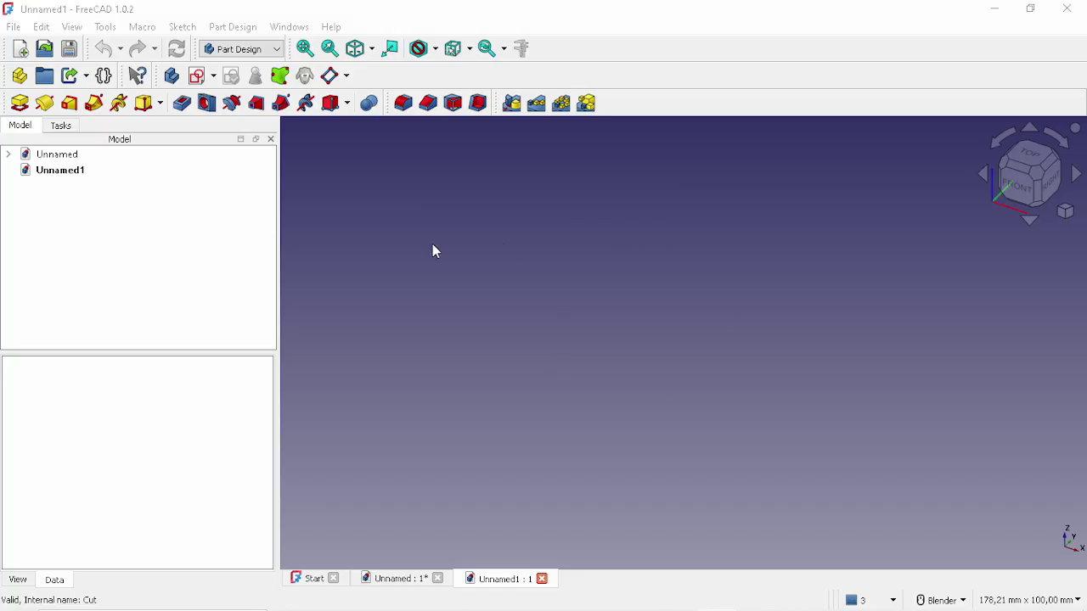
pyautogui.click(258, 49)
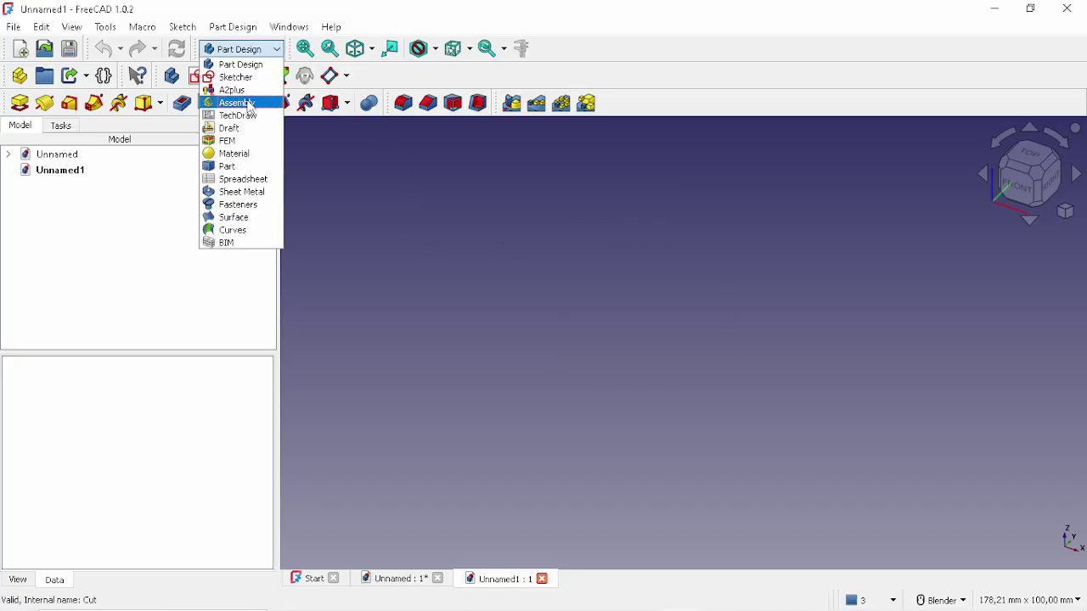
pyautogui.click(240, 64)
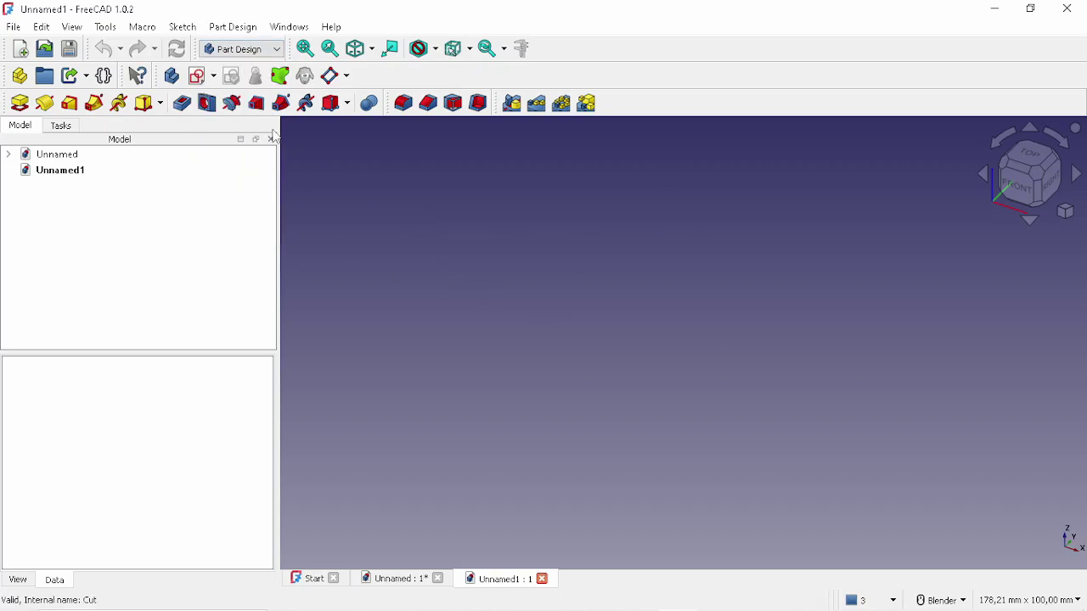
pyautogui.click(198, 76)
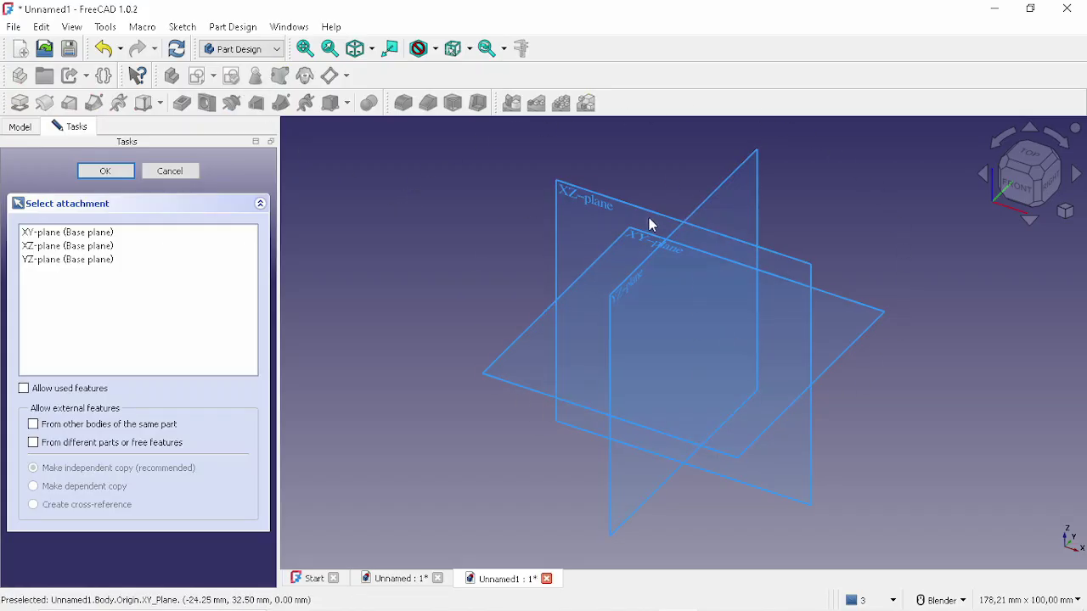
pyautogui.click(624, 207)
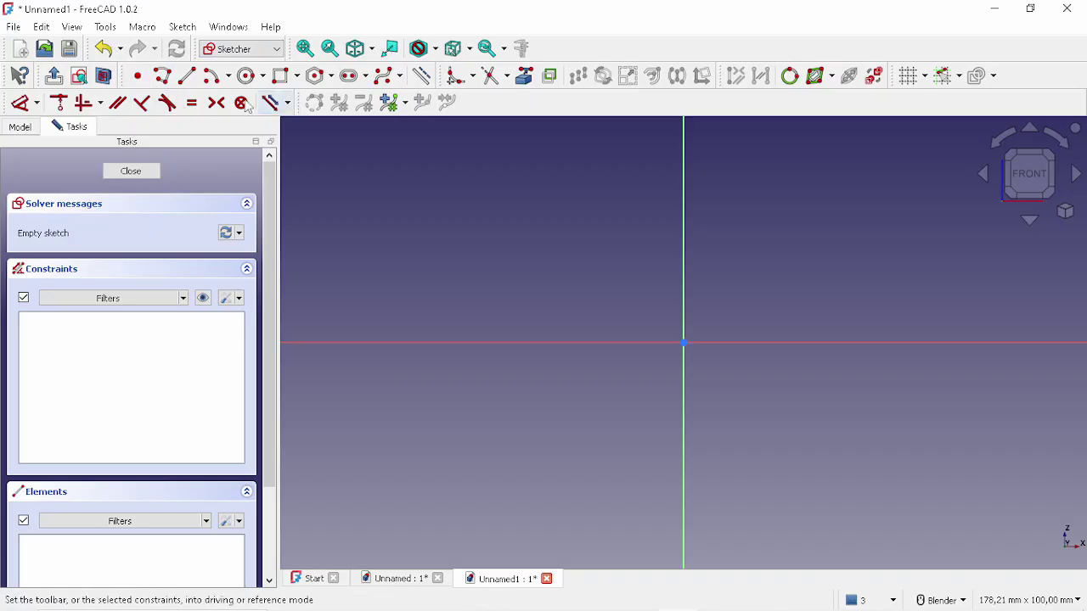
# Sketch a closed polyline half-profile of a bottle from the origin, with base about 39 mm, lower side about 35 mm and top about 25 mm.
pyautogui.click(163, 77)
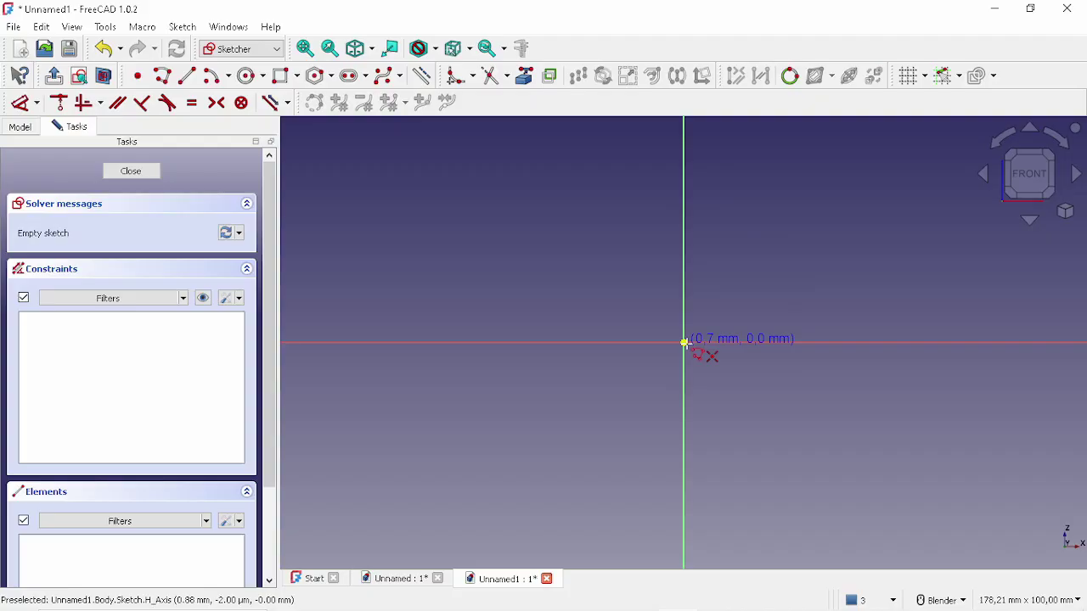
pyautogui.click(685, 341)
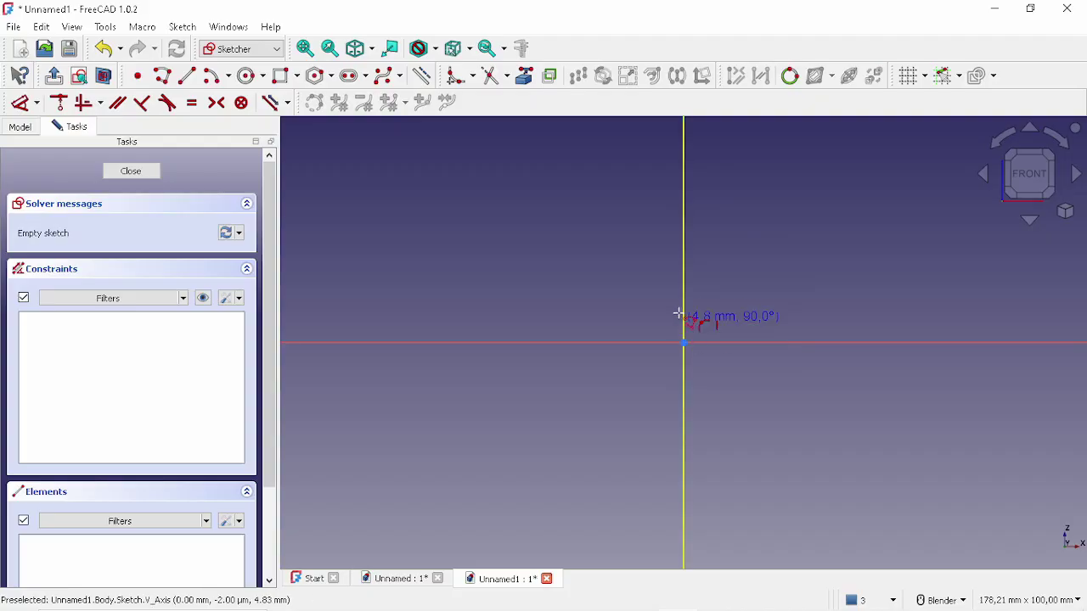
pyautogui.click(506, 343)
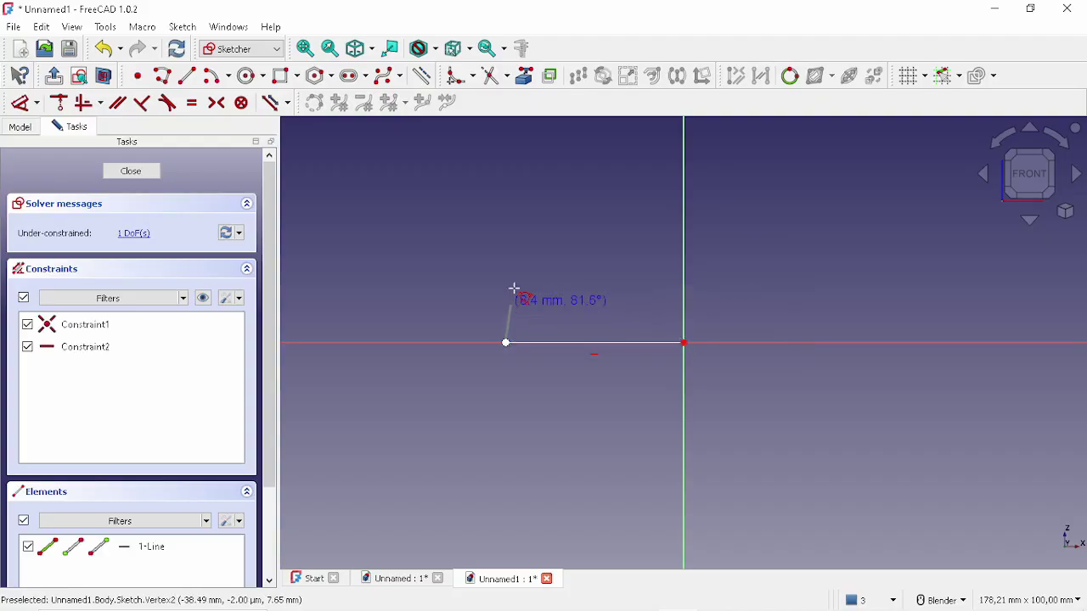
pyautogui.click(505, 181)
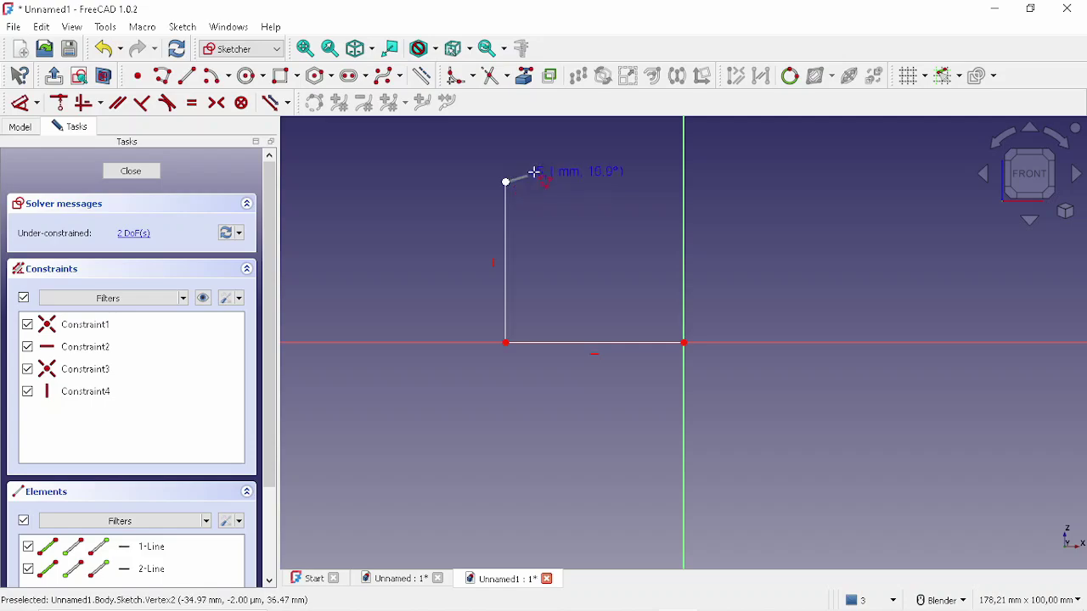
pyautogui.keyDown('shift'); pyautogui.moveTo(565, 138); pyautogui.dragTo(508, 254, button='middle'); pyautogui.keyUp('shift')
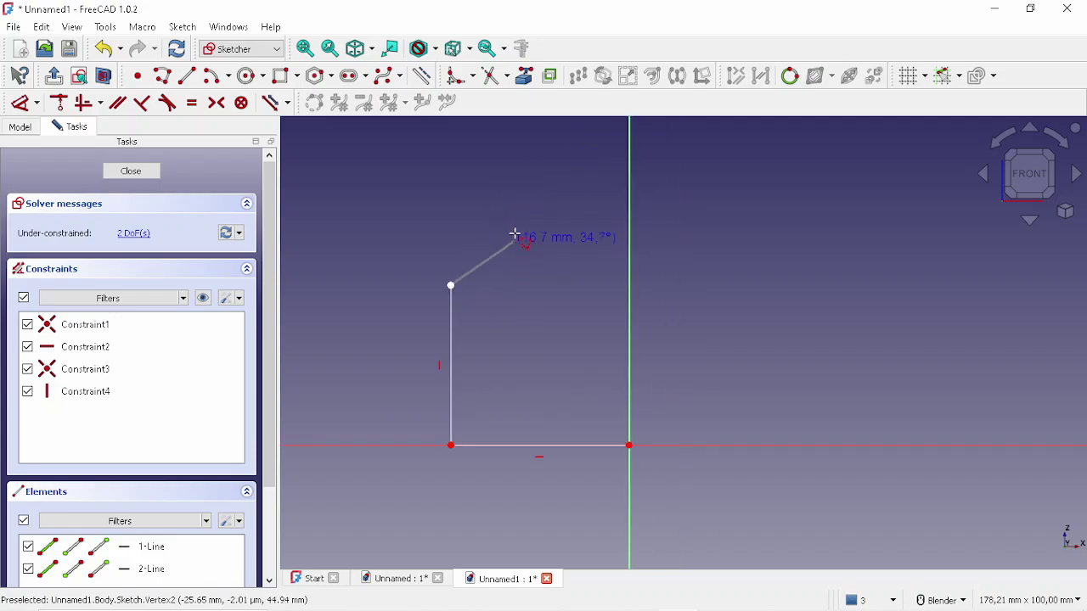
pyautogui.click(516, 229)
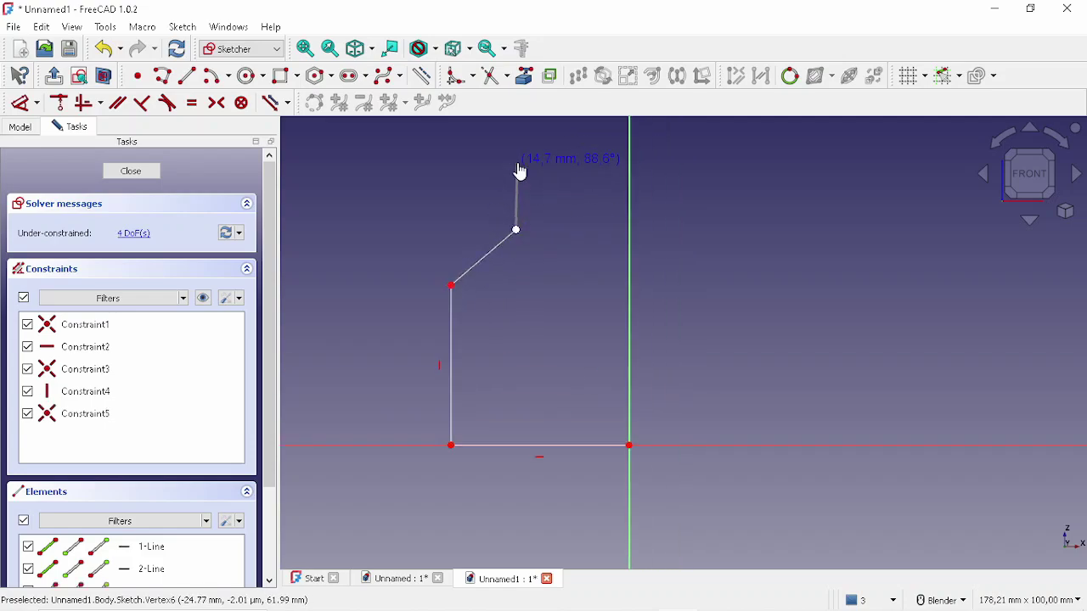
pyautogui.click(516, 162)
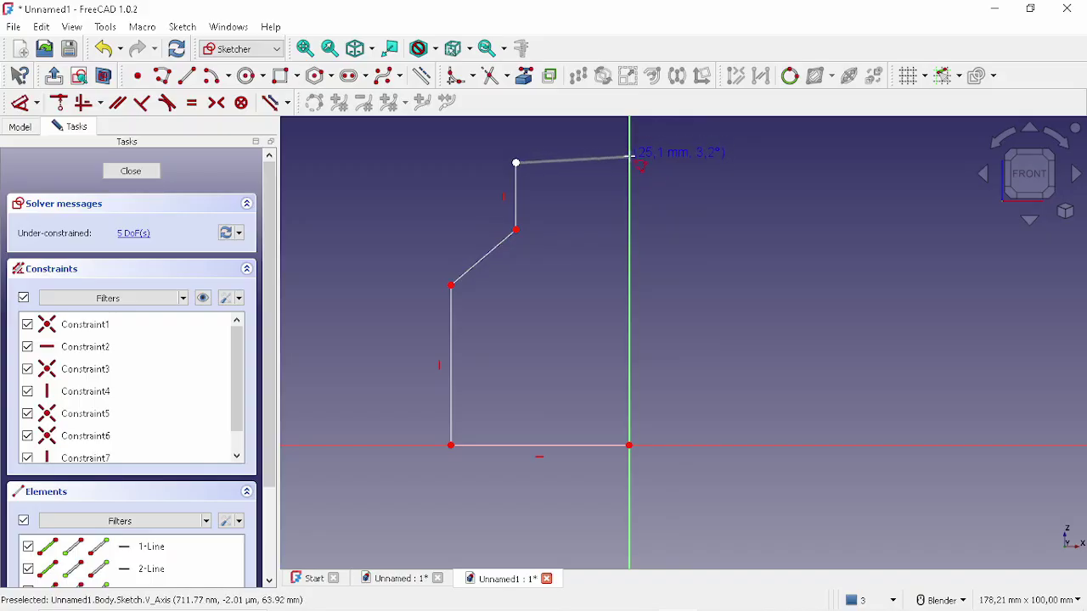
pyautogui.click(629, 160)
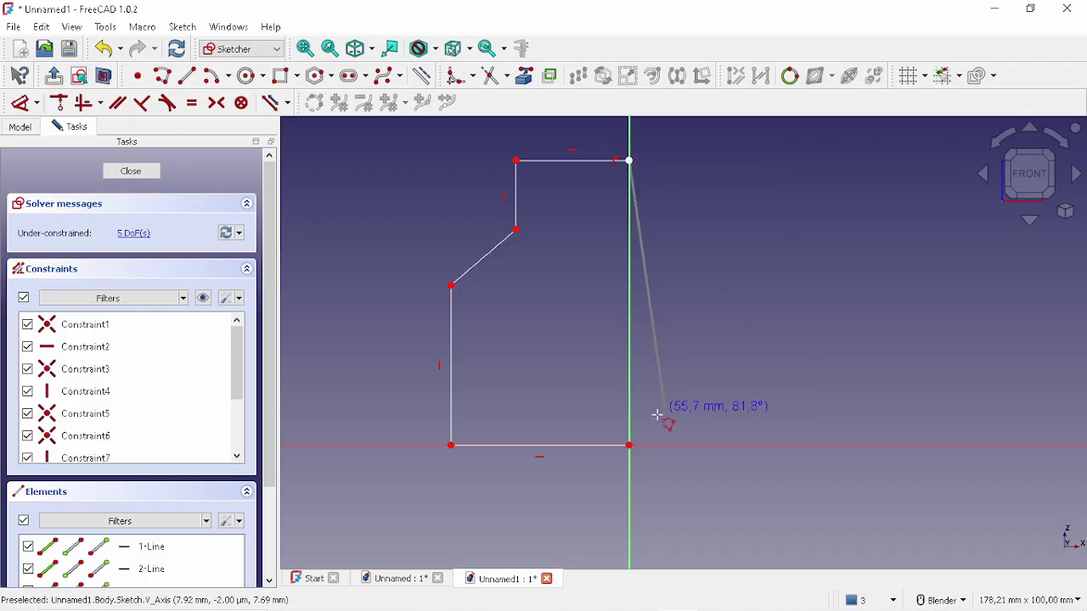
pyautogui.click(628, 445)
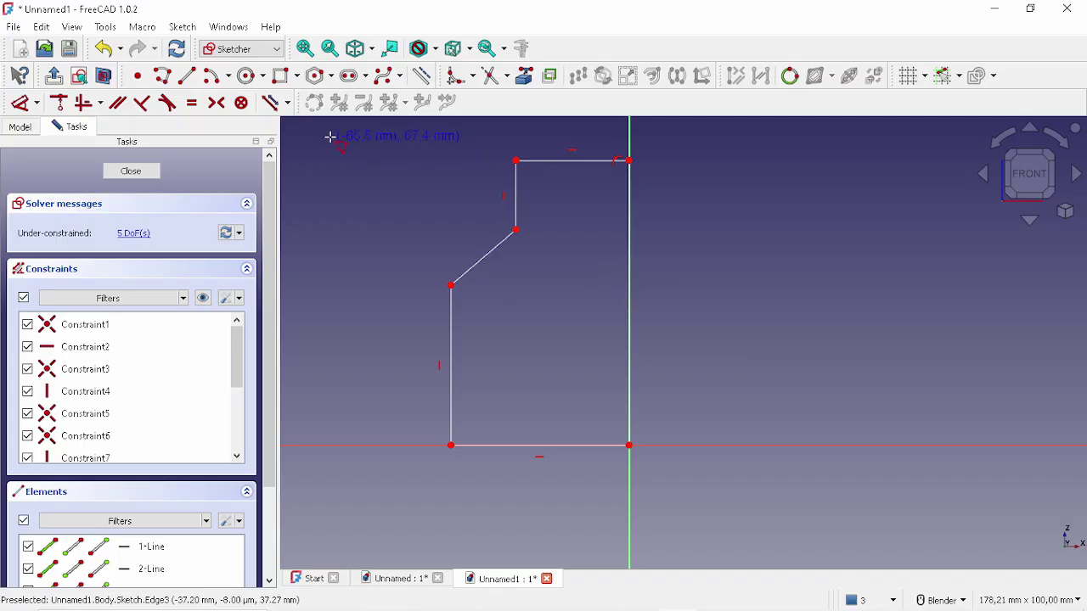
# Dimension the profile's horizontal base line to 30 mm.
pyautogui.click(22, 106)
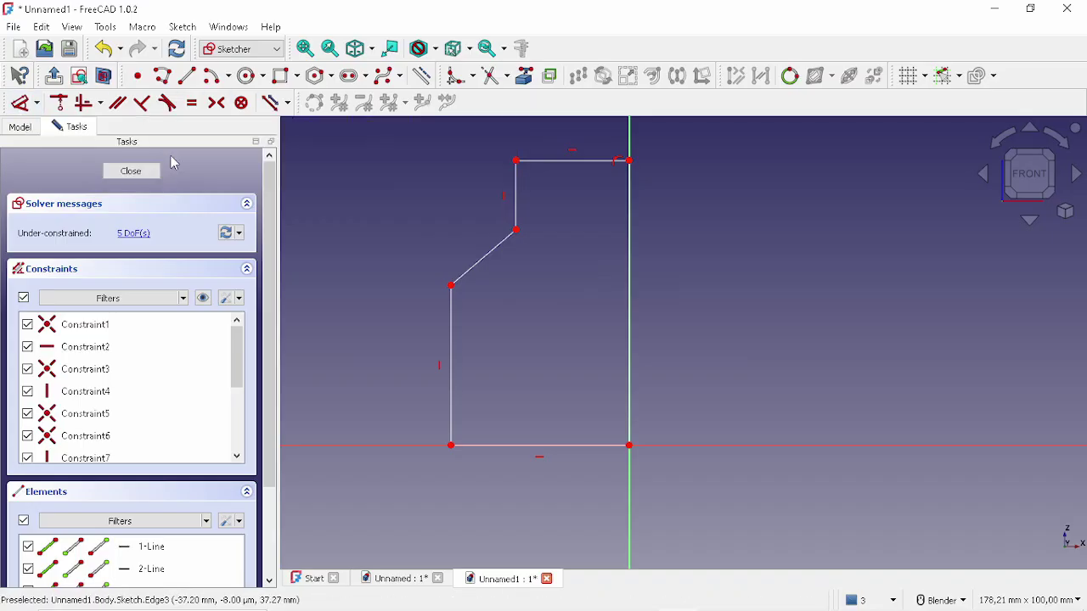
pyautogui.click(516, 445)
pyautogui.click(539, 526)
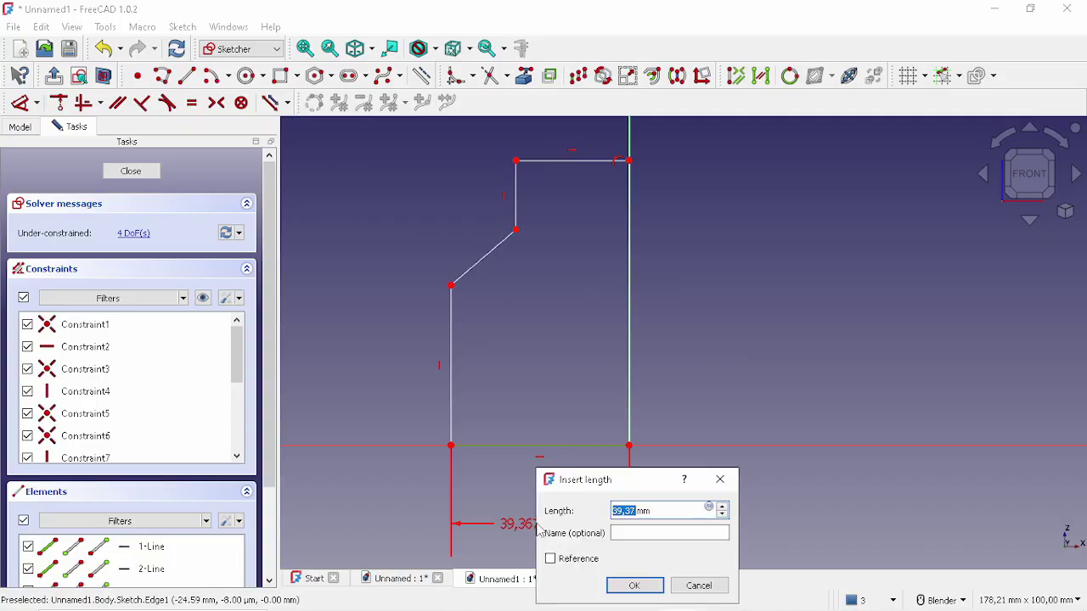
pyautogui.write('3')
pyautogui.press('Return')
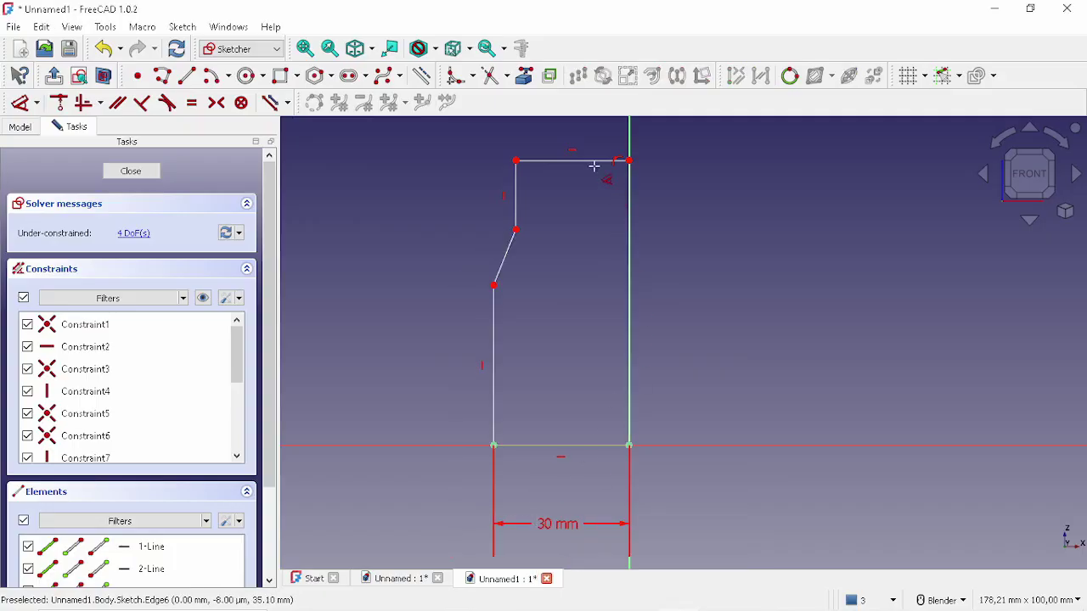
# Dimension the horizontal line at the top of the bottle neck to 15 mm.
pyautogui.keyDown('shift'); pyautogui.moveTo(594, 166); pyautogui.dragTo(575, 230, button='middle'); pyautogui.keyUp('shift')
pyautogui.click(576, 229)
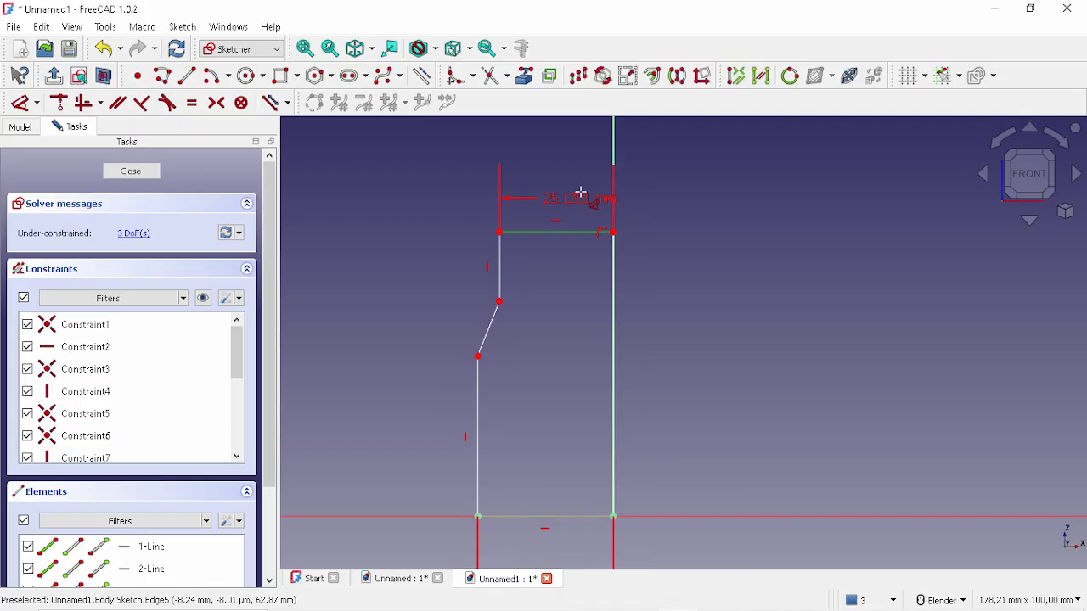
pyautogui.click(582, 167)
pyautogui.write('15')
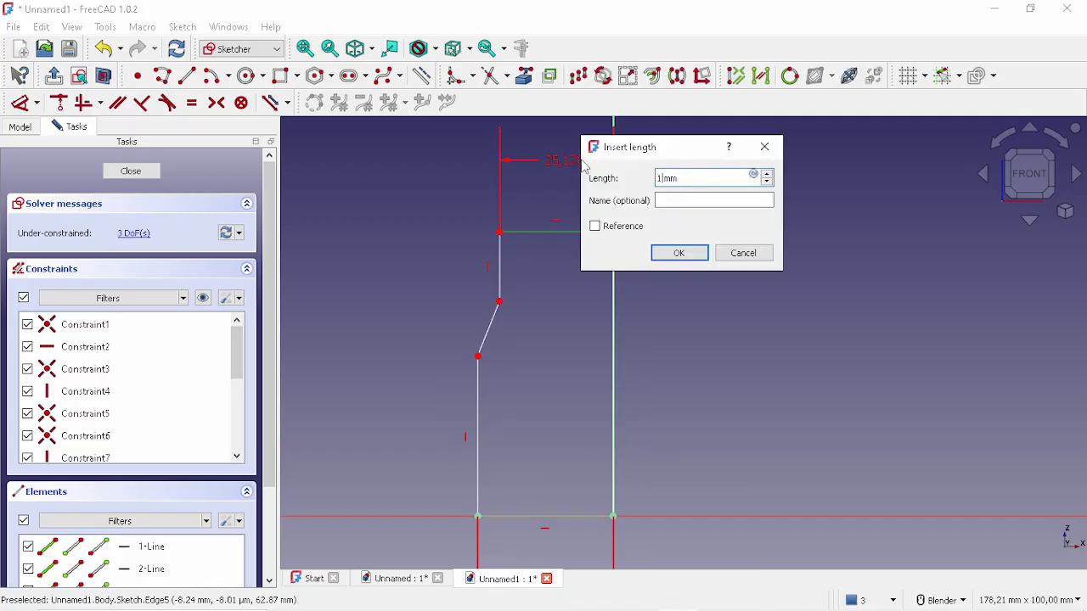
pyautogui.press('Return')
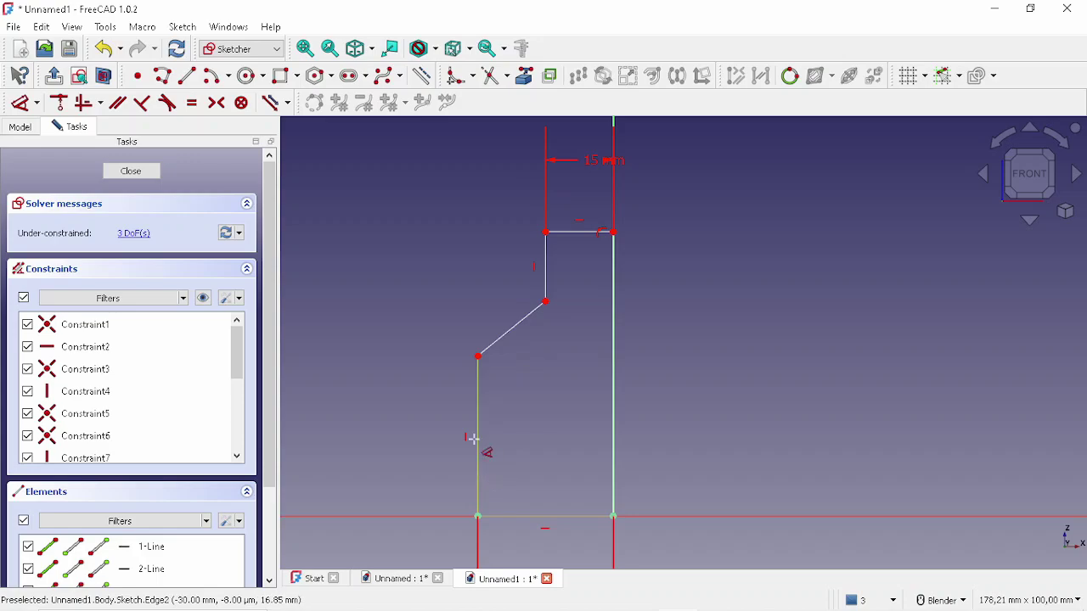
# Dimension the lower vertical side of the bottle profile to 30 mm.
pyautogui.click(471, 438)
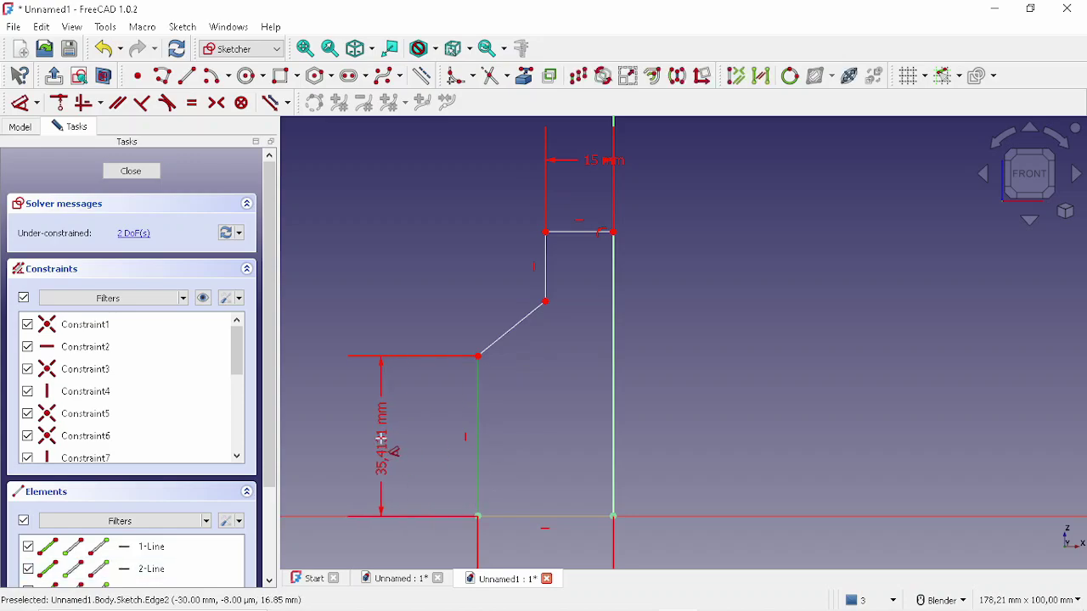
pyautogui.click(383, 448)
pyautogui.write('30')
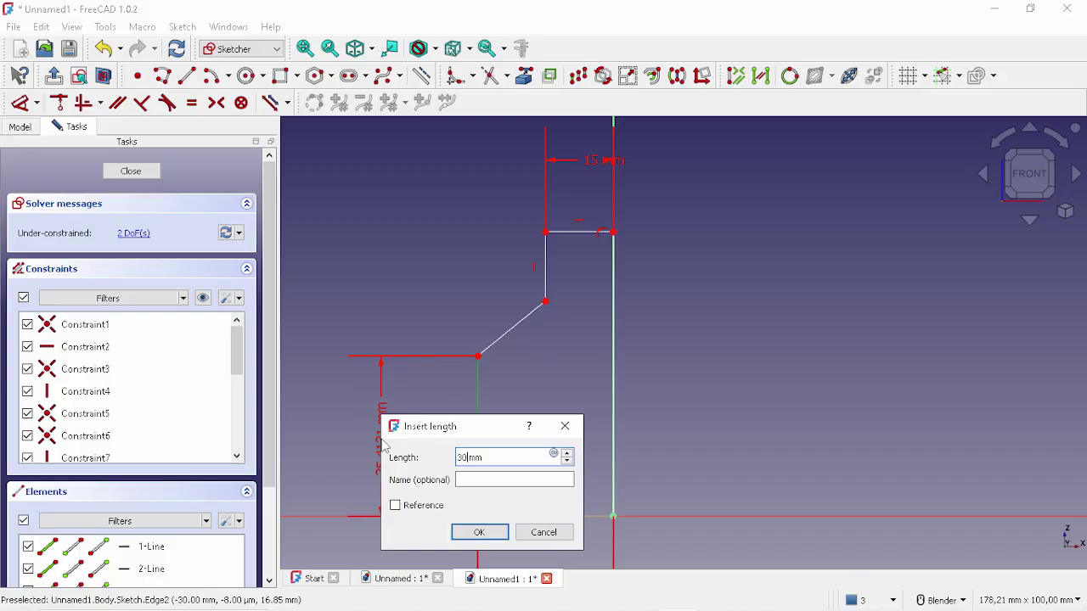
pyautogui.press('Return')
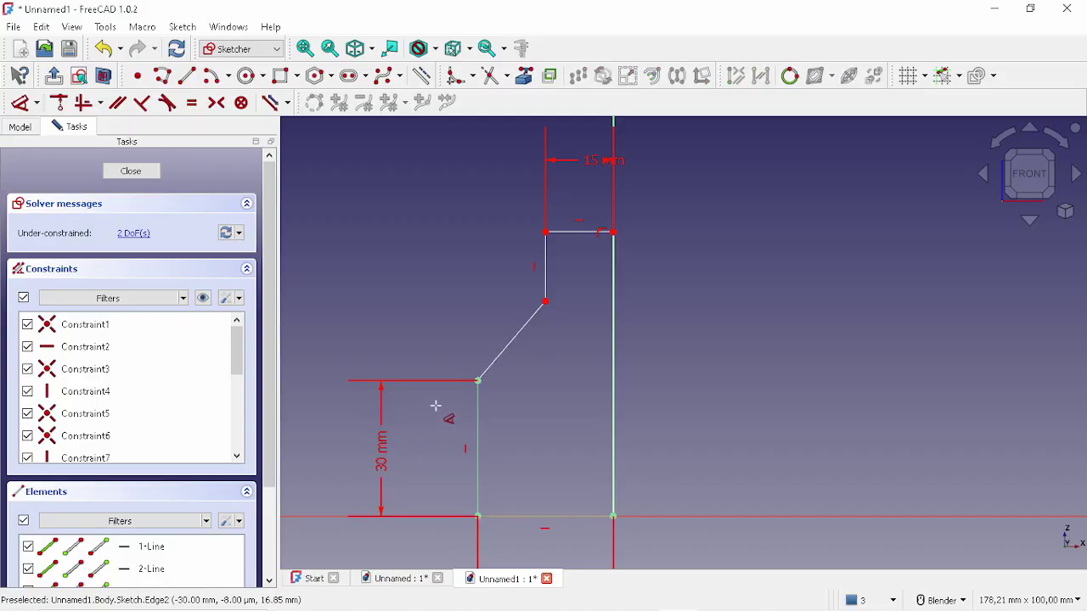
# Dimension the vertical distance from the top of the lower side to the neck's top outer corner to 25 mm.
pyautogui.click(479, 381)
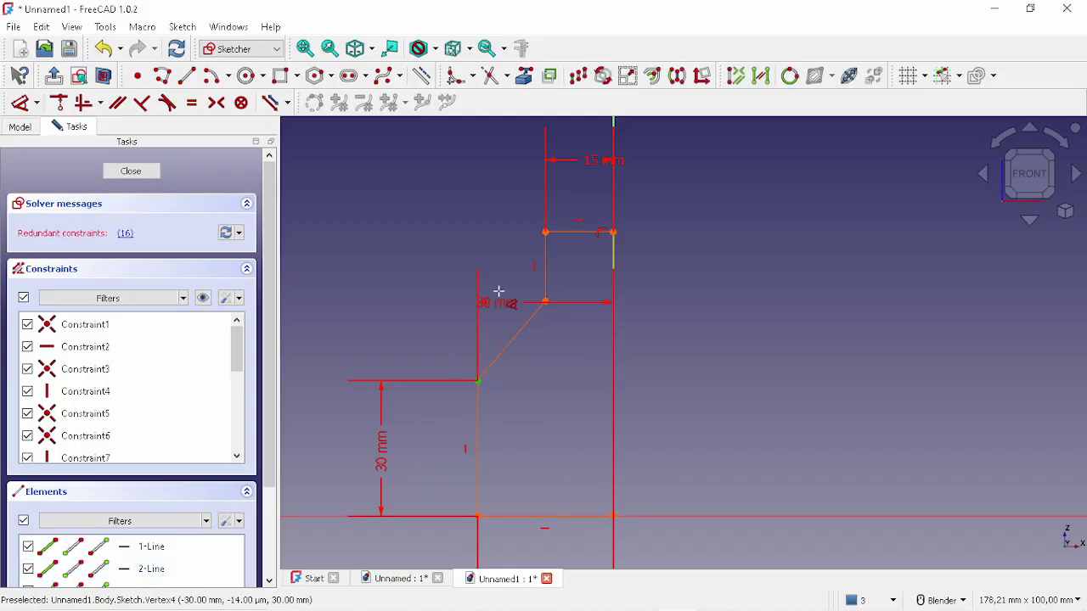
pyautogui.click(545, 232)
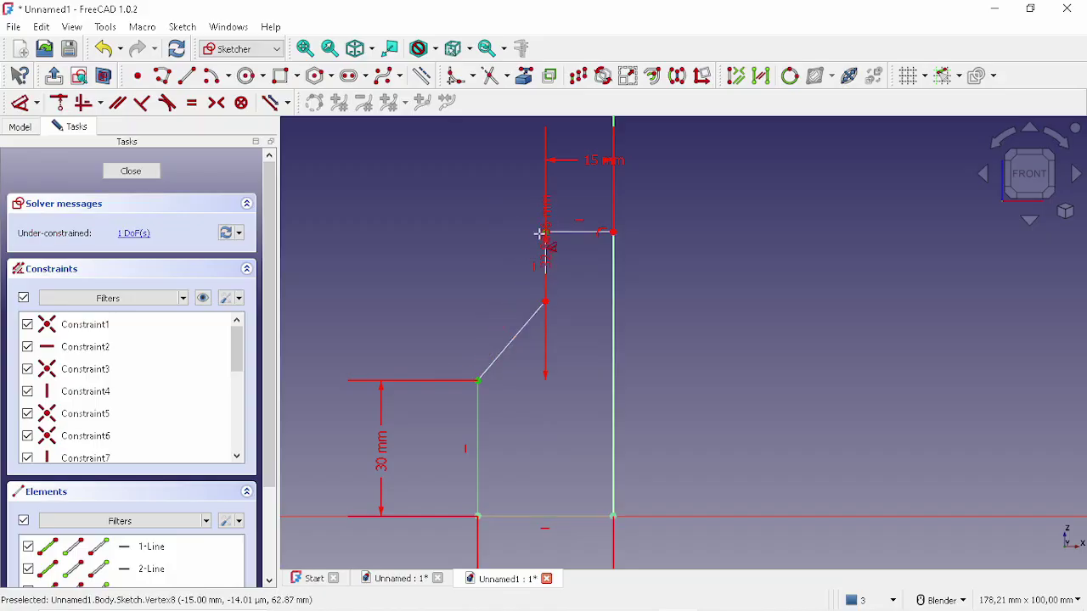
pyautogui.doubleClick(381, 290)
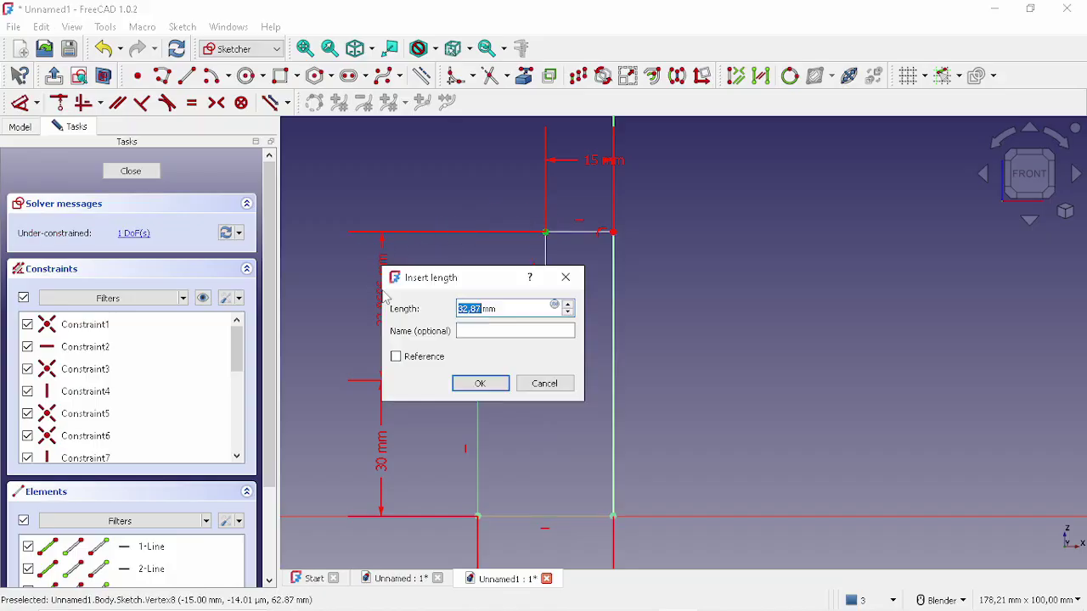
pyautogui.write('2')
pyautogui.press('Return')
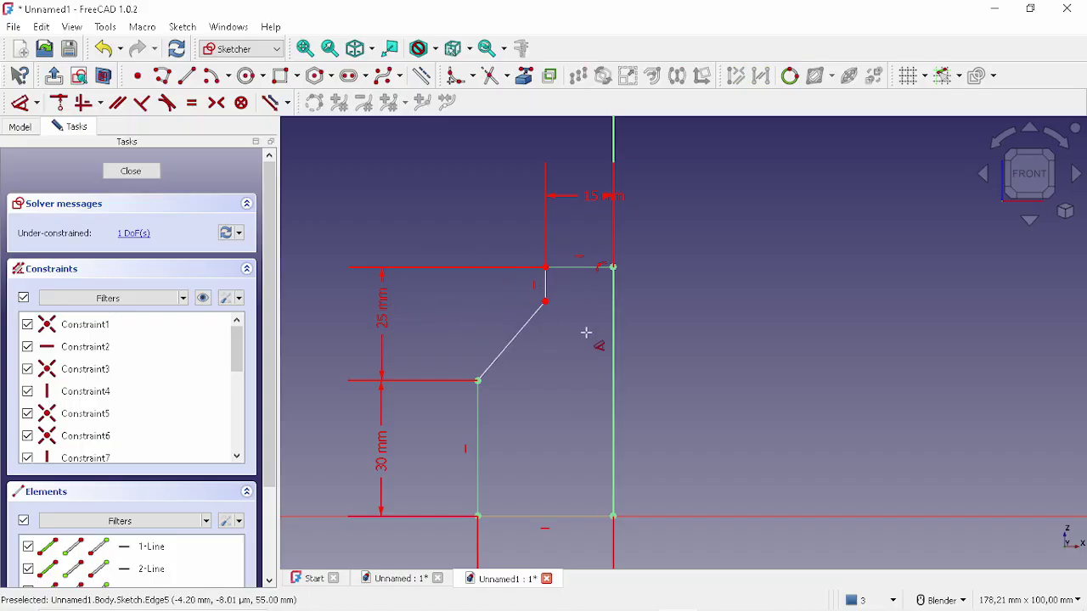
# Constrain the angle between the slanted shoulder line and the horizontal base line to 45° and close the sketch.
pyautogui.keyDown('shift'); pyautogui.moveTo(589, 339); pyautogui.dragTo(600, 291, button='middle'); pyautogui.keyUp('shift')
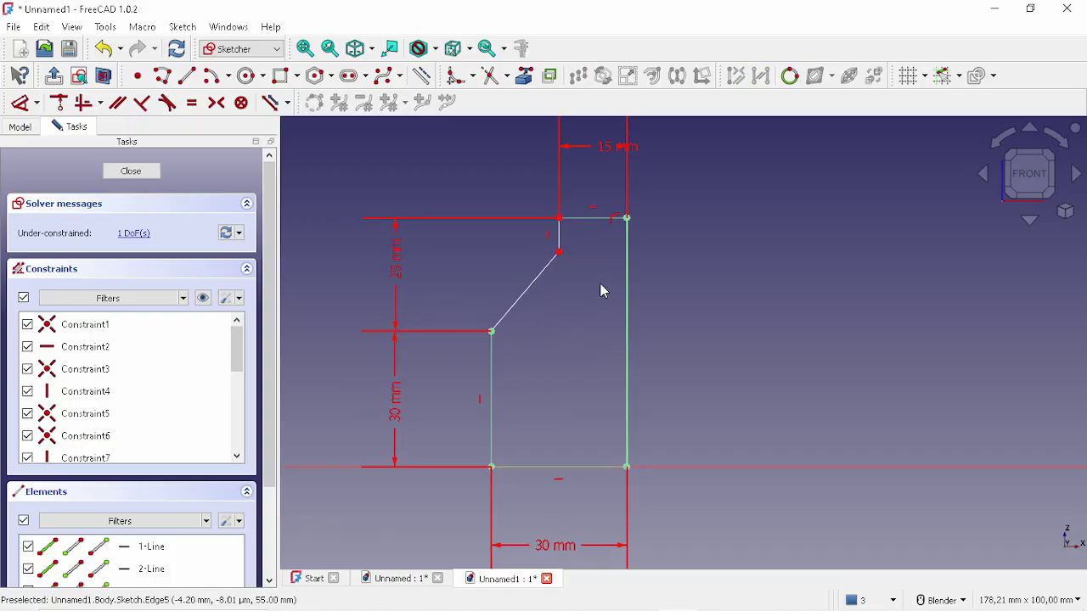
pyautogui.click(535, 280)
pyautogui.press('d')
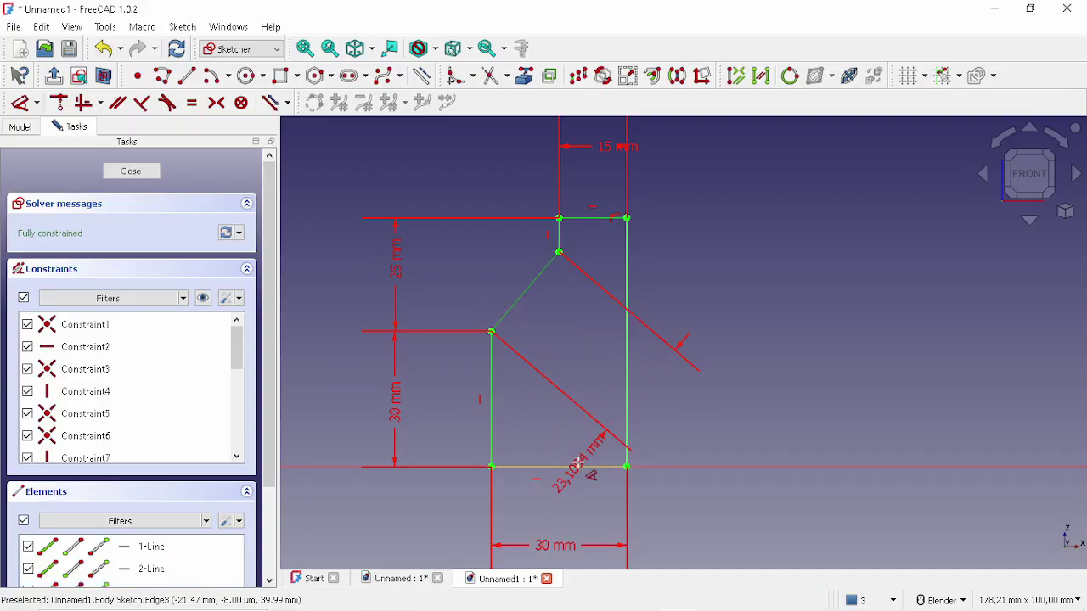
pyautogui.click(579, 473)
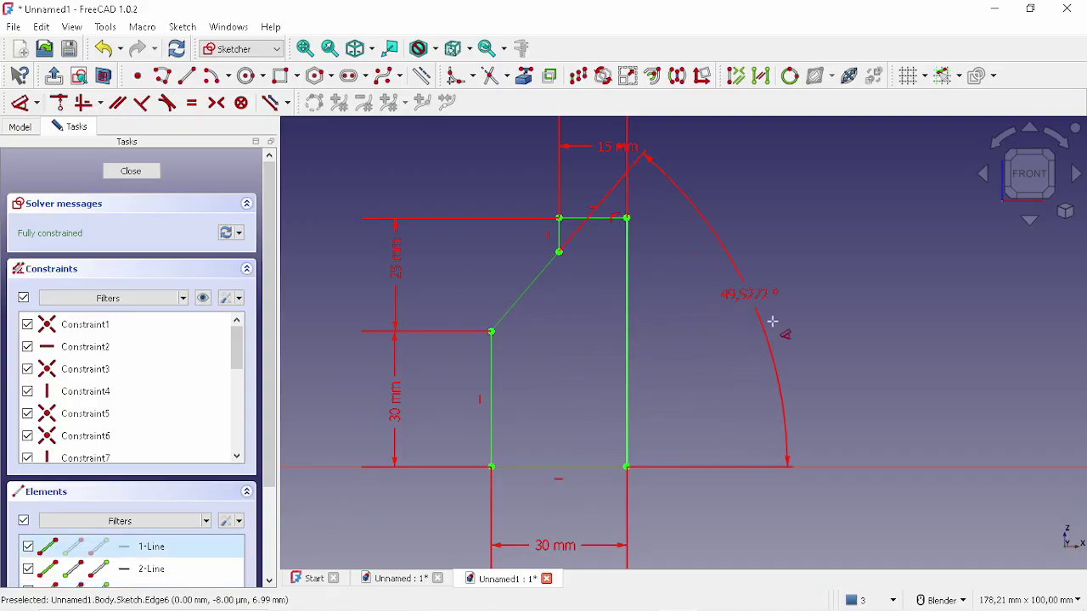
pyautogui.click(799, 310)
pyautogui.write('45')
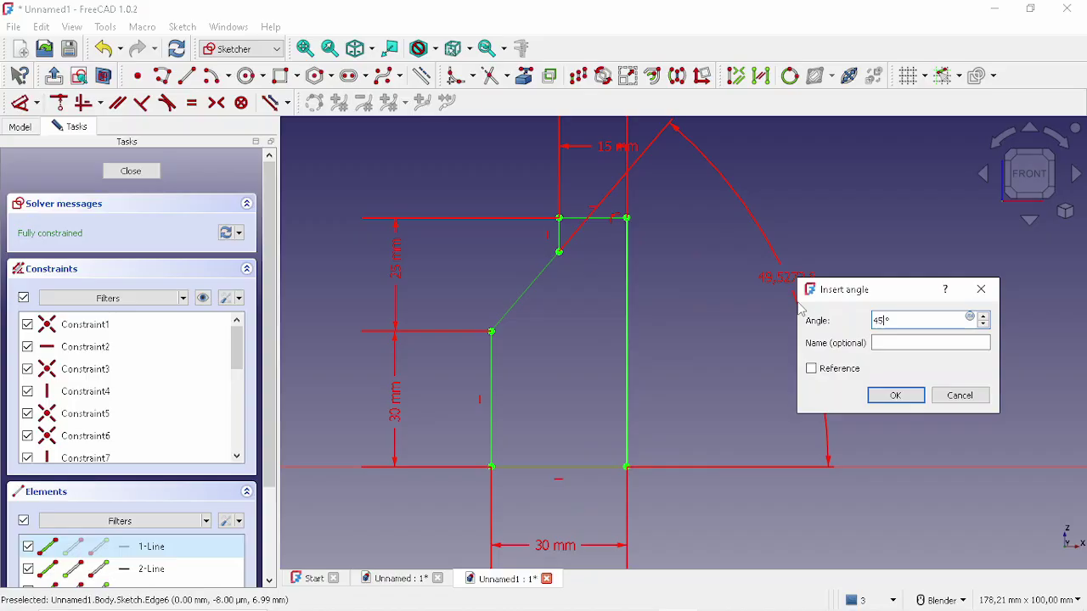
pyautogui.press('Return')
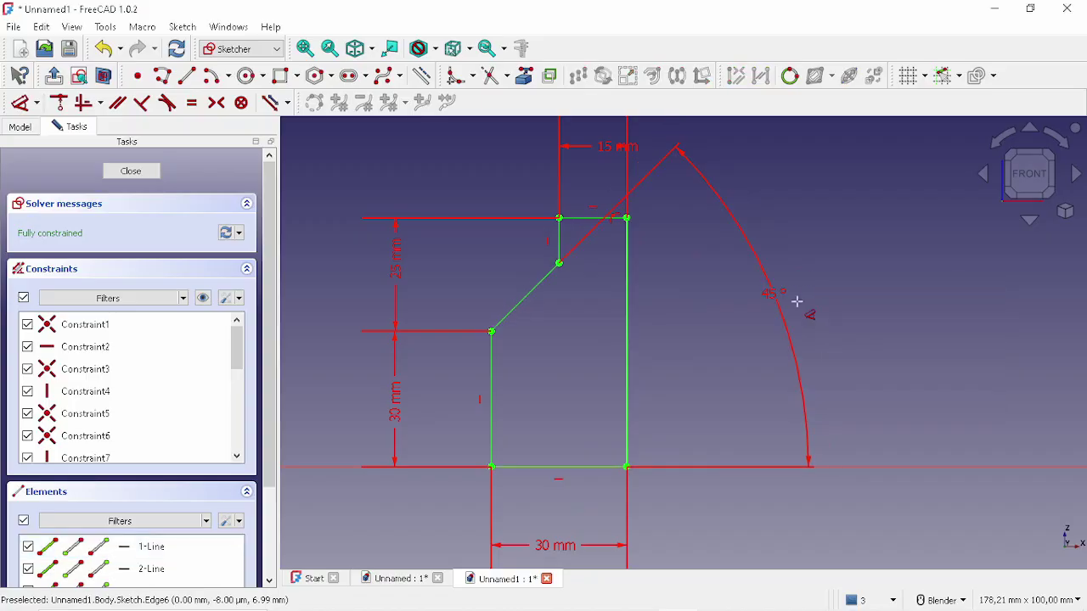
pyautogui.click(131, 171)
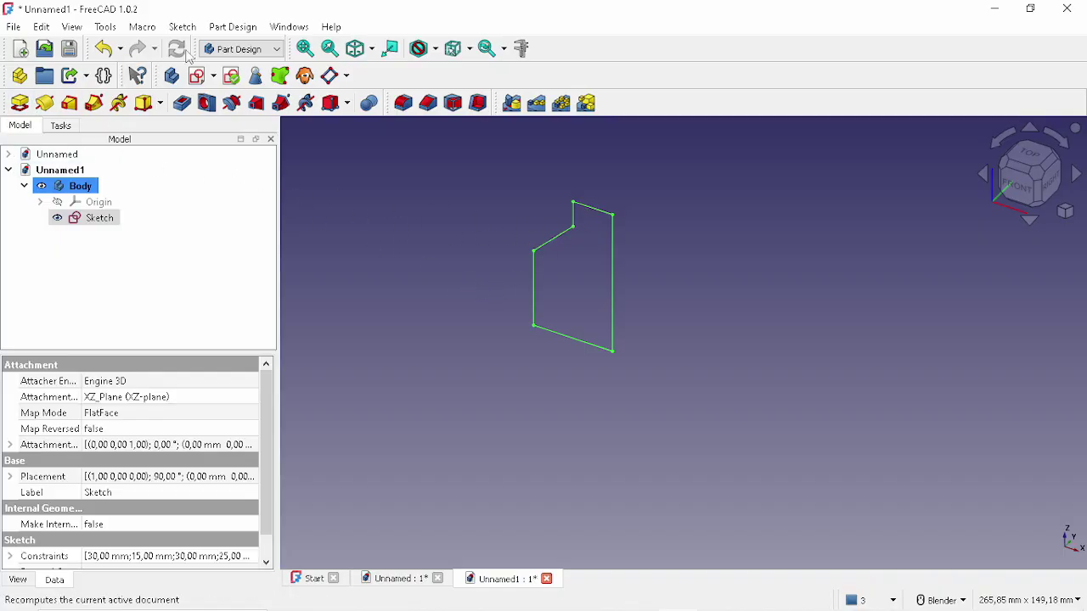
# Revolve the bottle profile 360° about the base Z axis.
pyautogui.click(45, 104)
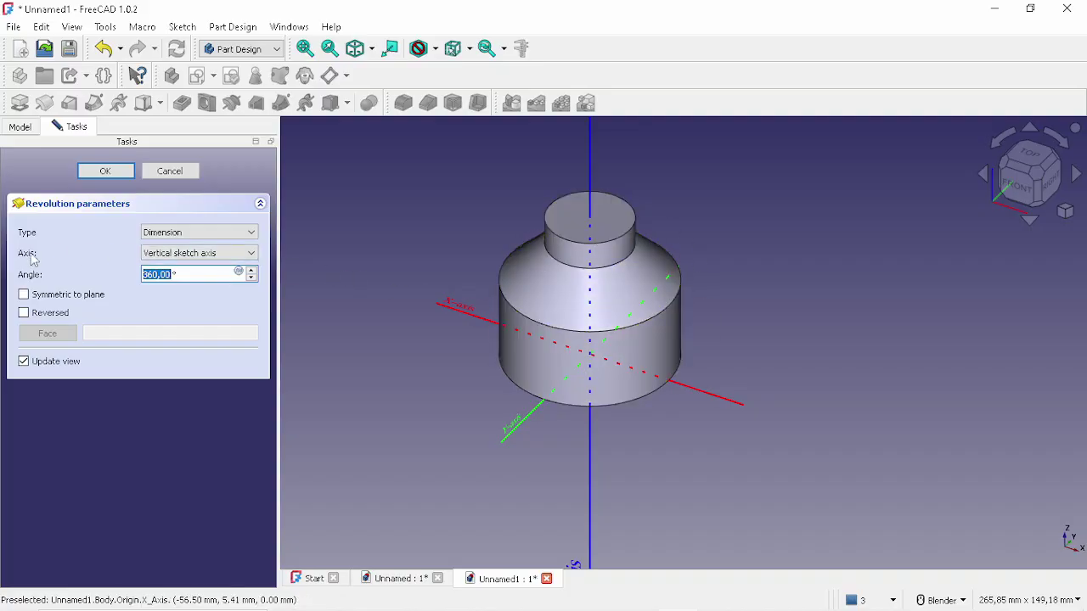
pyautogui.click(173, 255)
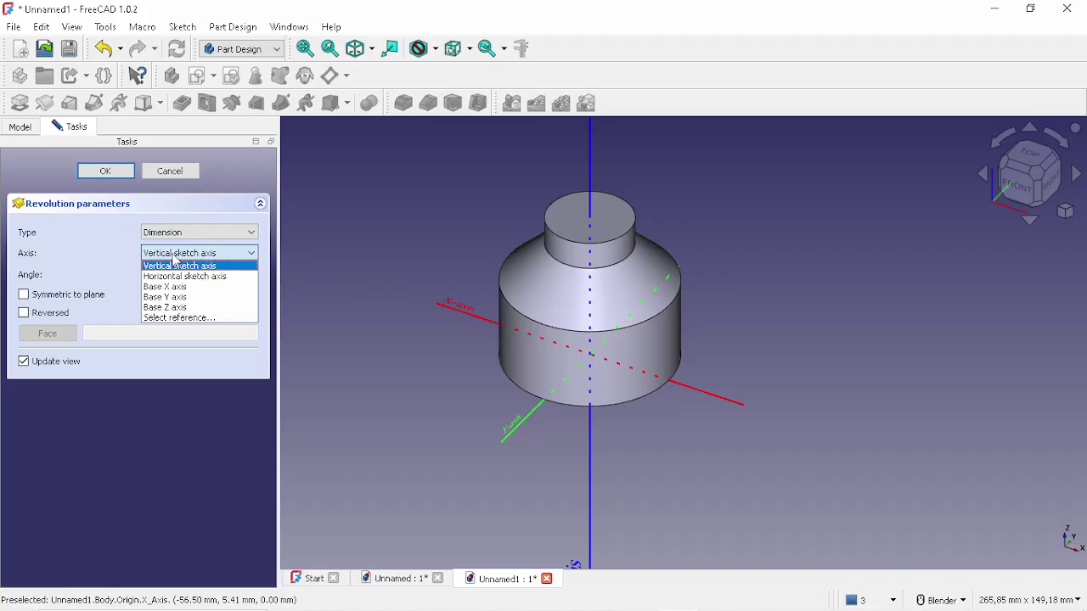
pyautogui.click(180, 319)
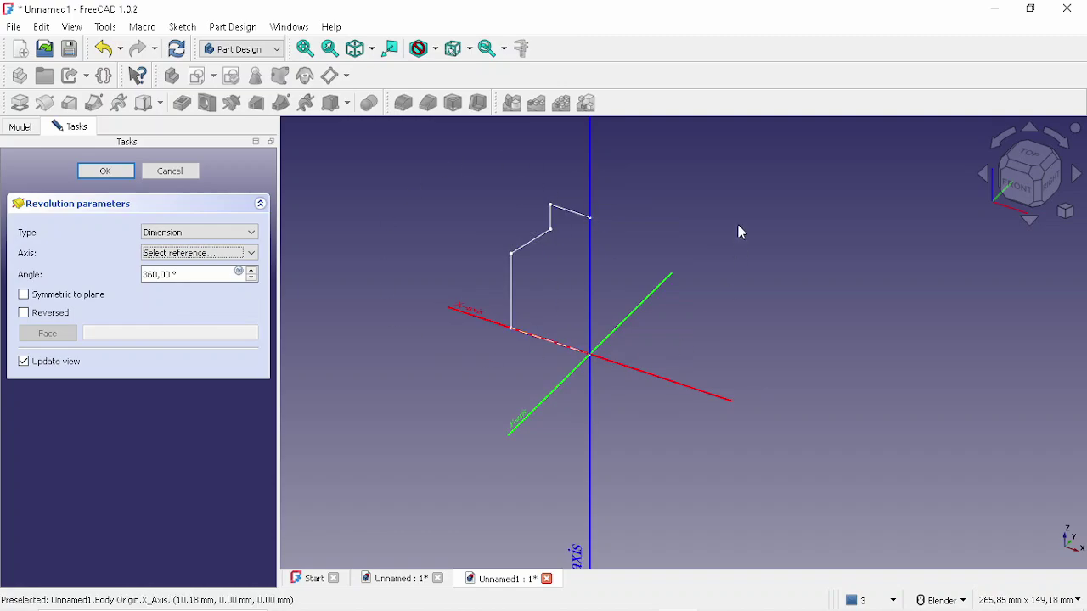
pyautogui.click(592, 158)
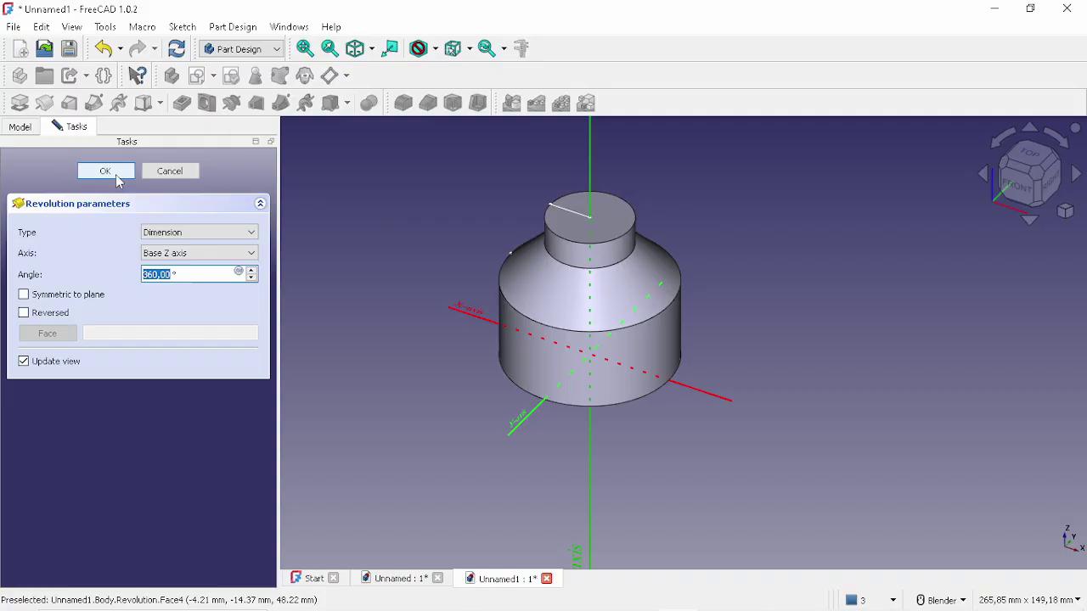
pyautogui.click(106, 172)
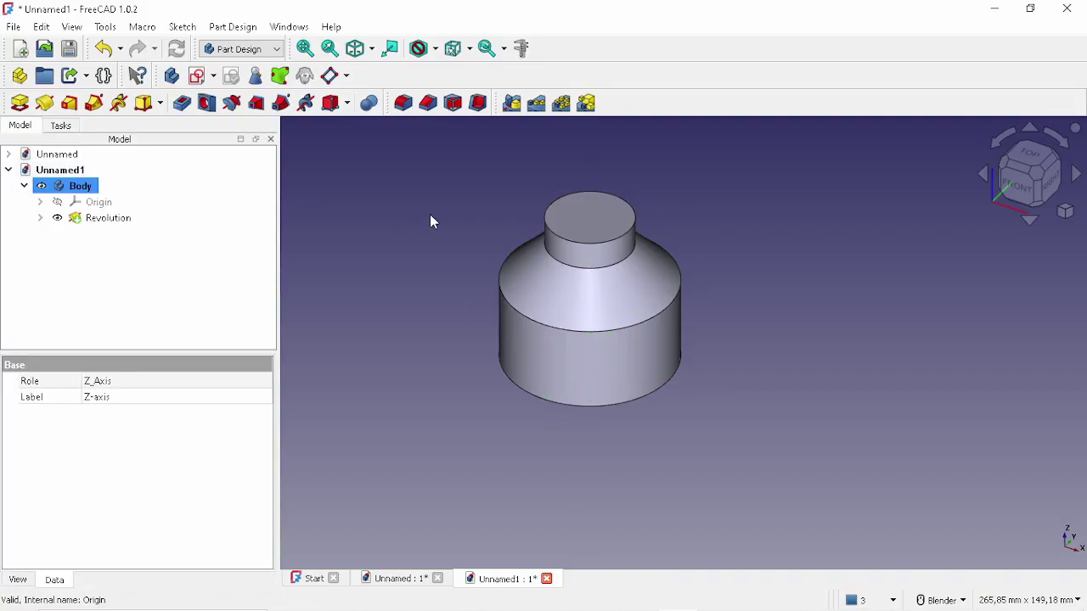
# Fillet the circular bottom edge of the bottle with a 20 mm radius.
pyautogui.moveTo(493, 361); pyautogui.dragTo(582, 211, button='middle')
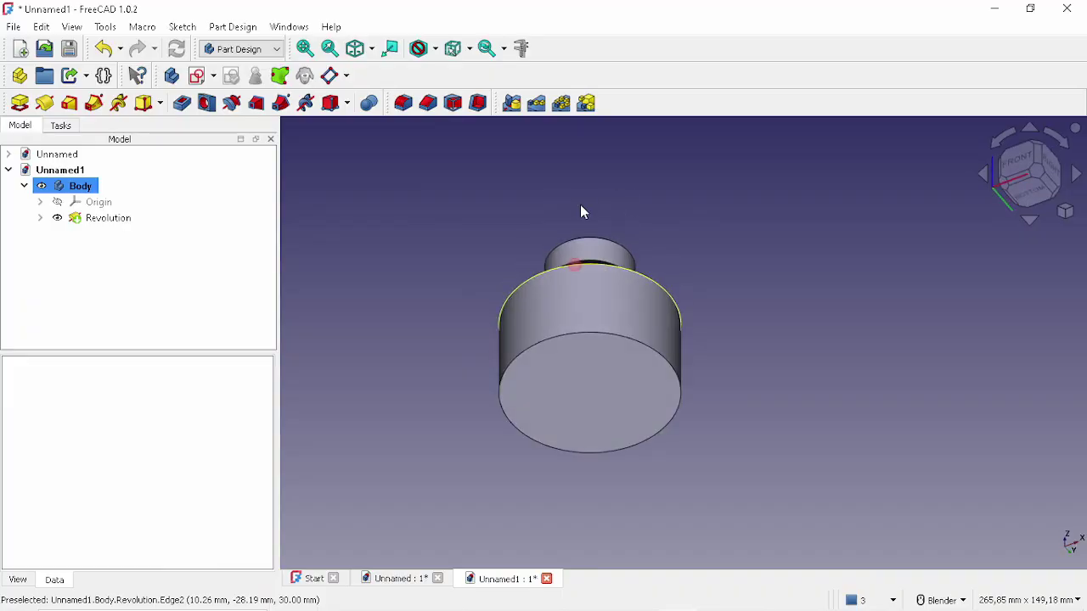
pyautogui.click(545, 341)
pyautogui.moveTo(611, 245); pyautogui.dragTo(606, 387, button='middle')
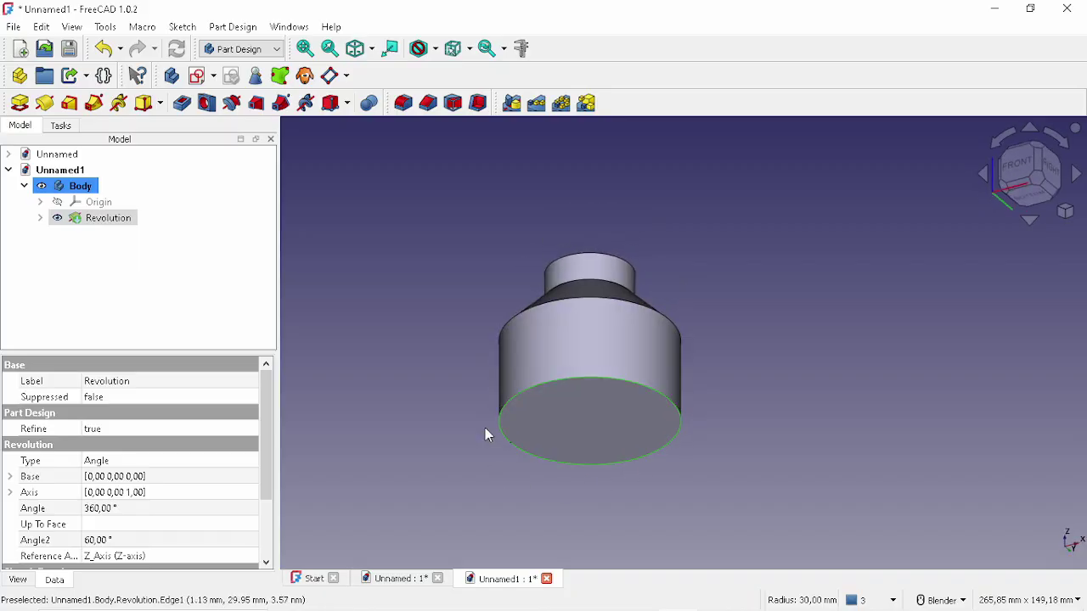
pyautogui.click(404, 103)
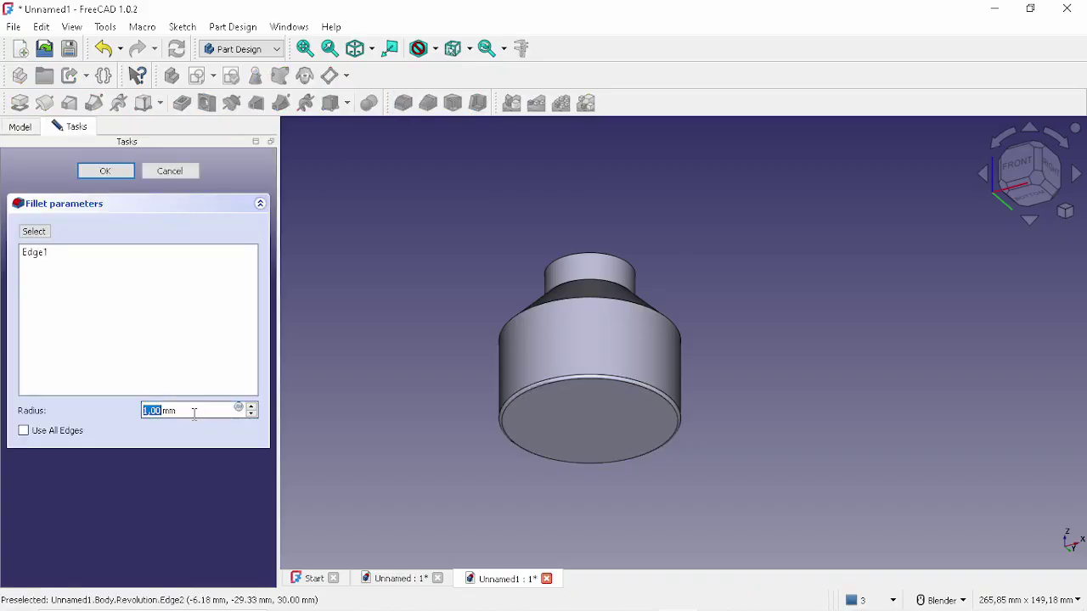
pyautogui.moveTo(194, 415); pyautogui.dragTo(116, 416)
pyautogui.write('20')
pyautogui.click(98, 170)
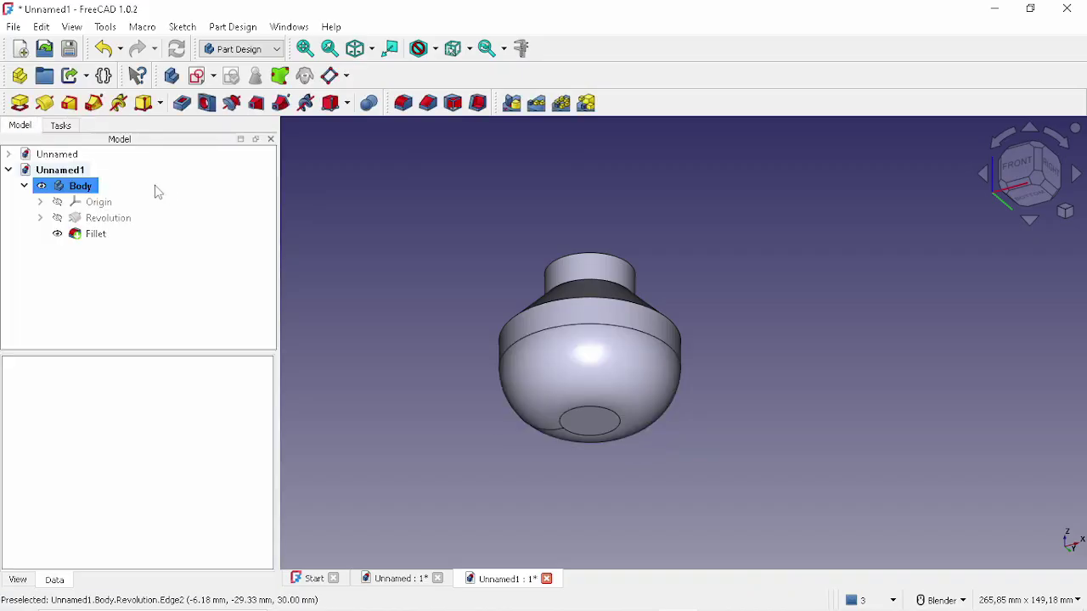
# Edit the bottom edge fillet and set its radius to 10 mm.
pyautogui.doubleClick(92, 235)
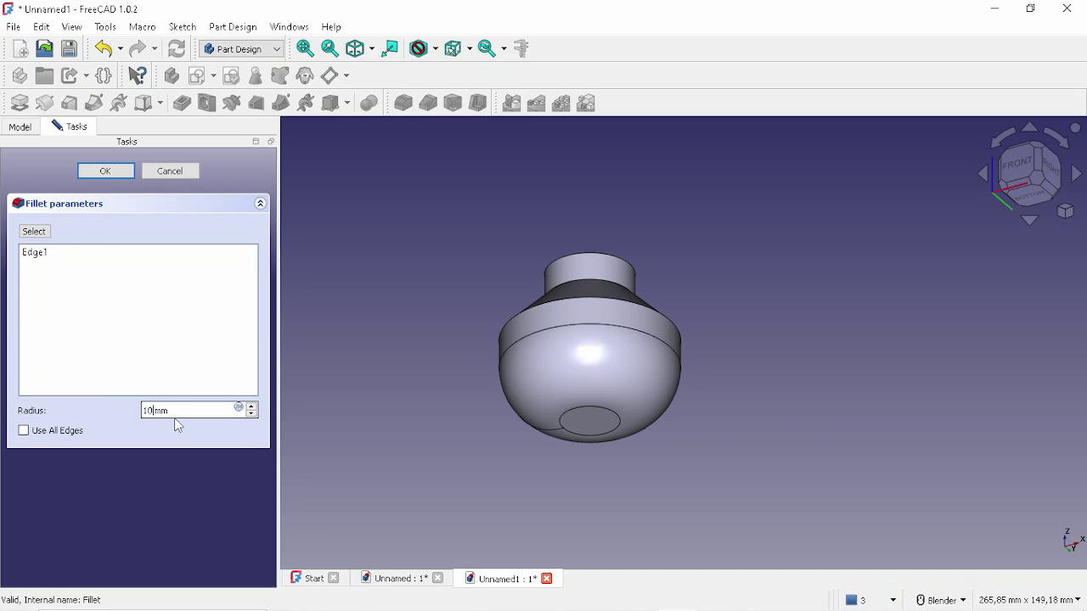
pyautogui.write('10')
pyautogui.click(98, 171)
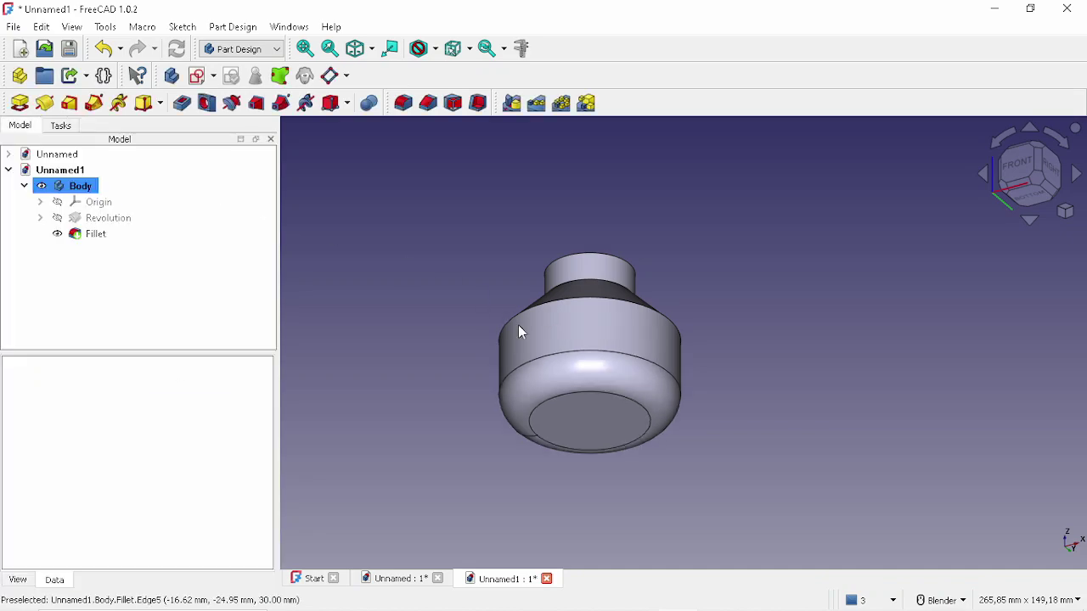
# Fillet the shoulder edge between the cylindrical side and the cone with a 10 mm radius.
pyautogui.moveTo(520, 331); pyautogui.dragTo(578, 315, button='middle')
pyautogui.click(580, 311)
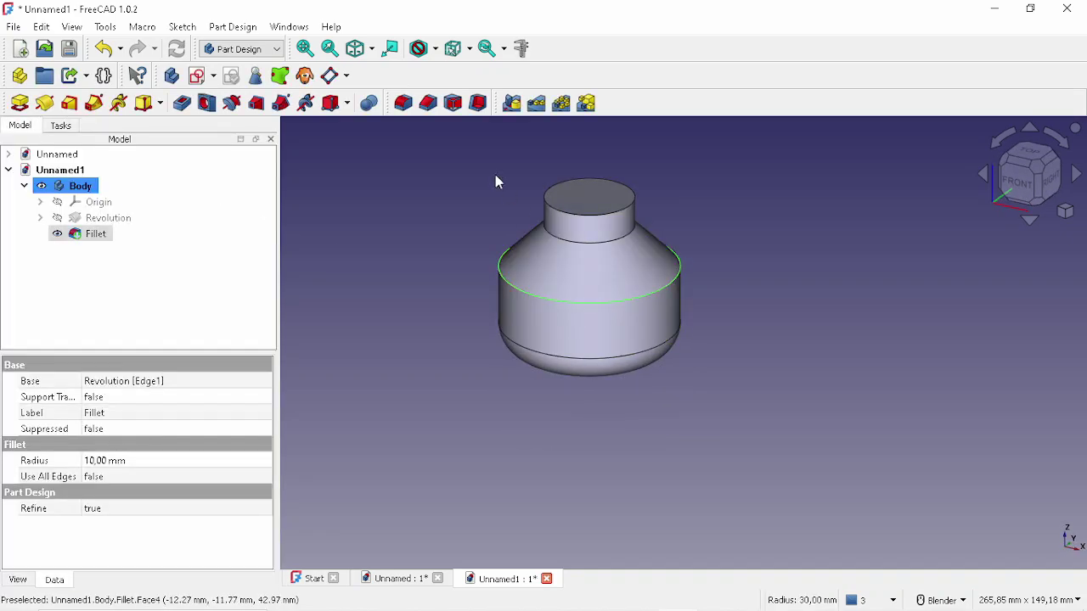
pyautogui.click(403, 103)
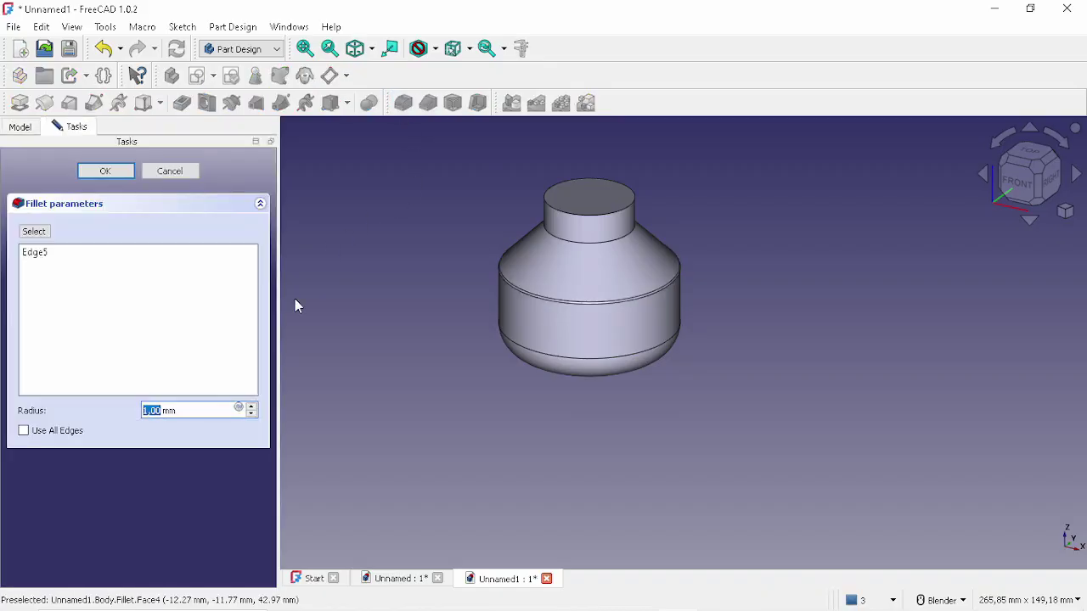
pyautogui.write('10')
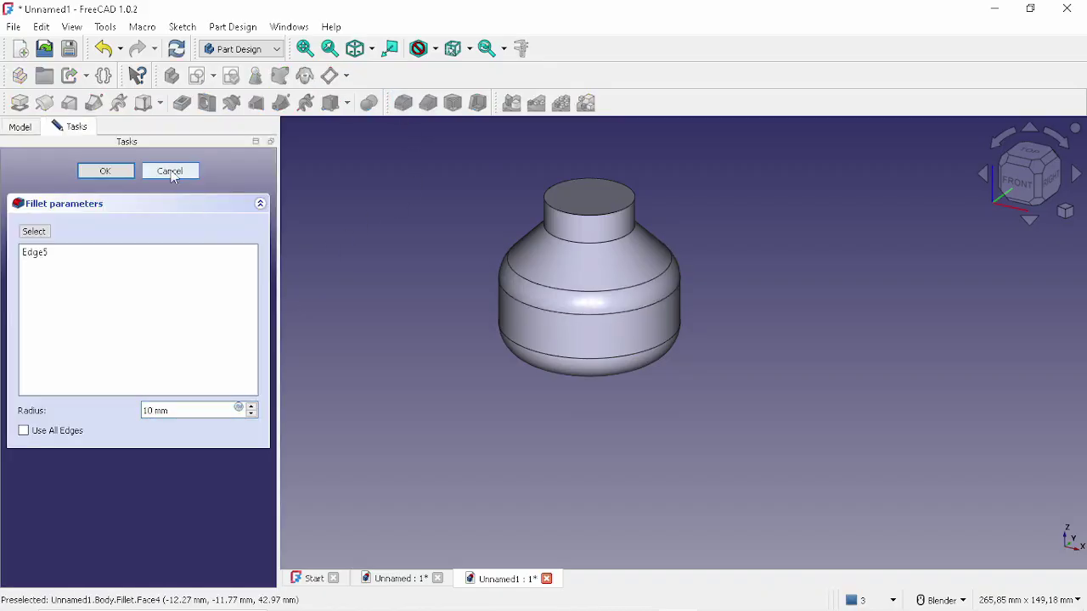
pyautogui.press('Return')
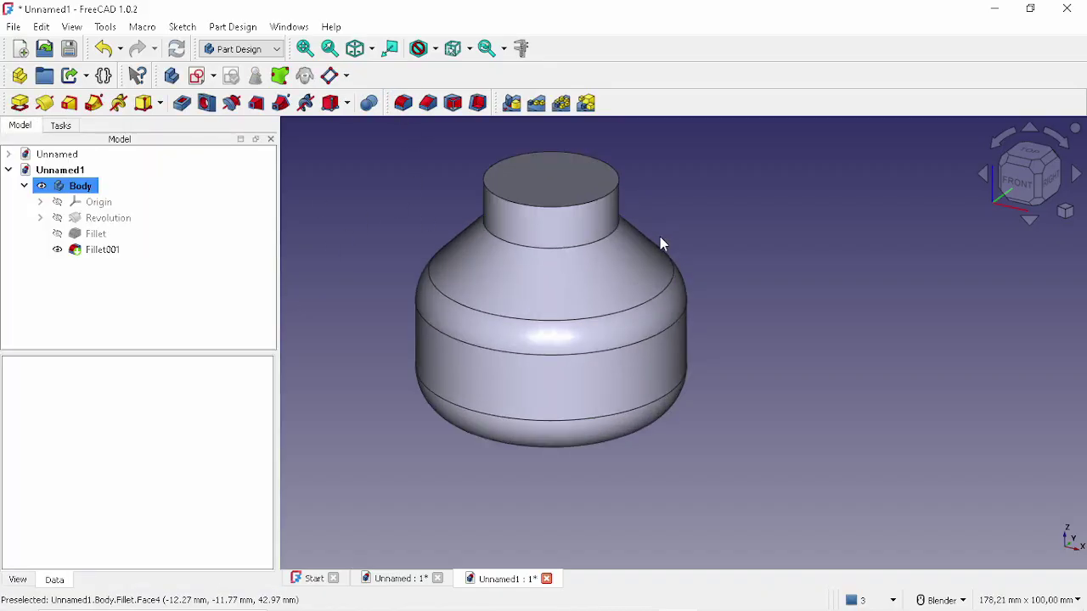
# Fillet the edge where the neck meets the conical shoulder with a 3 mm radius.
pyautogui.click(584, 246)
pyautogui.click(404, 103)
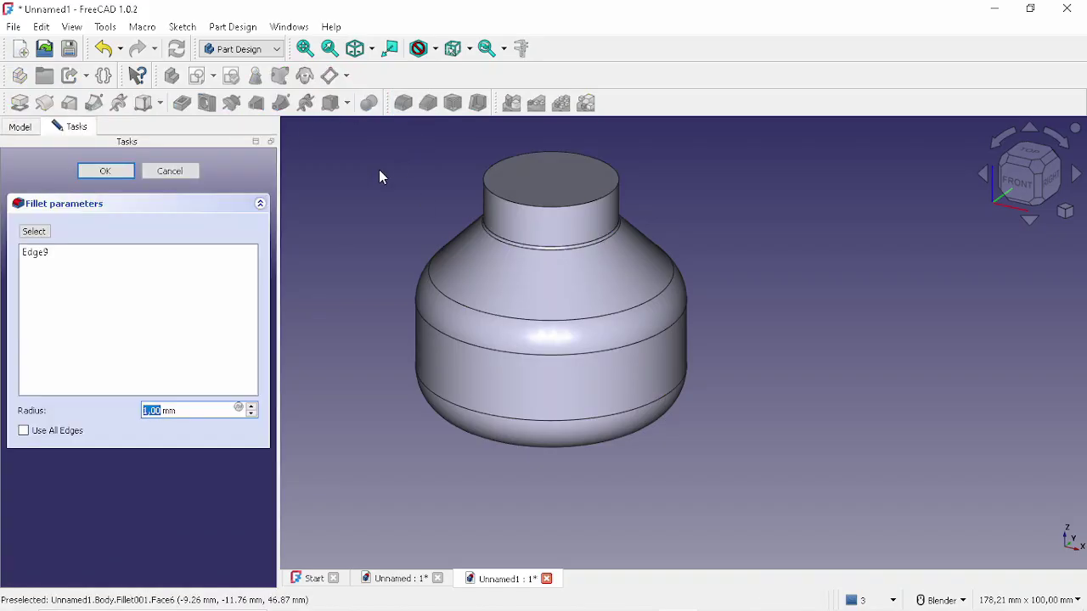
pyautogui.write('3')
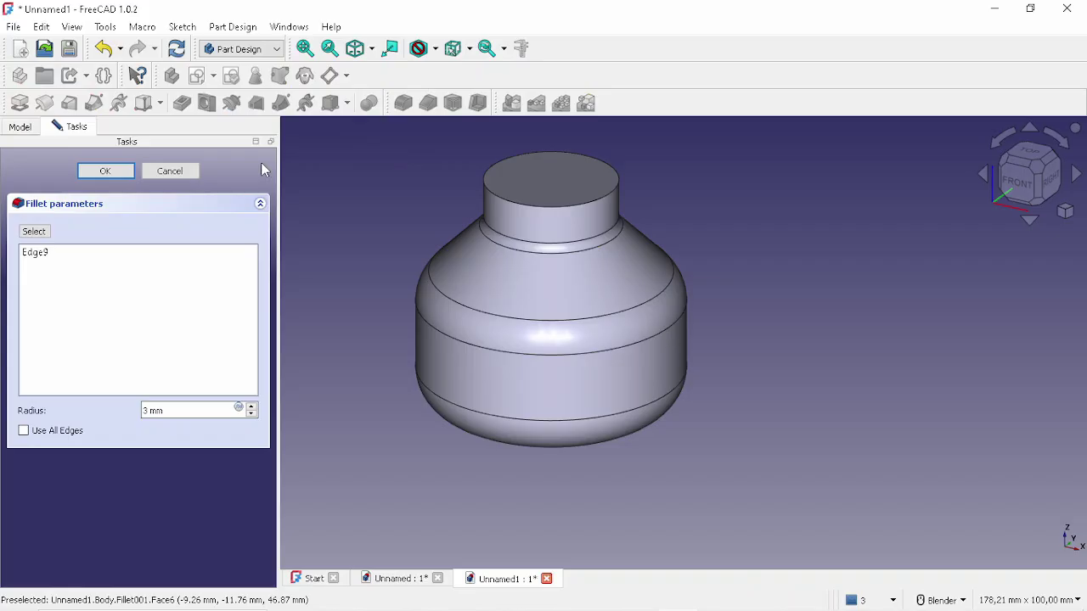
pyautogui.click(105, 171)
# Fillet the top rim edge of the bottle neck with a 2 mm radius.
pyautogui.click(553, 207)
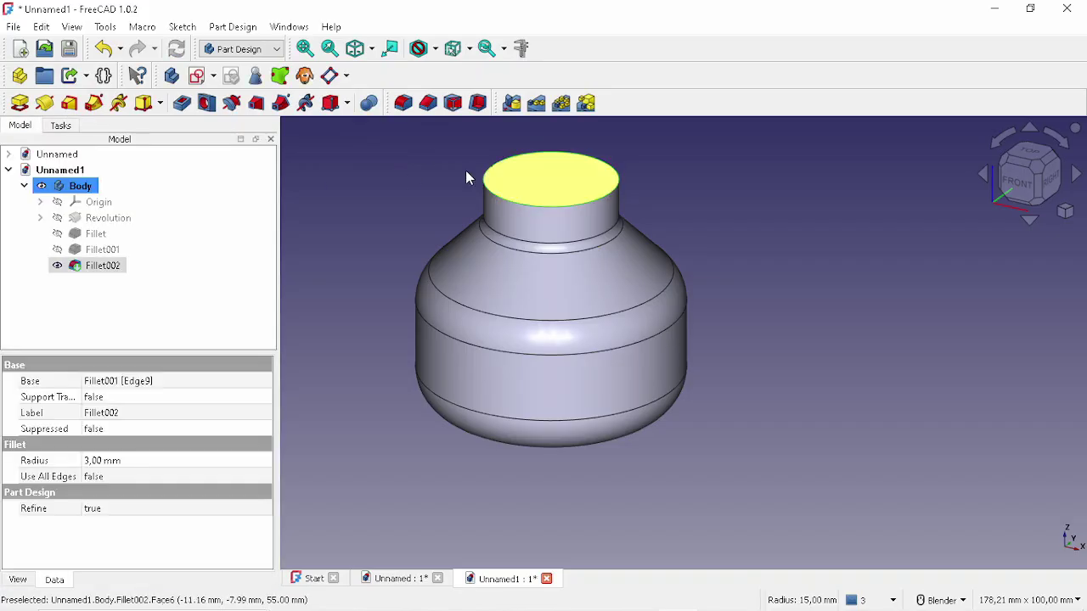
pyautogui.click(403, 102)
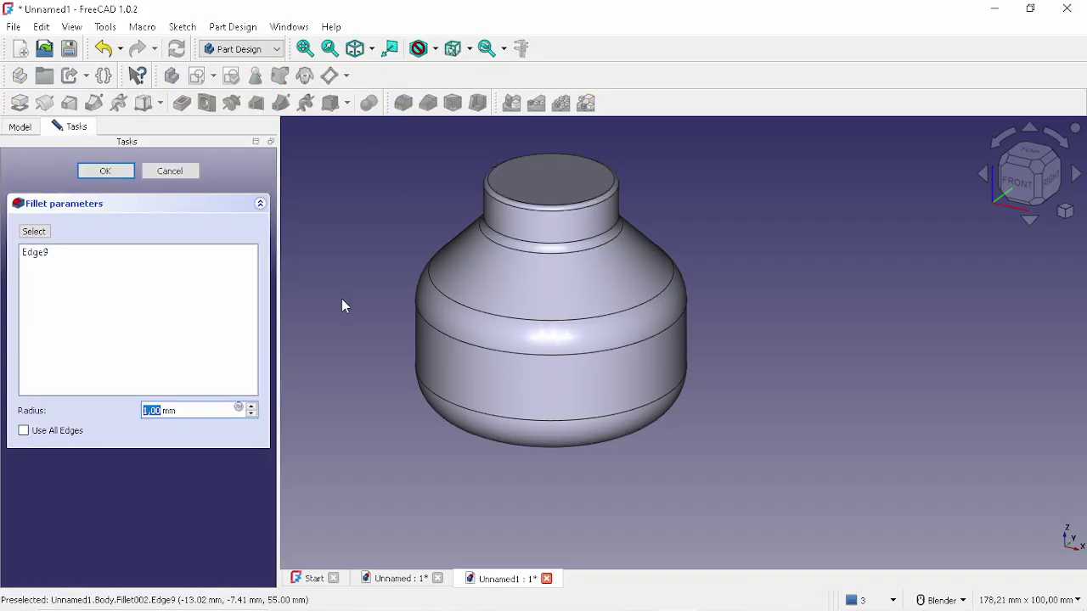
pyautogui.write('2')
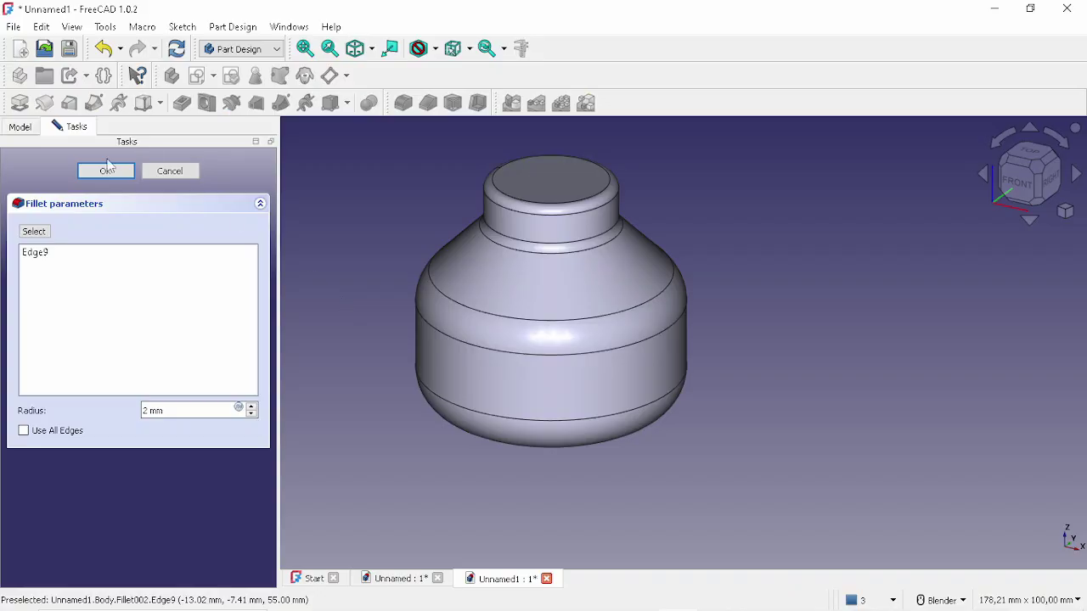
pyautogui.click(105, 173)
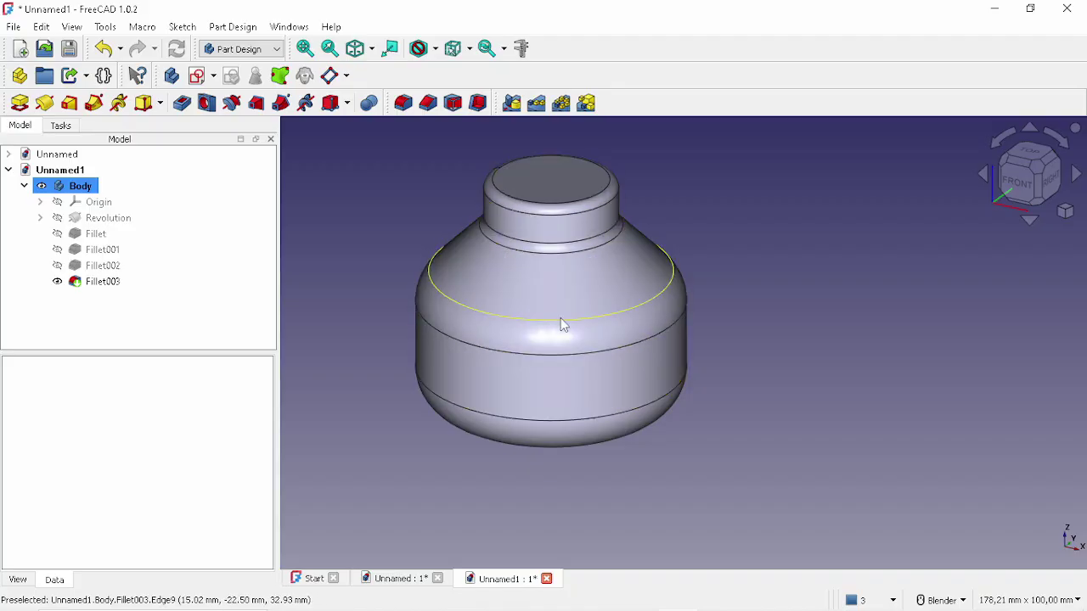
pyautogui.scroll(-2, 556, 322)
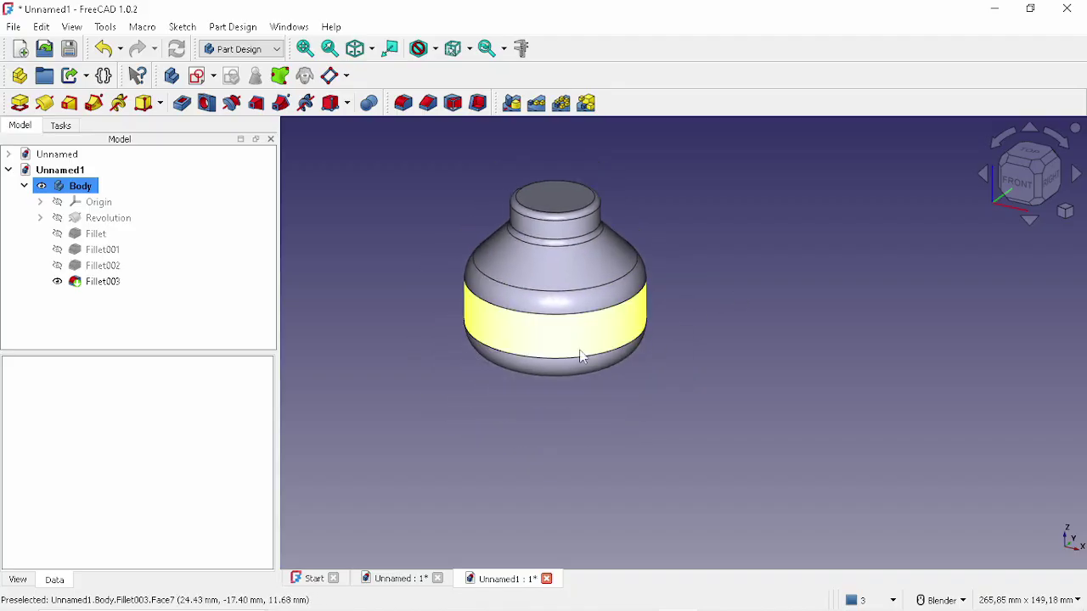
# Collapse the bottle body's feature list and rename the body as Produto.
pyautogui.moveTo(532, 343); pyautogui.dragTo(480, 324, button='middle')
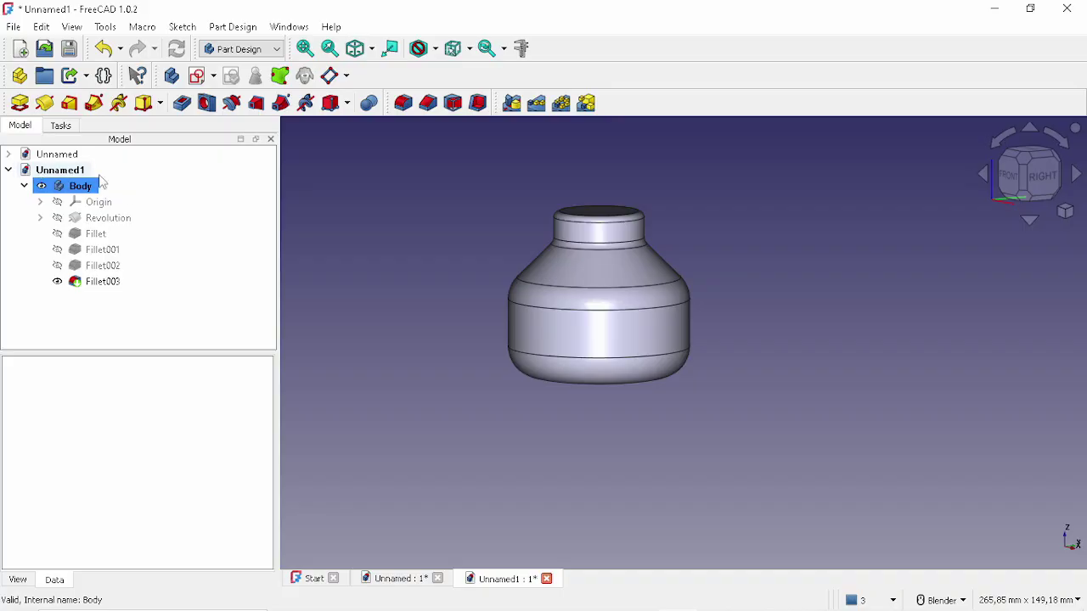
pyautogui.click(25, 185)
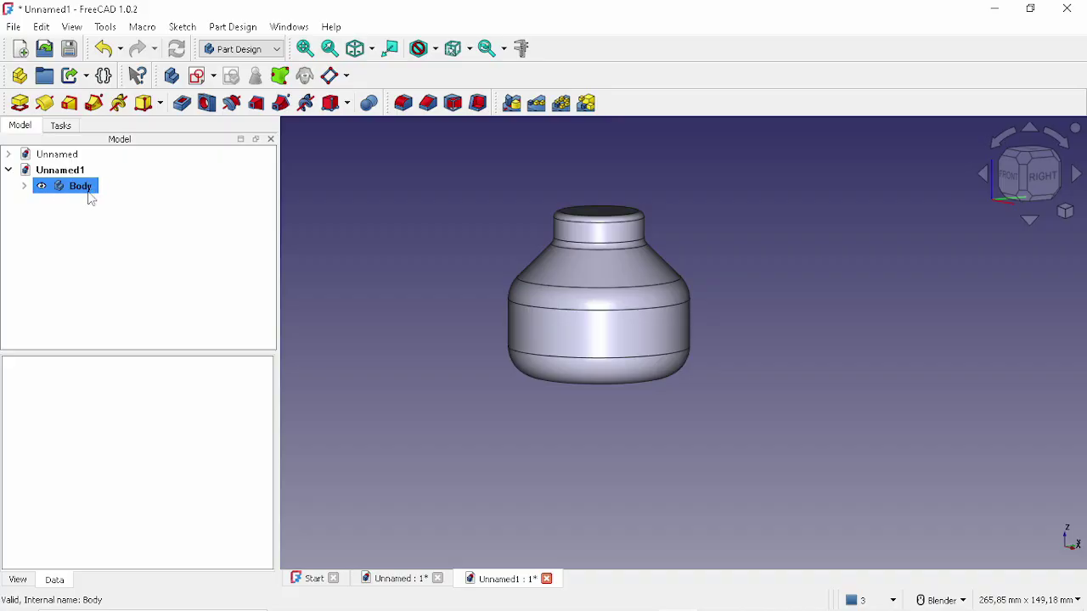
pyautogui.click(23, 189)
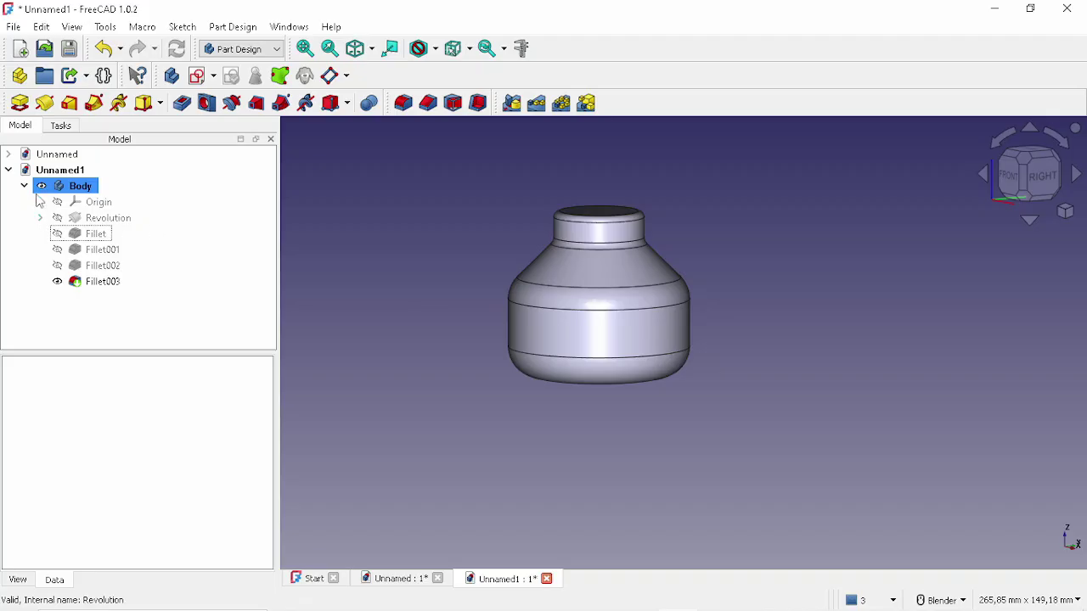
pyautogui.click(24, 186)
pyautogui.click(83, 189)
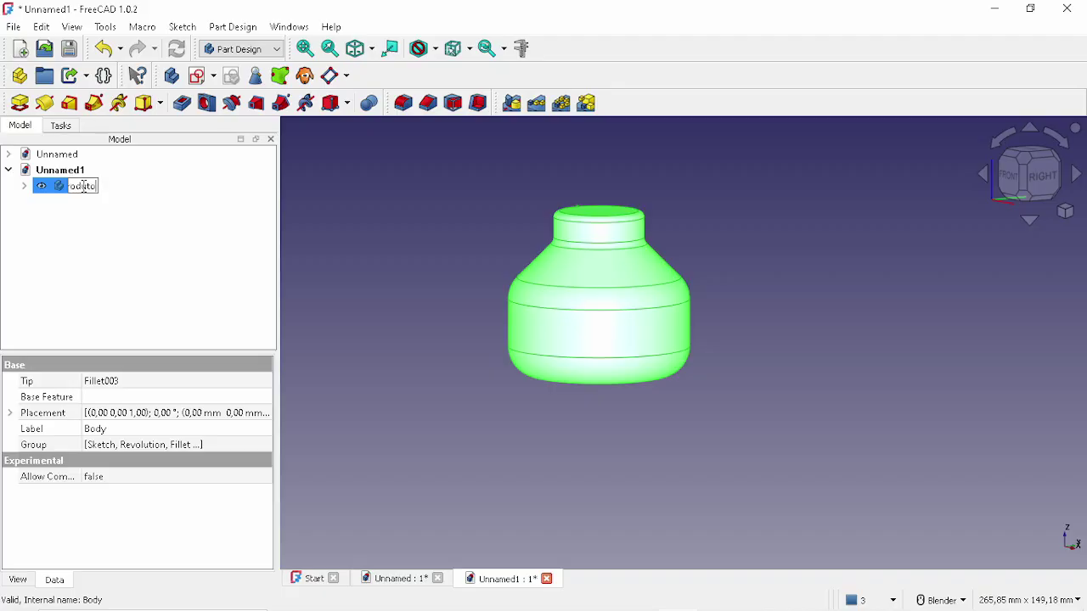
pyautogui.write('Produto')
pyautogui.press('Return')
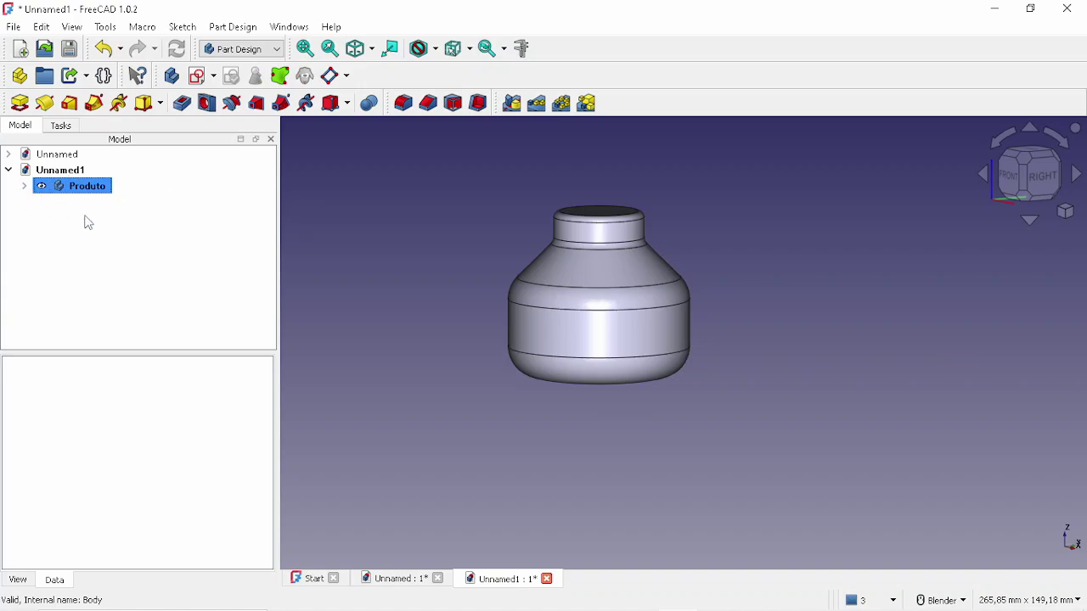
# Create a second body for the mould block and start a sketch on its YZ plane.
pyautogui.click(172, 77)
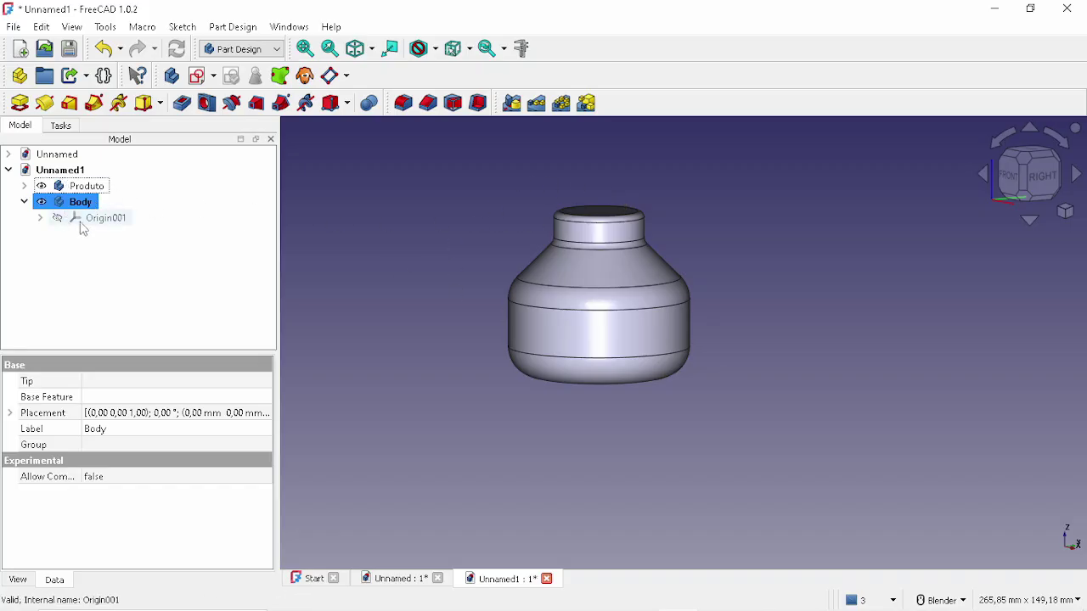
pyautogui.click(197, 76)
pyautogui.moveTo(575, 318); pyautogui.dragTo(510, 326, button='middle')
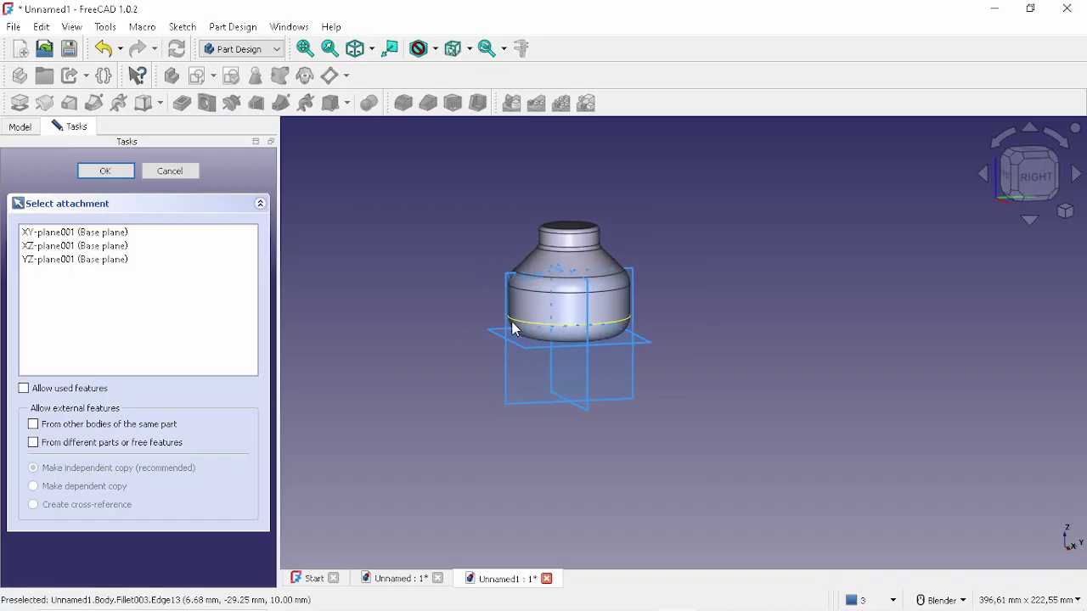
pyautogui.click(506, 364)
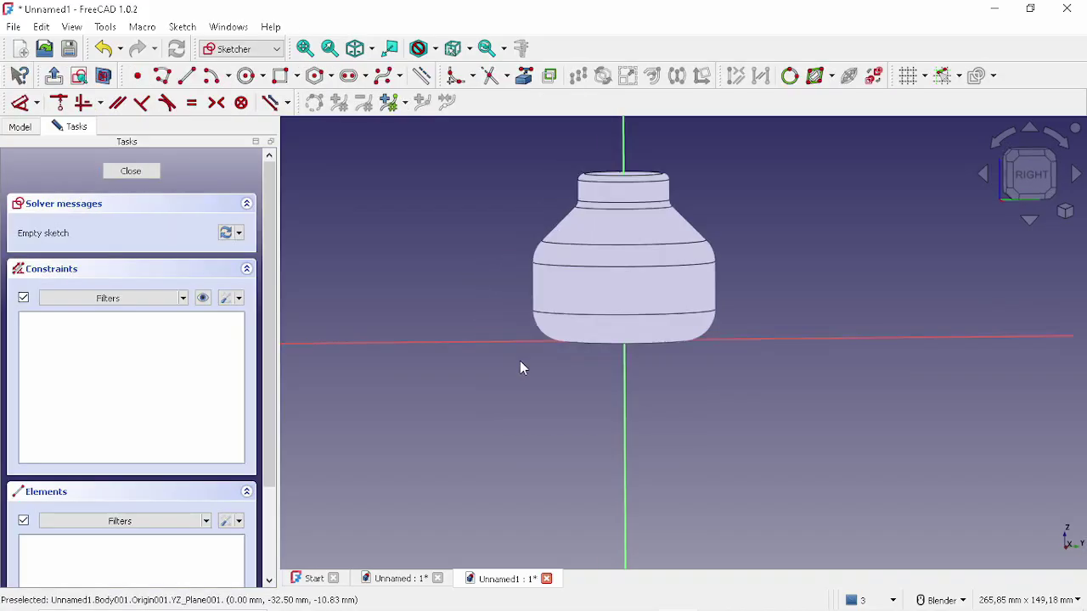
# Draw a rectangle 45 mm wide and 100 mm high around one half of the bottle, with one side on the vertical axis.
pyautogui.click(279, 78)
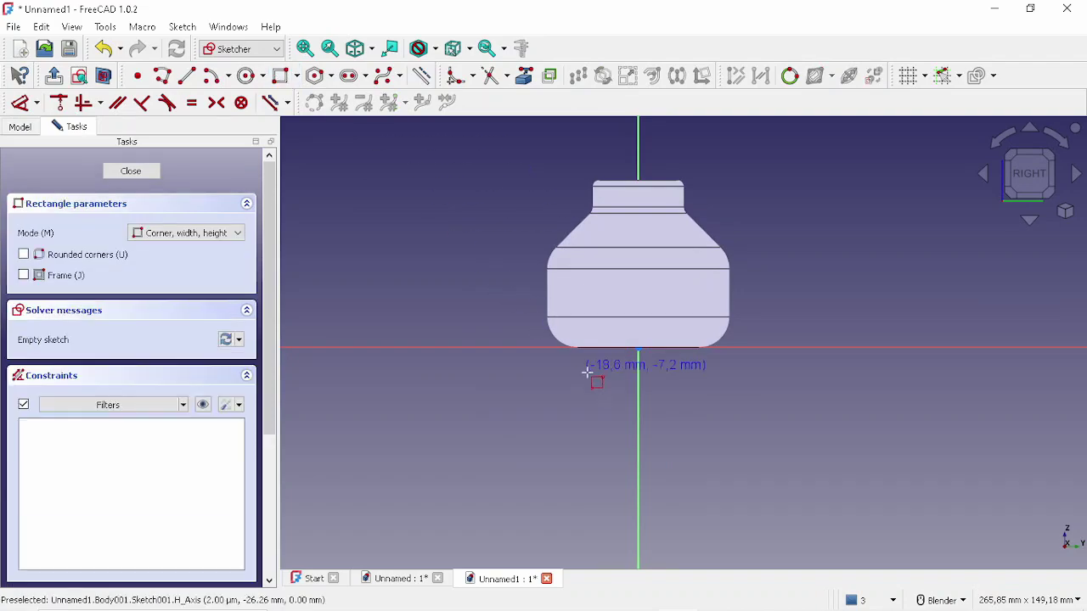
pyautogui.click(637, 397)
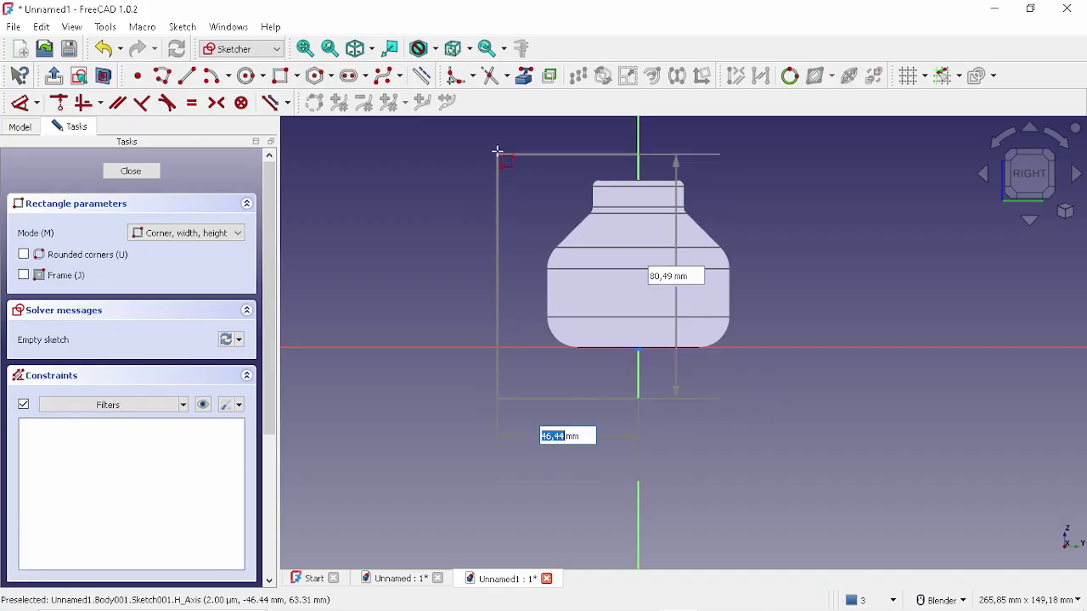
pyautogui.write('4')
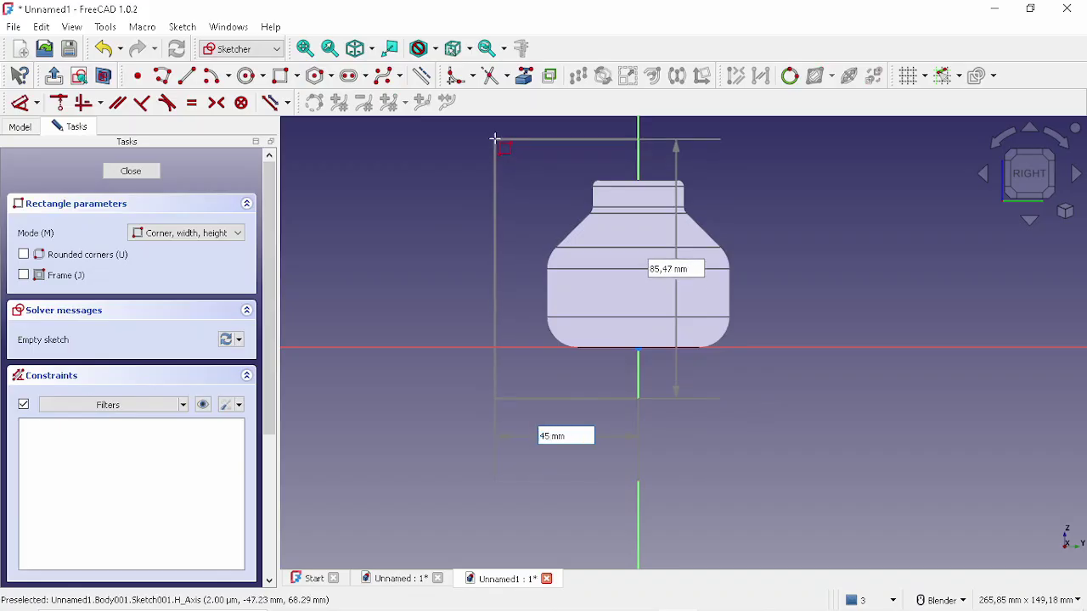
pyautogui.press('Return')
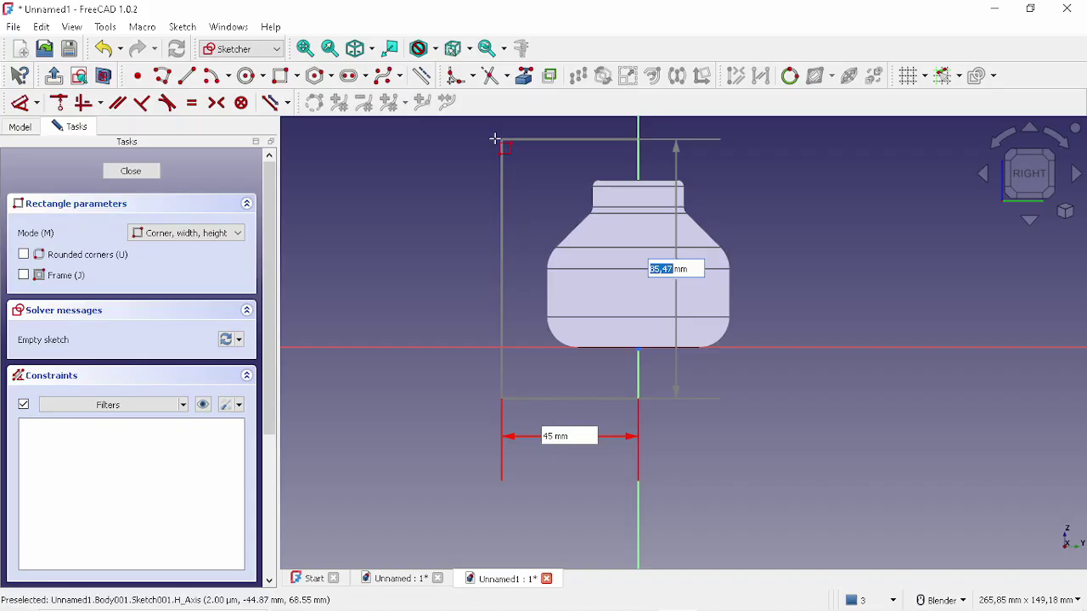
pyautogui.write('100')
pyautogui.press('Return')
pyautogui.scroll(-2, 551, 178)
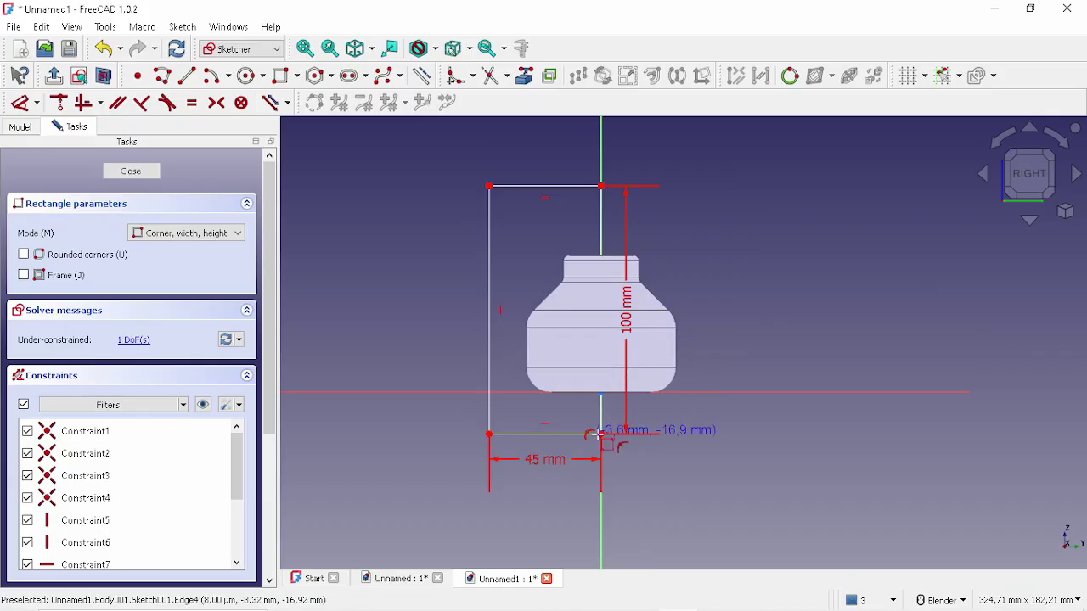
pyautogui.press('Escape')
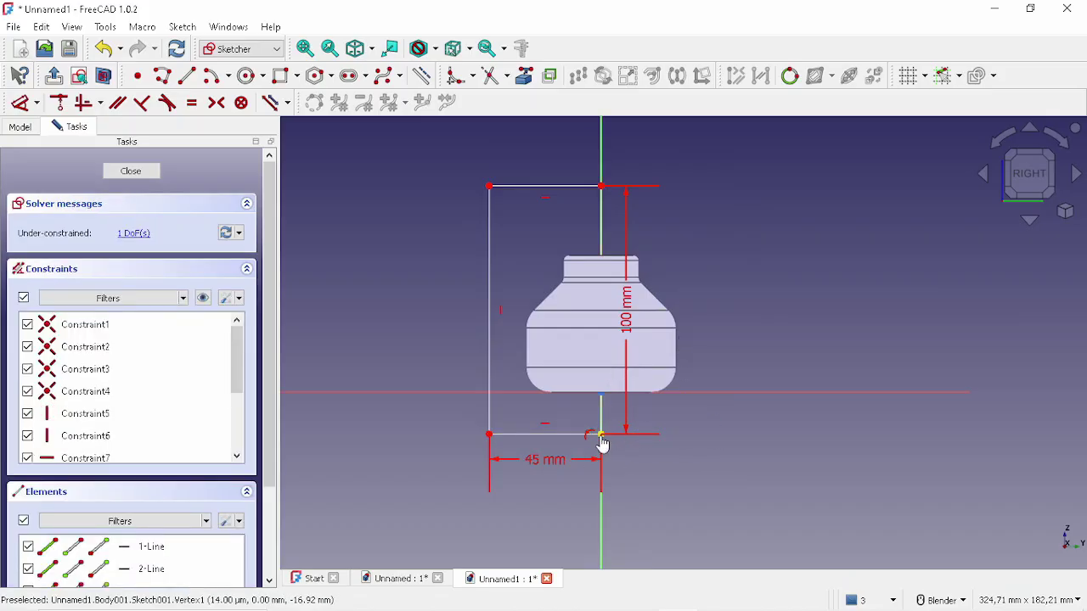
# Constrain the rectangle's lower edge 25 mm below the horizontal axis, move the height dimension clear of the bottle, and close the sketch.
pyautogui.moveTo(599, 439)
pyautogui.mouseDown()
pyautogui.moveTo(601, 476)
pyautogui.moveTo(591, 441)
pyautogui.moveTo(593, 458)
pyautogui.moveTo(601, 443)
pyautogui.moveTo(592, 458)
pyautogui.mouseUp()
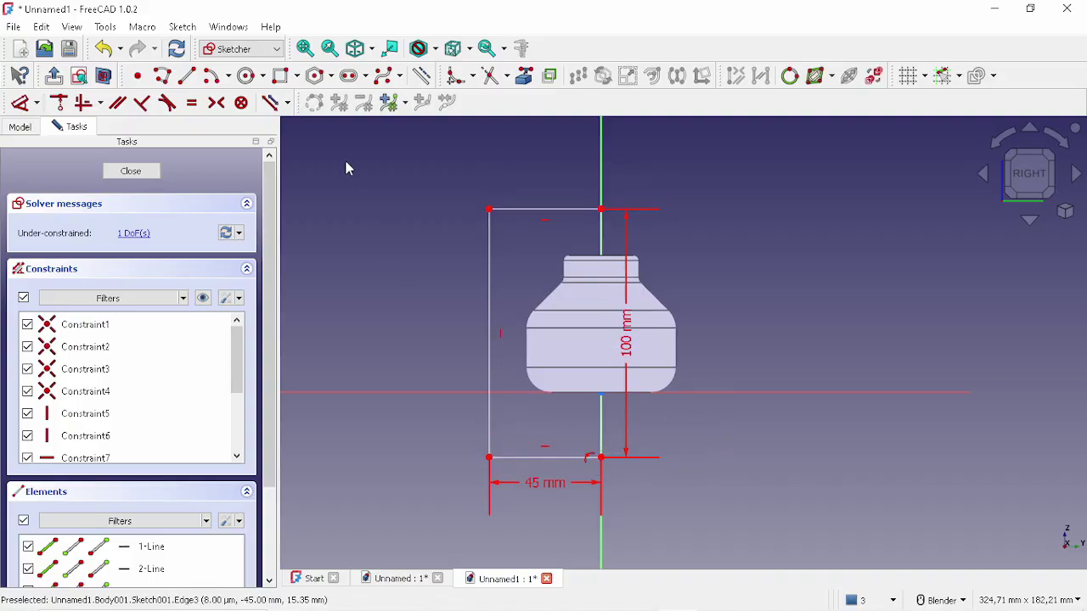
pyautogui.click(20, 102)
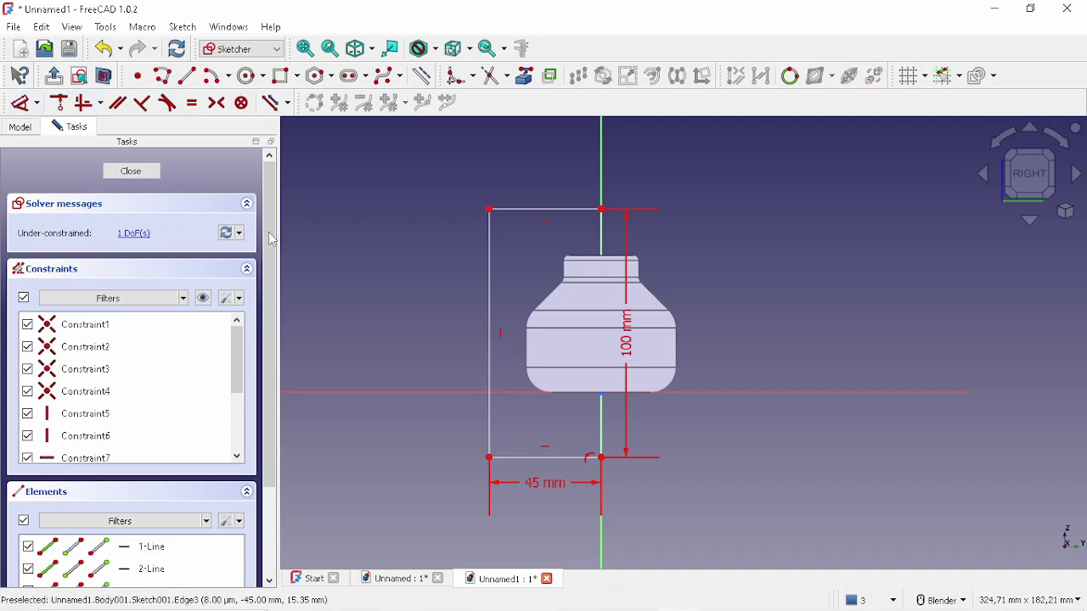
pyautogui.click(489, 458)
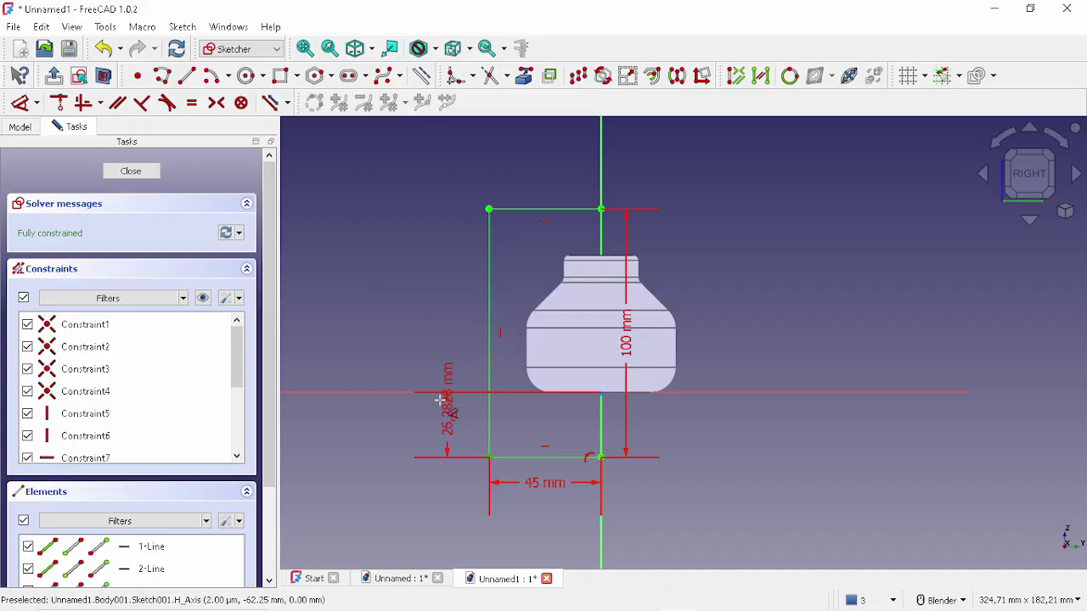
pyautogui.click(382, 422)
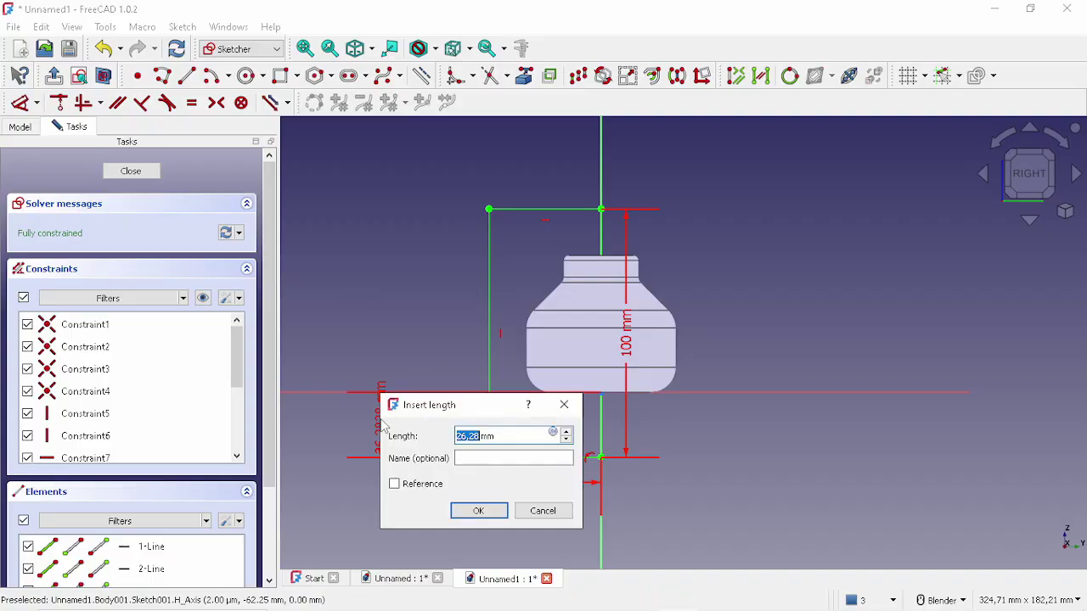
pyautogui.write('25')
pyautogui.press('Return')
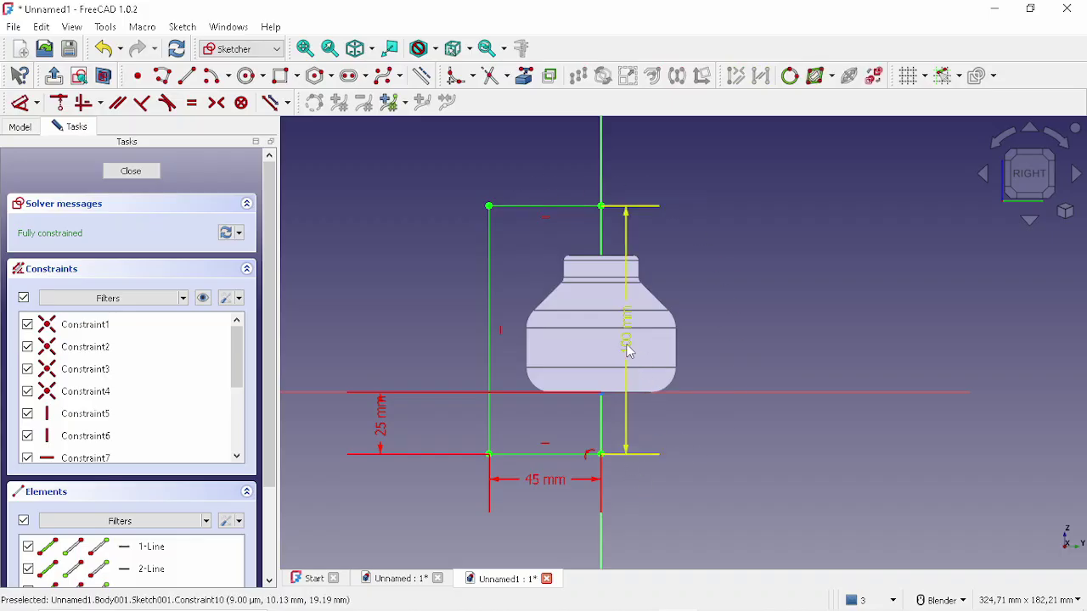
pyautogui.moveTo(631, 347); pyautogui.dragTo(730, 354)
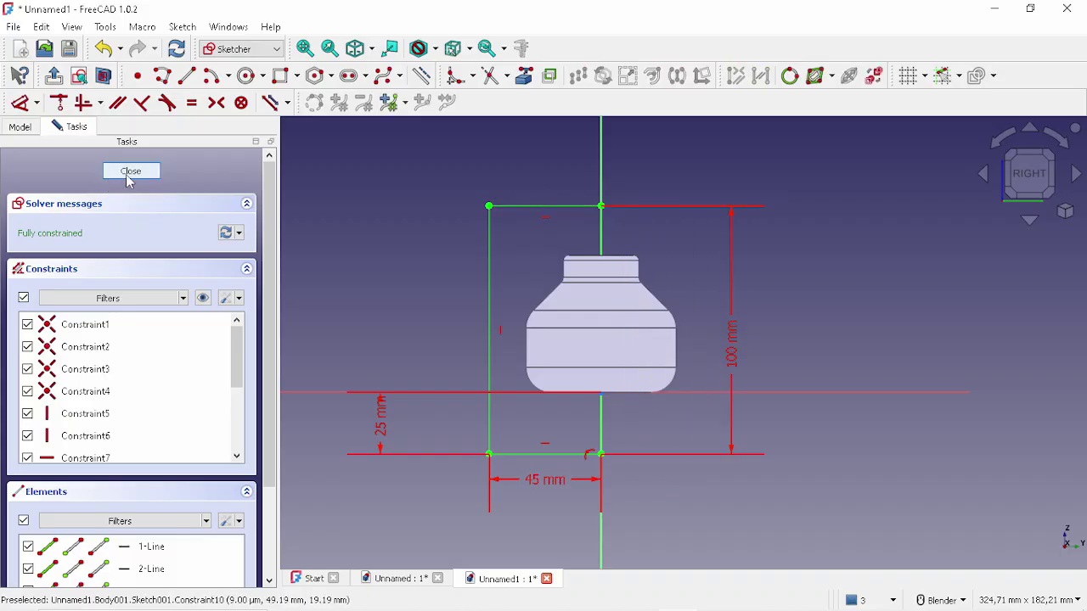
pyautogui.click(130, 172)
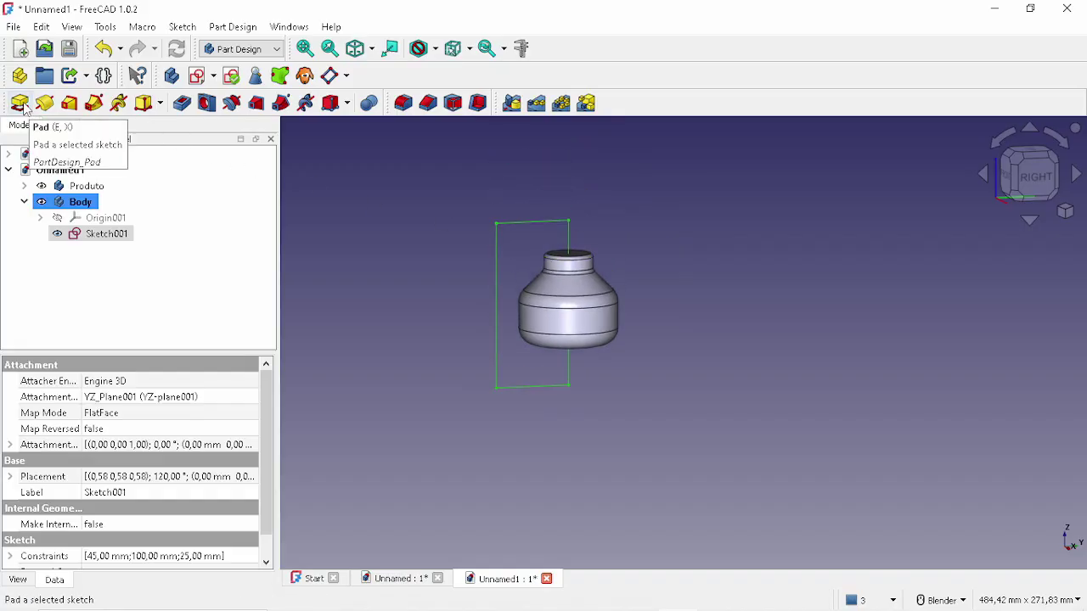
# Start a Pad of the rectangle sketch and make it symmetric to the sketch plane.
pyautogui.click(25, 107)
pyautogui.scroll(3, 451, 281)
pyautogui.moveTo(452, 281); pyautogui.dragTo(629, 360, button='middle')
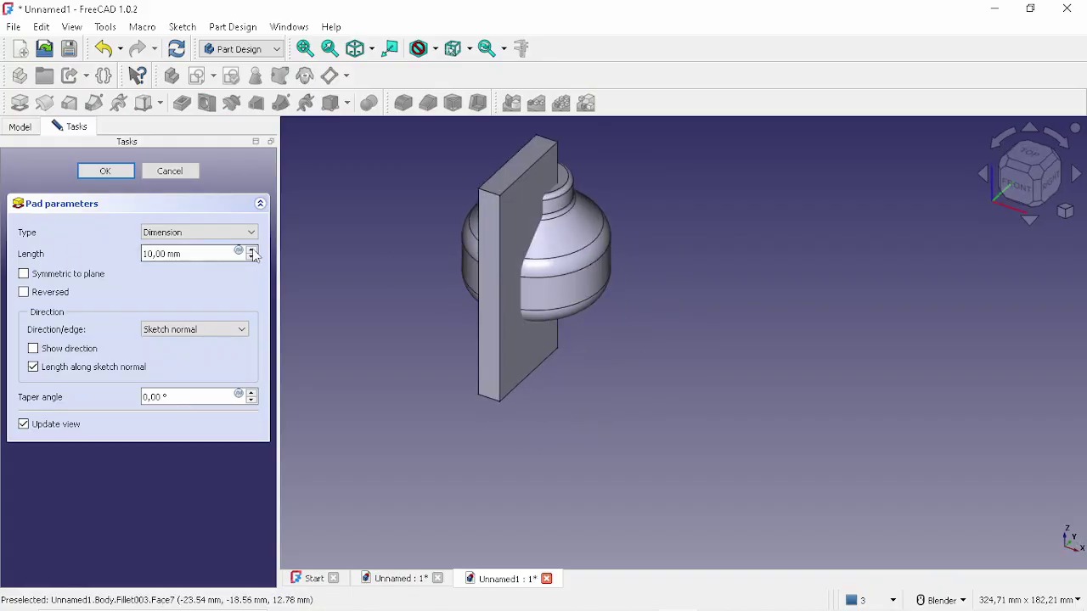
pyautogui.scroll(10, 252, 254)
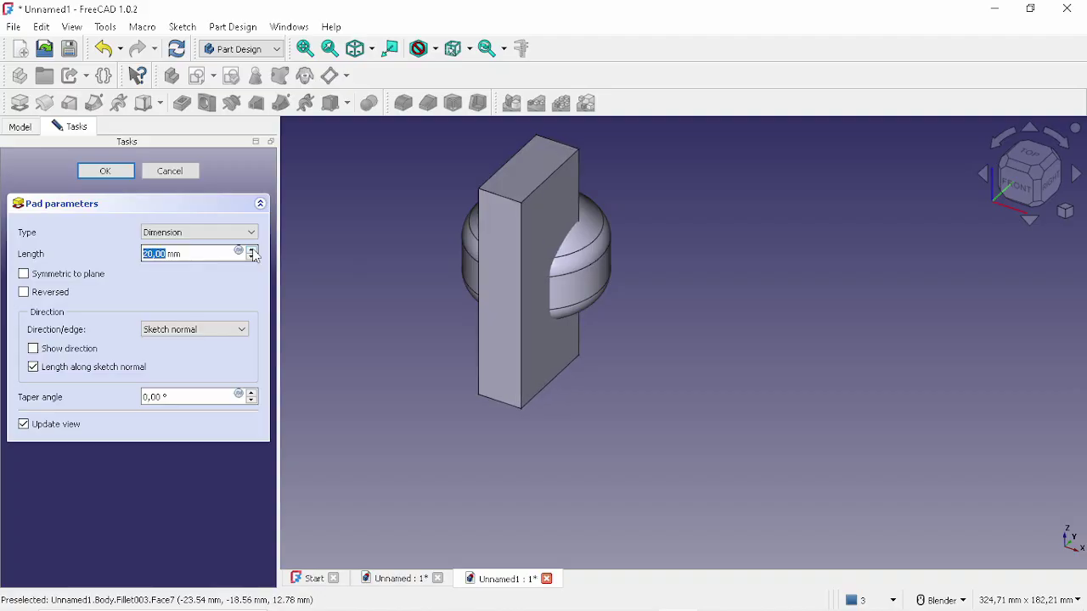
pyautogui.scroll(2, 253, 255)
pyautogui.scroll(-5, 253, 256)
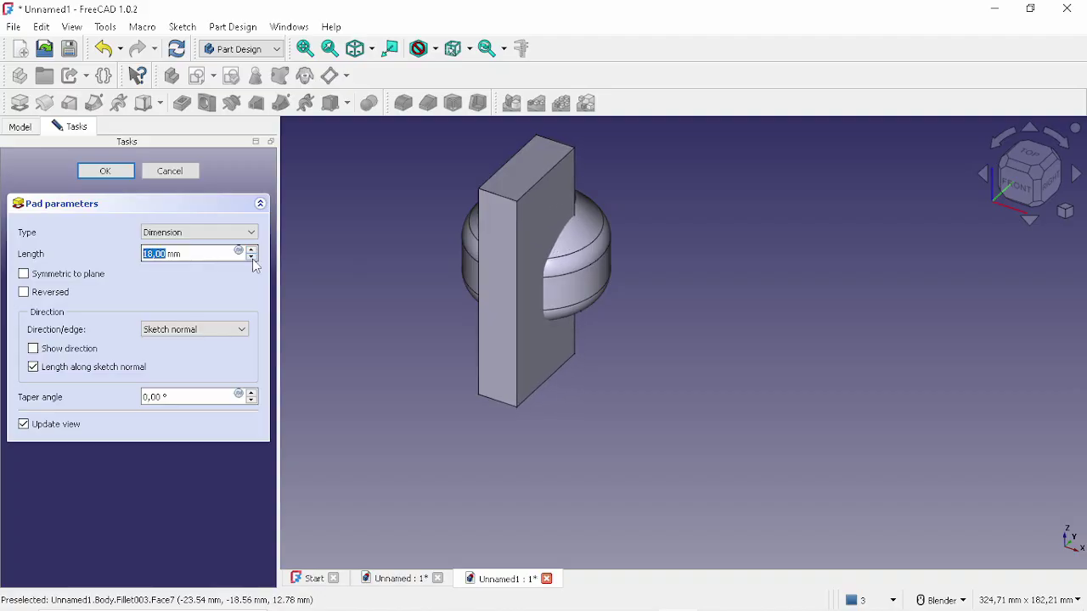
pyautogui.click(70, 275)
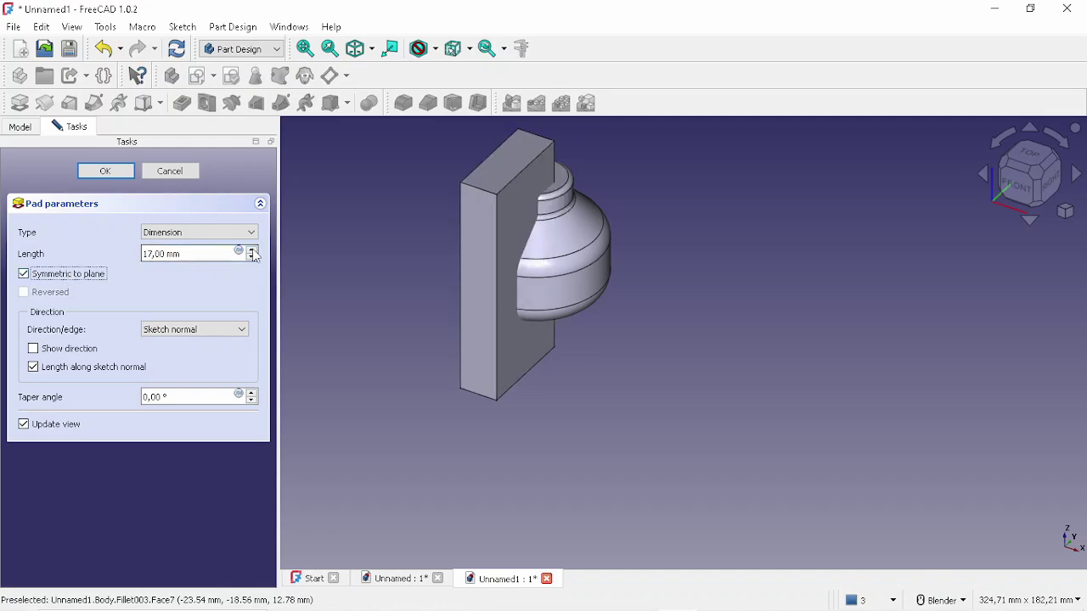
# Set the symmetric pad's length to 100 mm and apply it to form the mould block.
pyautogui.scroll(7, 254, 257)
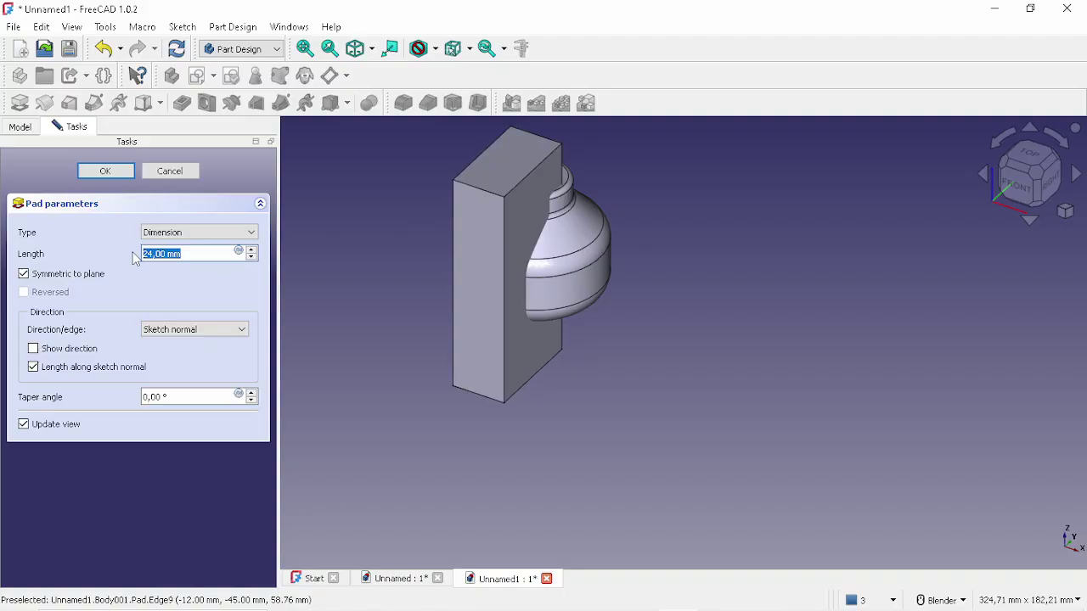
pyautogui.write('50')
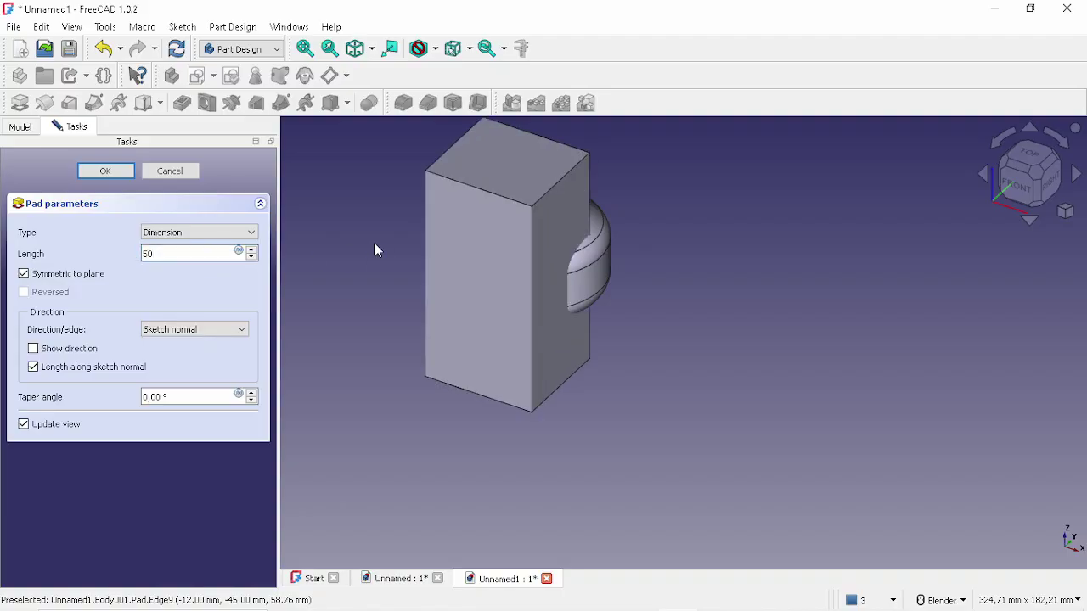
pyautogui.moveTo(468, 274); pyautogui.dragTo(555, 288, button='middle')
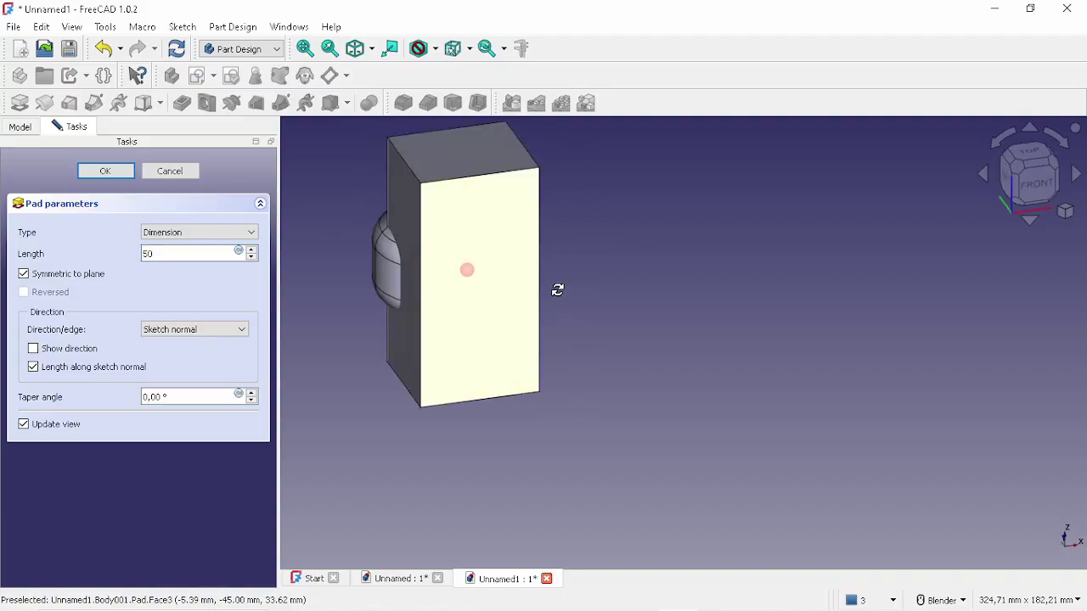
pyautogui.doubleClick(148, 253)
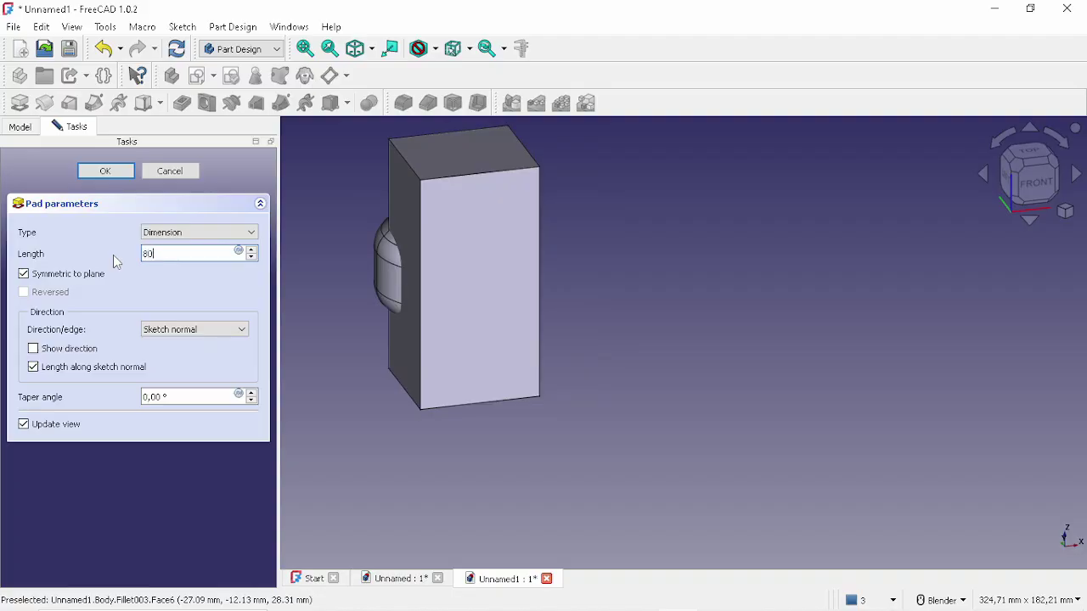
pyautogui.moveTo(662, 220); pyautogui.dragTo(637, 282, button='middle')
pyautogui.moveTo(175, 255); pyautogui.dragTo(114, 261)
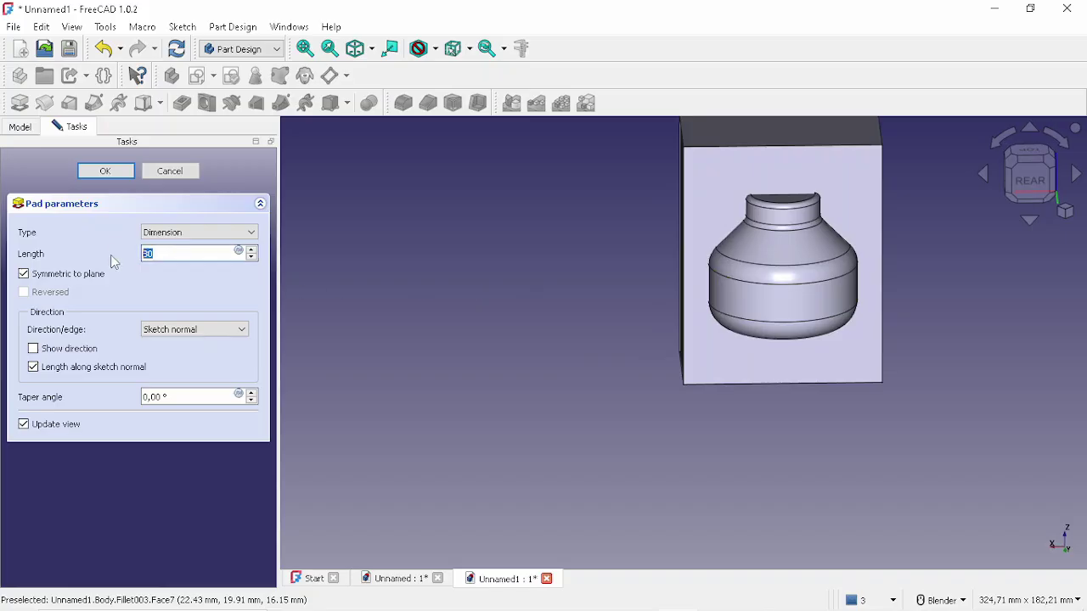
pyautogui.write('100')
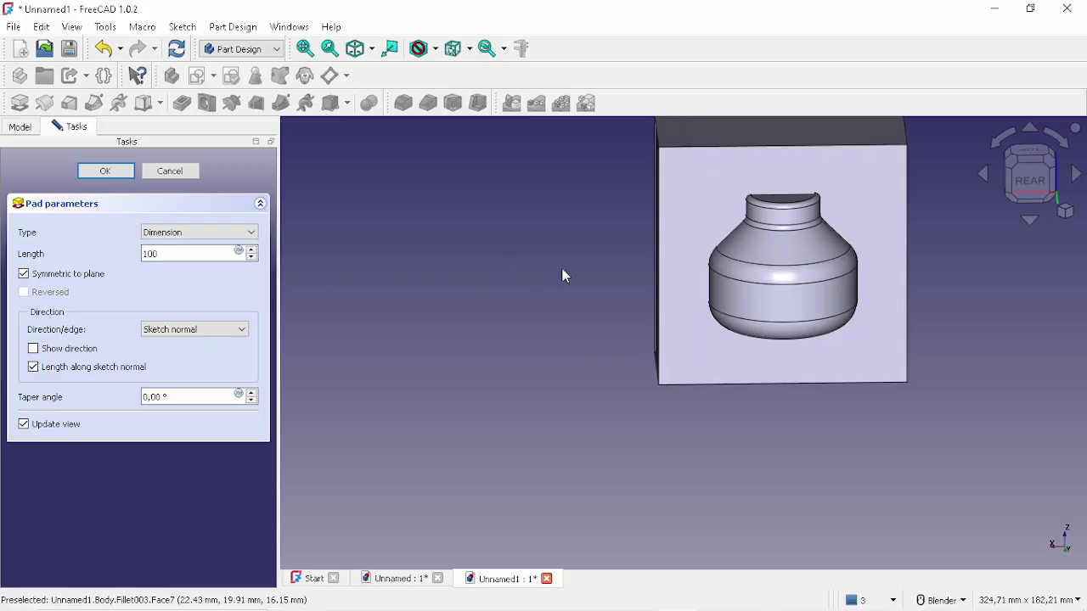
pyautogui.moveTo(755, 295); pyautogui.dragTo(781, 290, button='middle')
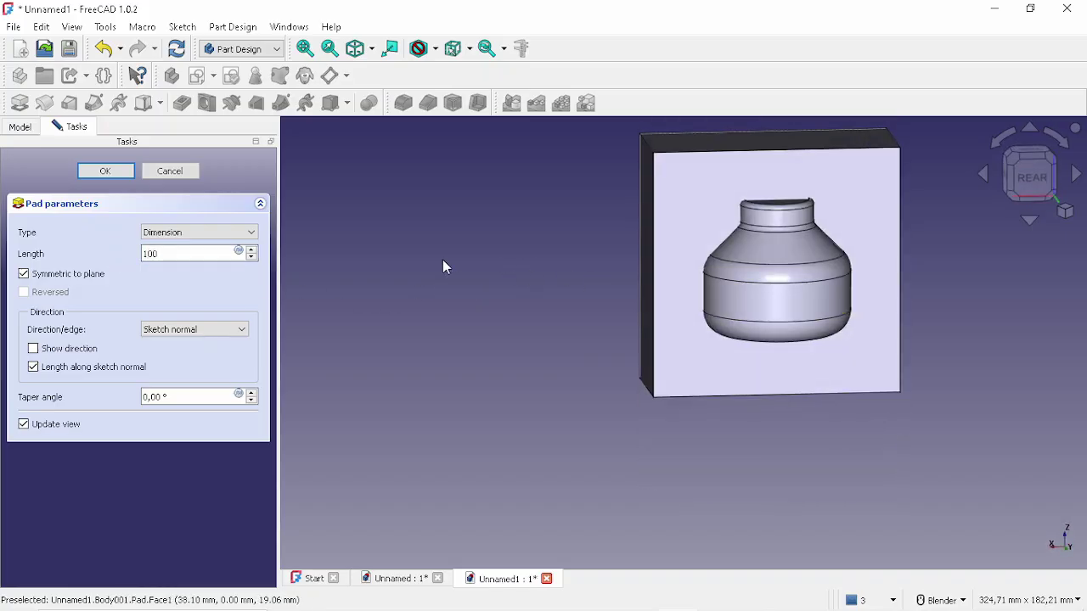
pyautogui.click(100, 170)
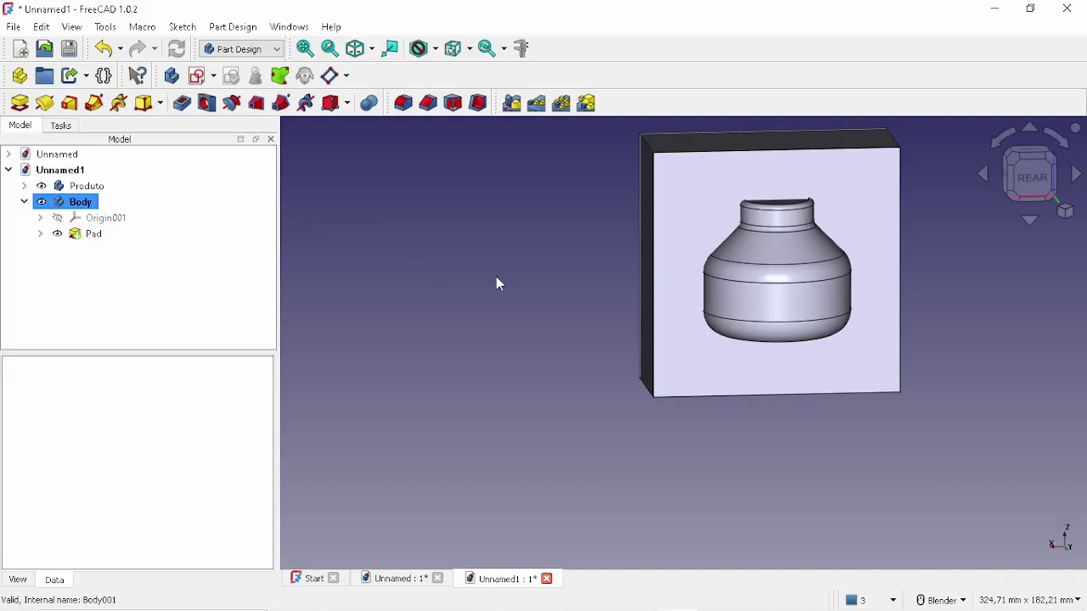
# Rename the padded mould block's body as Parte1.
pyautogui.moveTo(498, 284); pyautogui.dragTo(502, 218, button='middle')
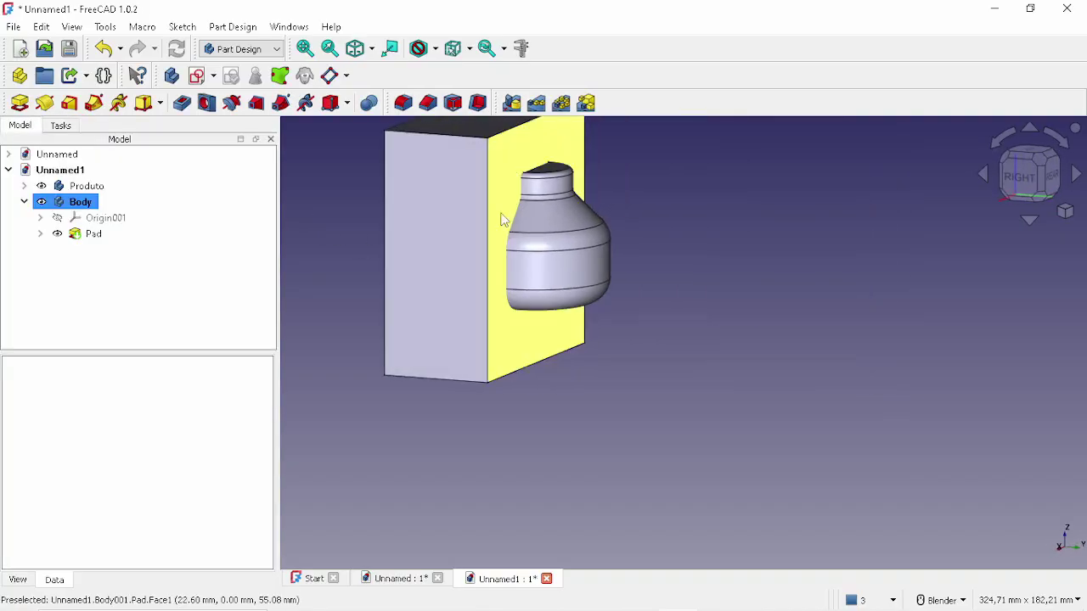
pyautogui.click(25, 203)
pyautogui.click(76, 205)
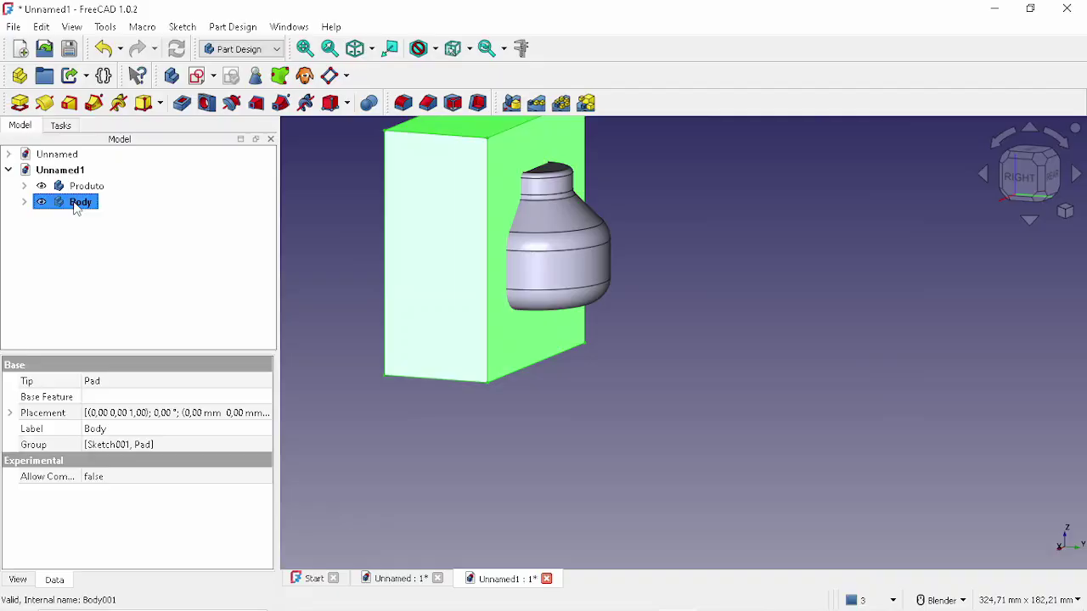
pyautogui.click(77, 206)
pyautogui.write('Parte1')
pyautogui.press('Return')
pyautogui.click(745, 348)
pyautogui.keyDown('shift'); pyautogui.moveTo(696, 277); pyautogui.dragTo(733, 315, button='middle'); pyautogui.keyUp('shift')
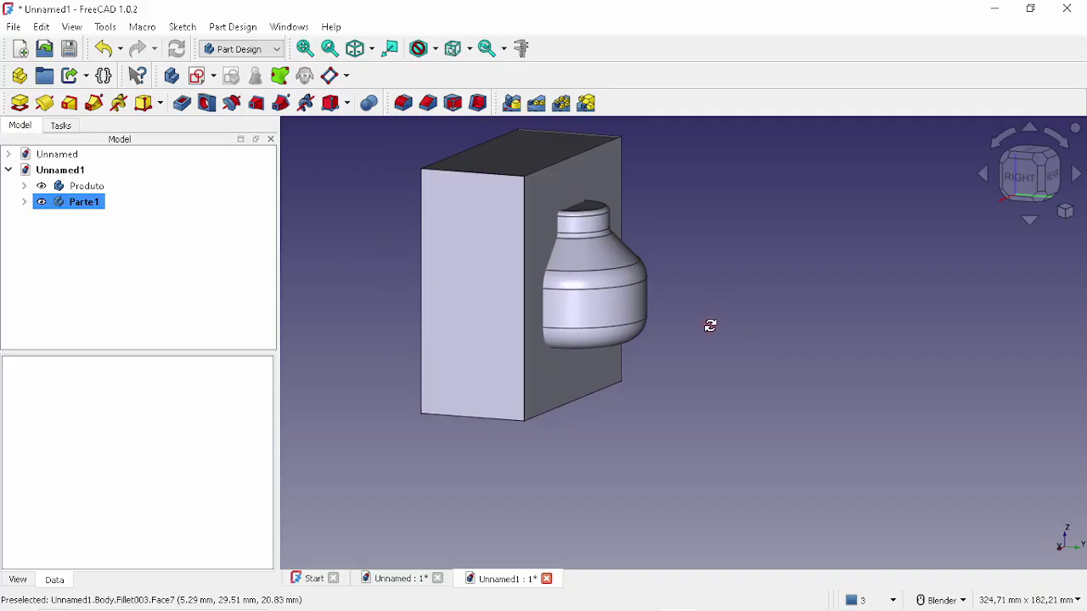
pyautogui.moveTo(711, 325); pyautogui.dragTo(640, 288, button='middle')
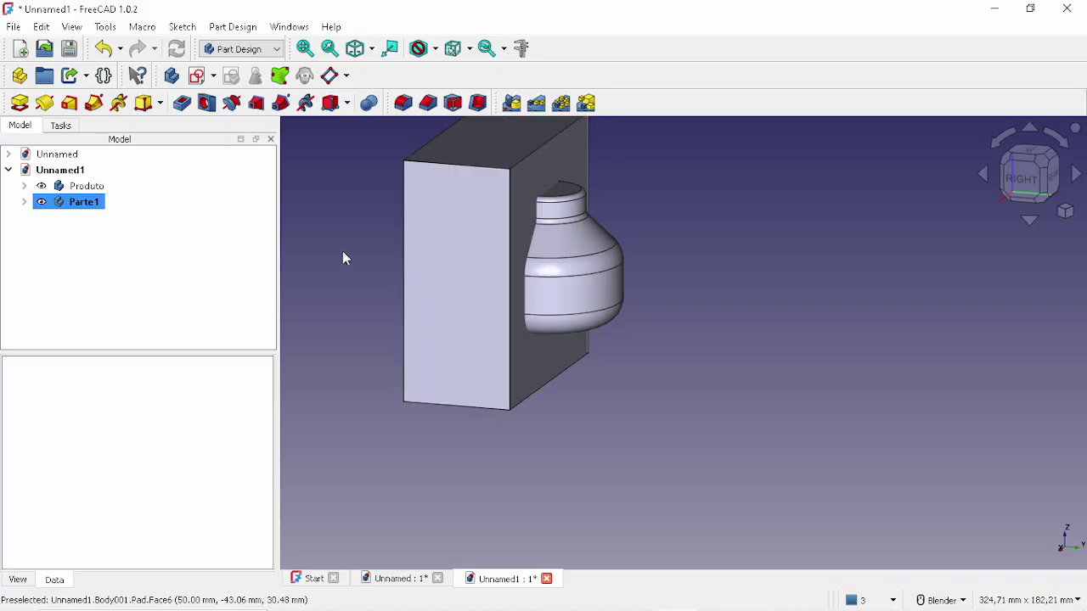
pyautogui.click(19, 205)
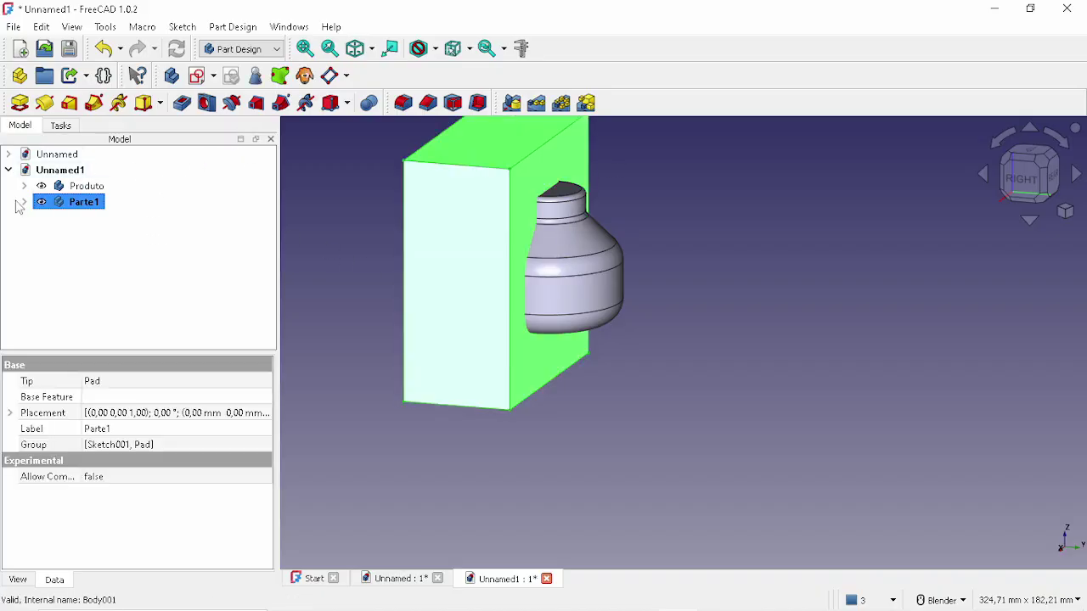
pyautogui.click(24, 203)
pyautogui.click(24, 202)
pyautogui.click(701, 284)
pyautogui.moveTo(702, 284); pyautogui.dragTo(735, 323, button='middle')
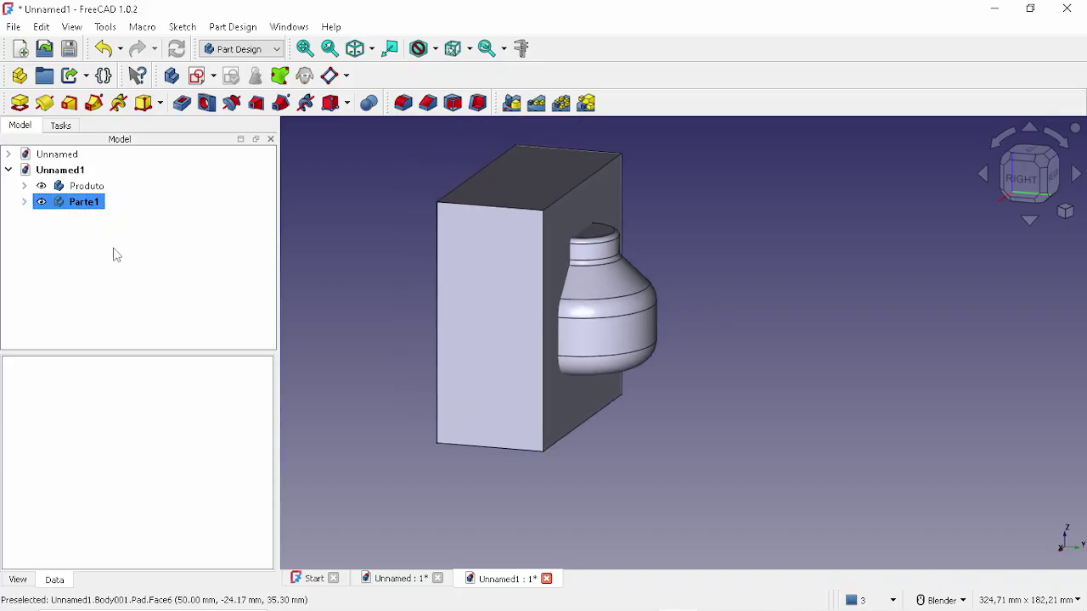
# Duplicate the Parte1 body within the same document, including all of its dependent objects.
pyautogui.click(78, 210)
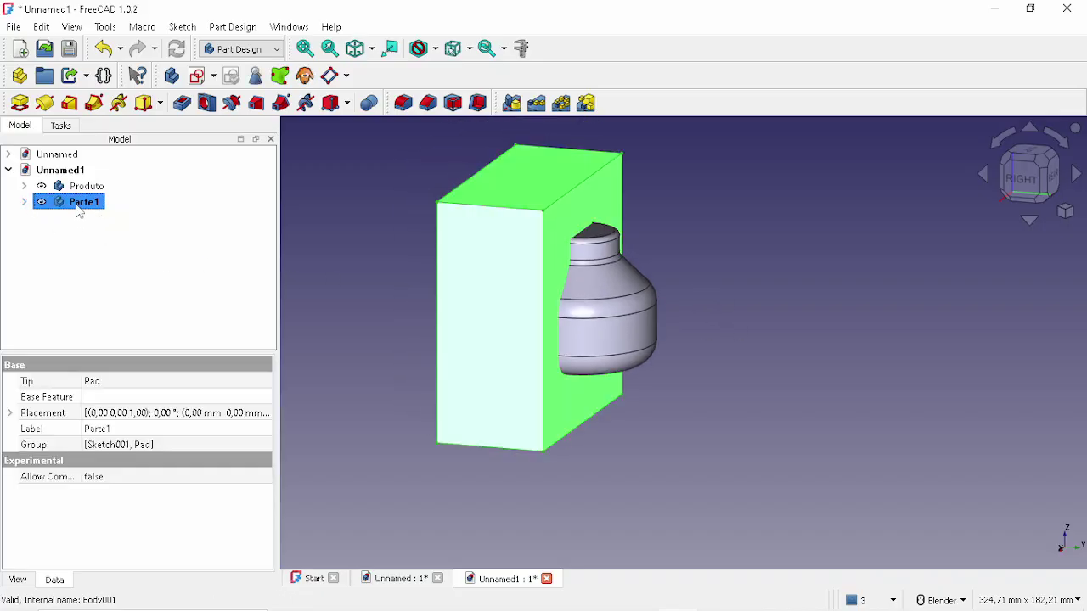
pyautogui.hotkey('ctrl', 'c')
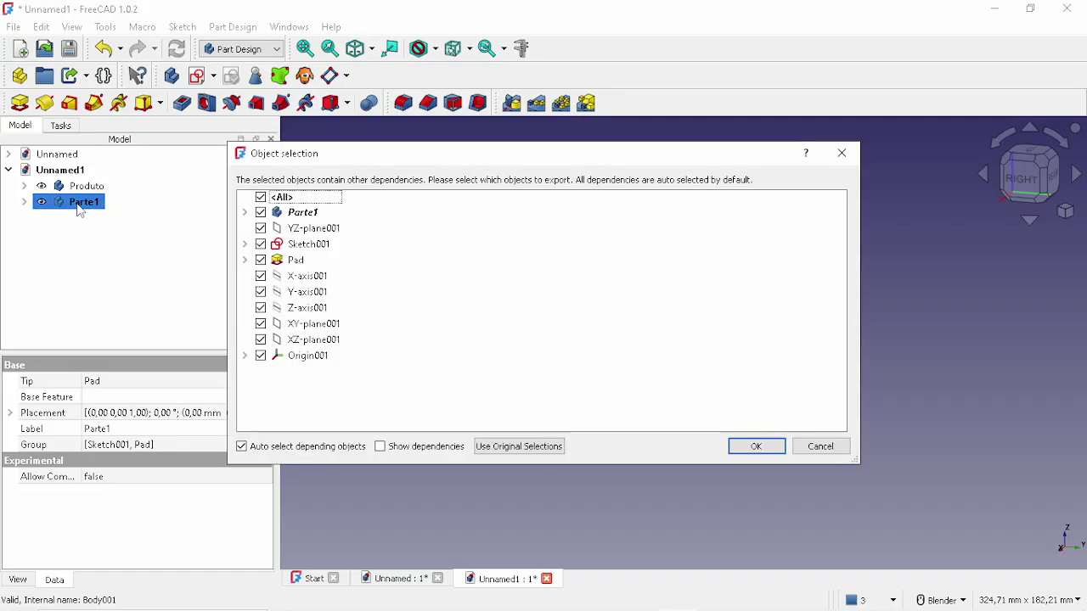
pyautogui.click(767, 447)
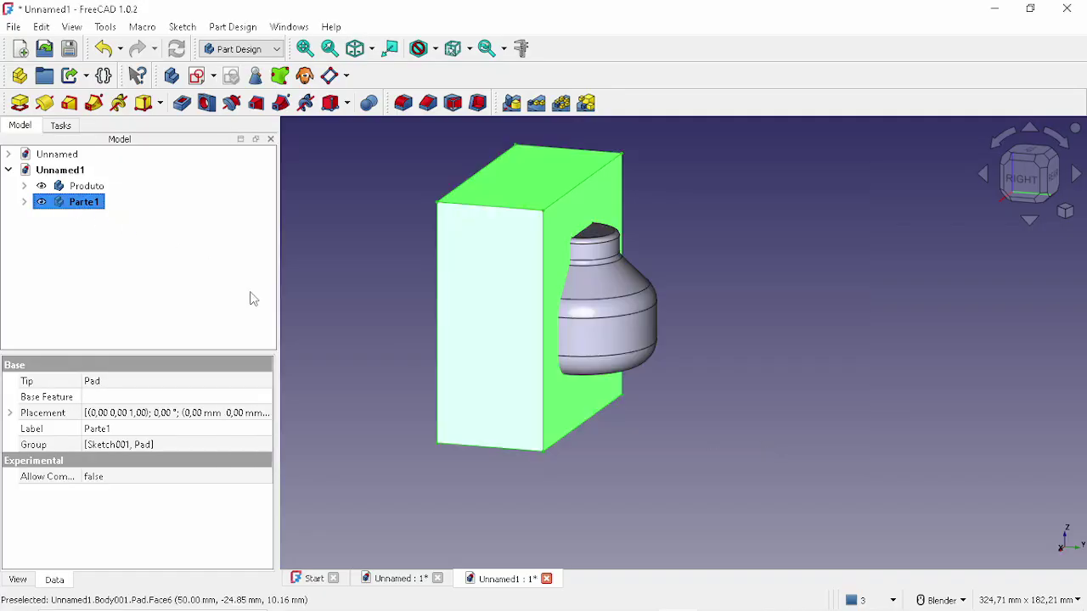
pyautogui.click(71, 242)
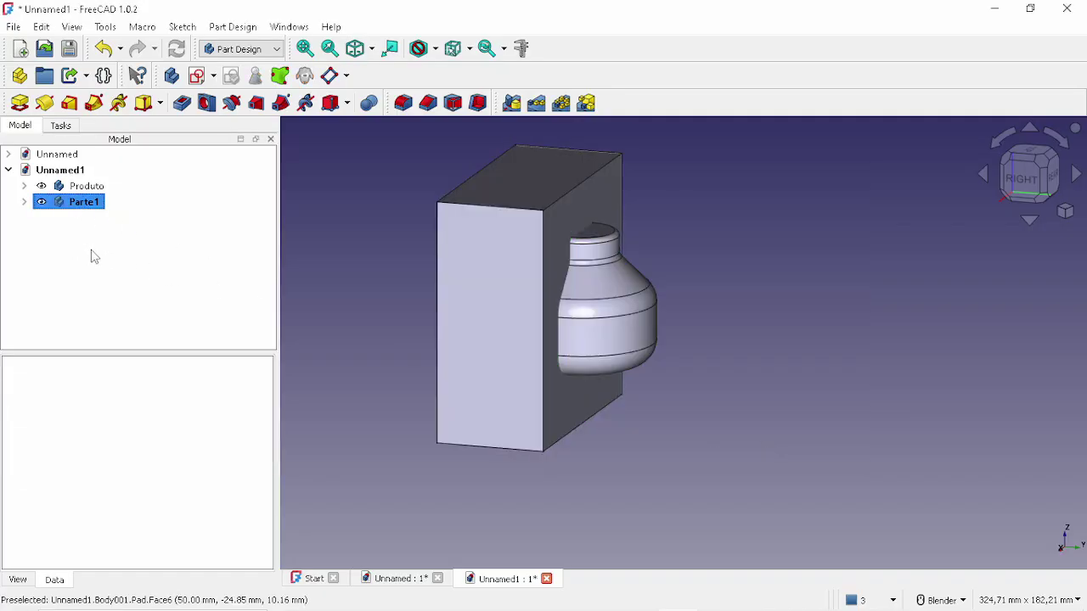
pyautogui.hotkey('ctrl', 'v')
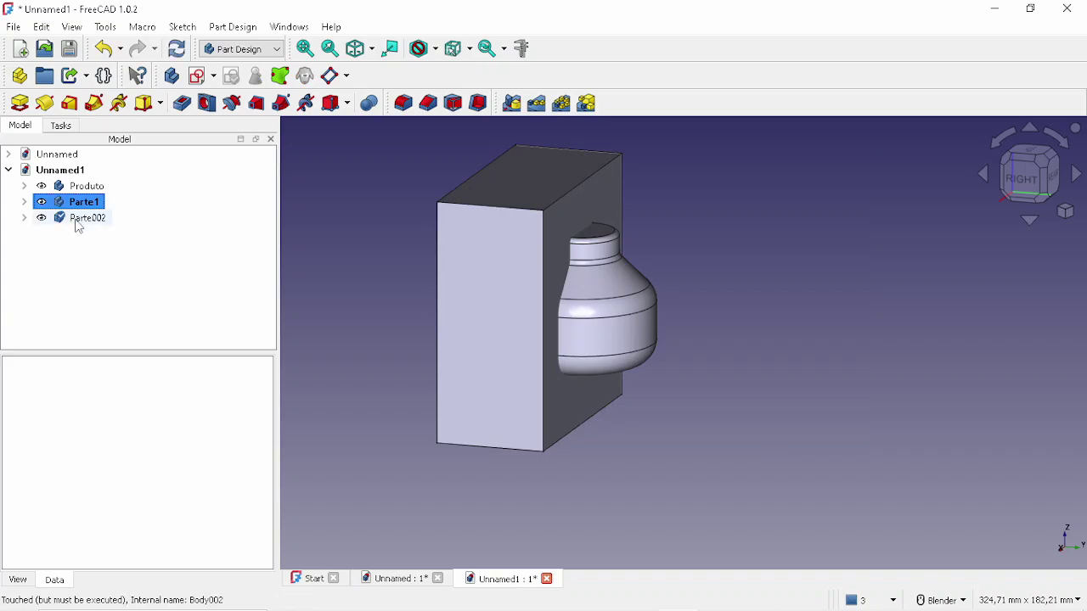
# Rename the copied mould block body as Parte 2.
pyautogui.click(93, 219)
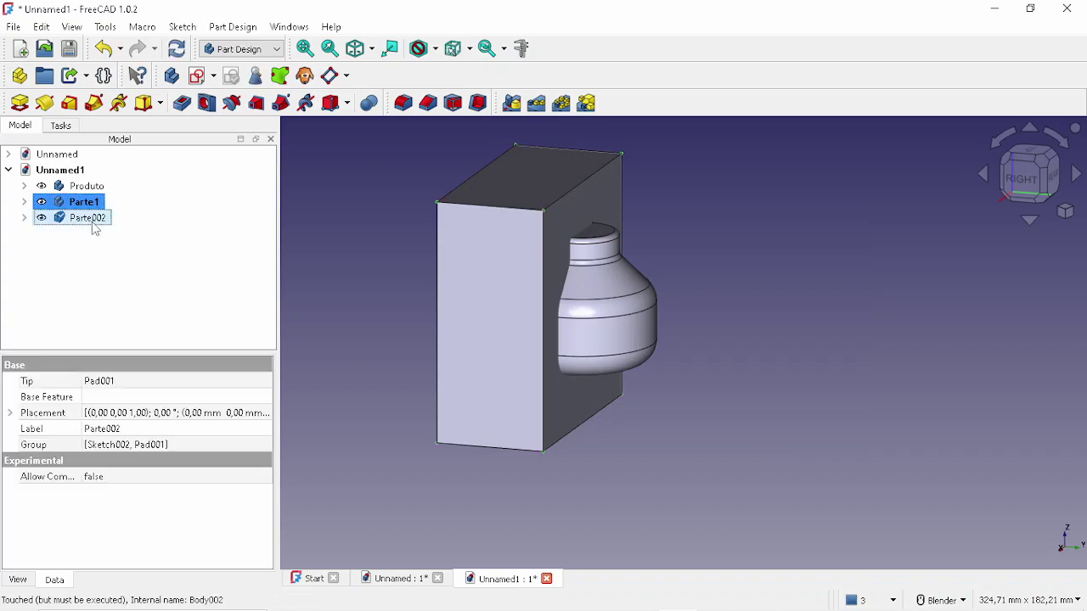
pyautogui.click(94, 219)
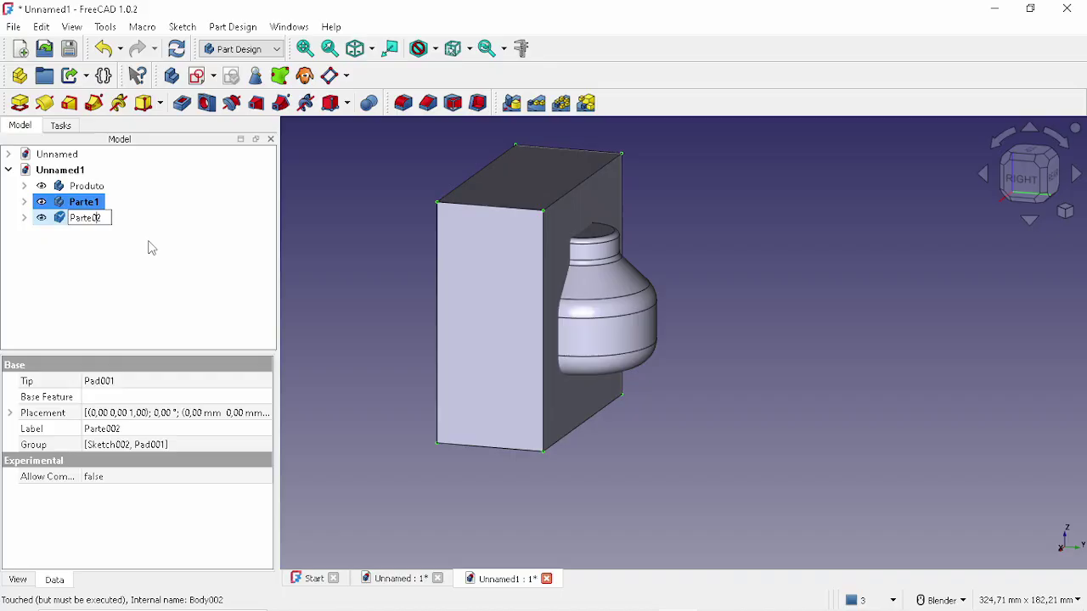
pyautogui.write('Parte2')
pyautogui.press('Return')
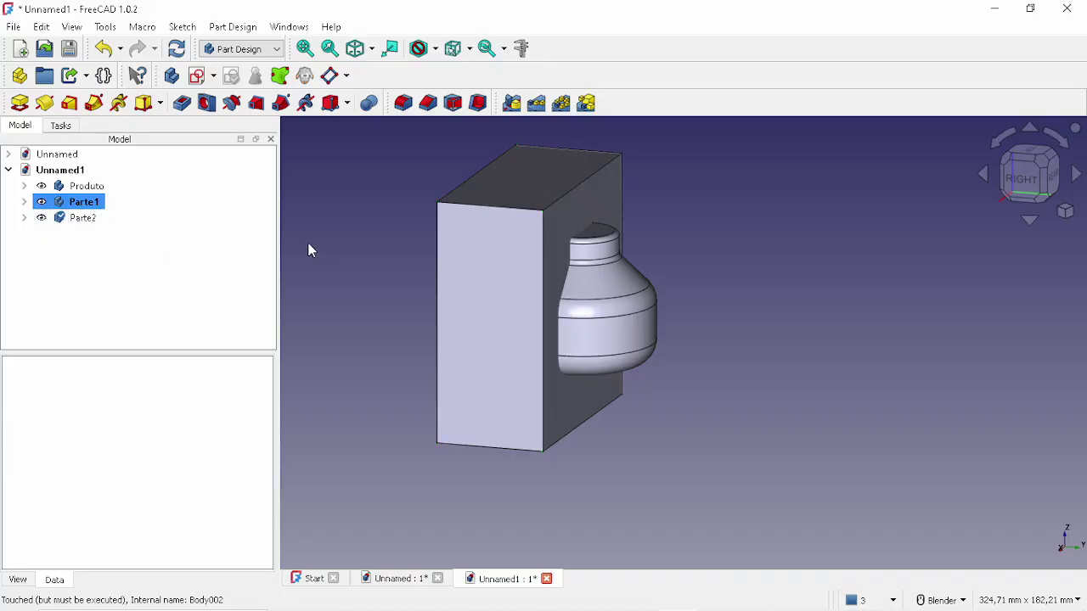
pyautogui.keyDown('ctrl'); pyautogui.click(91, 219); pyautogui.keyUp('ctrl')
pyautogui.click(91, 219)
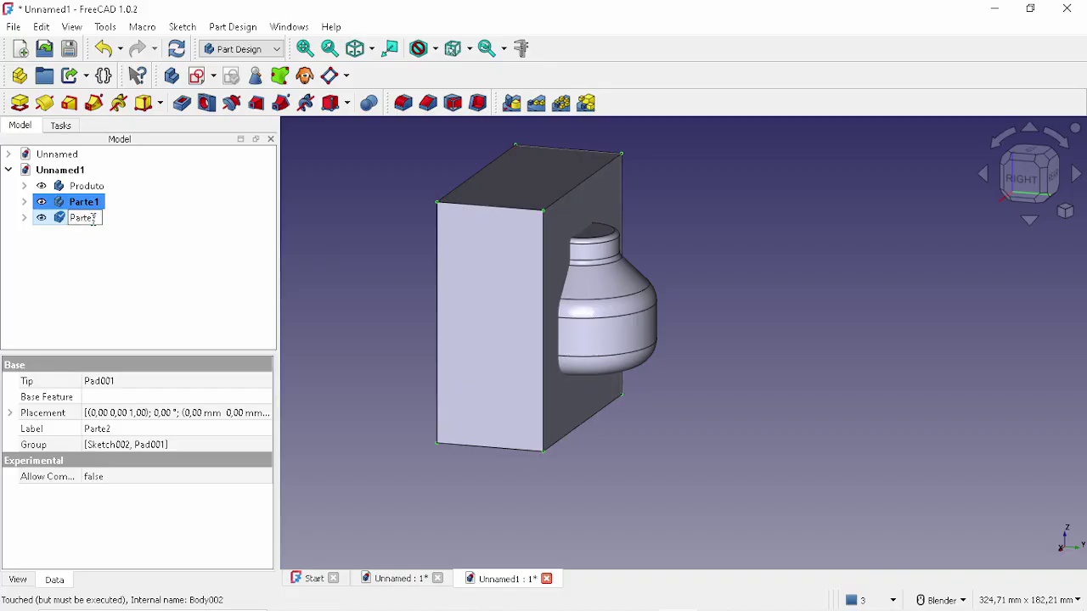
pyautogui.press('Return')
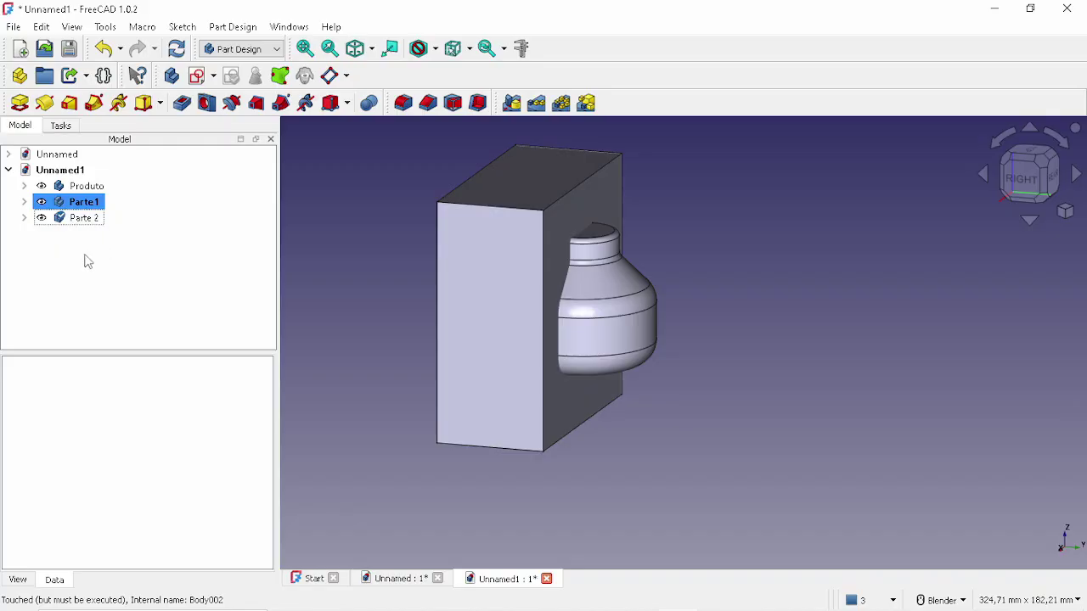
# Make Parte 2 the active body and open its pad's sketch for editing, switching the section view.
pyautogui.doubleClick(81, 219)
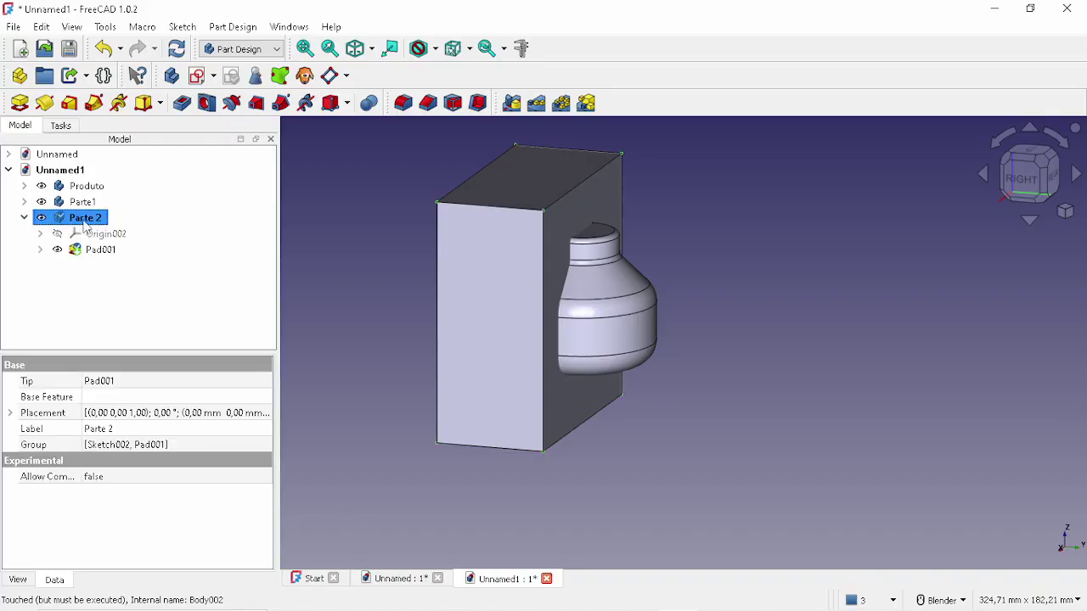
pyautogui.click(308, 245)
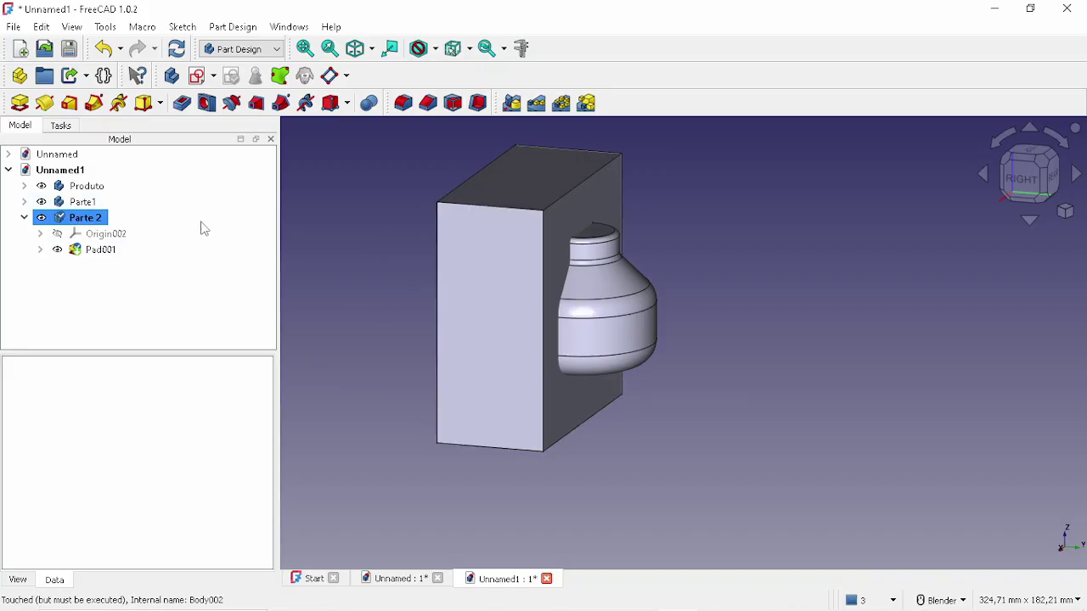
pyautogui.moveTo(385, 230); pyautogui.dragTo(411, 260, button='middle')
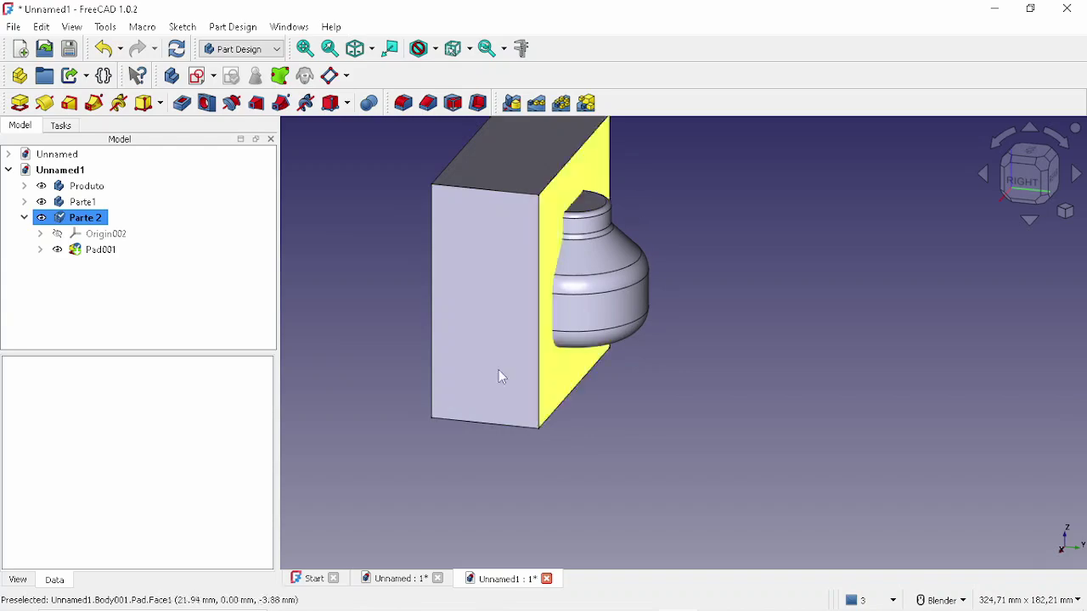
pyautogui.click(23, 218)
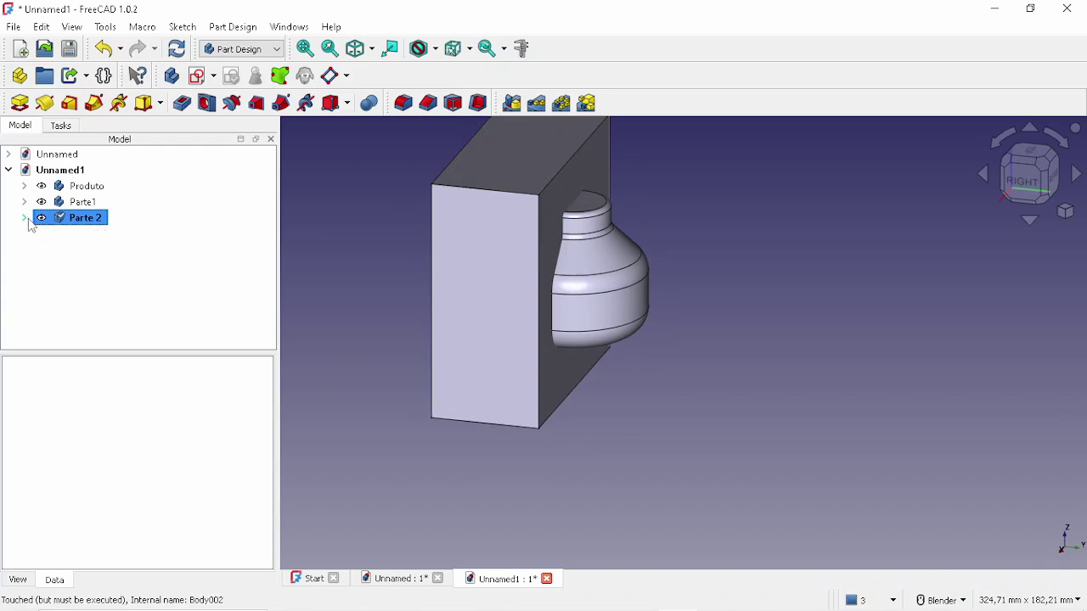
pyautogui.click(23, 218)
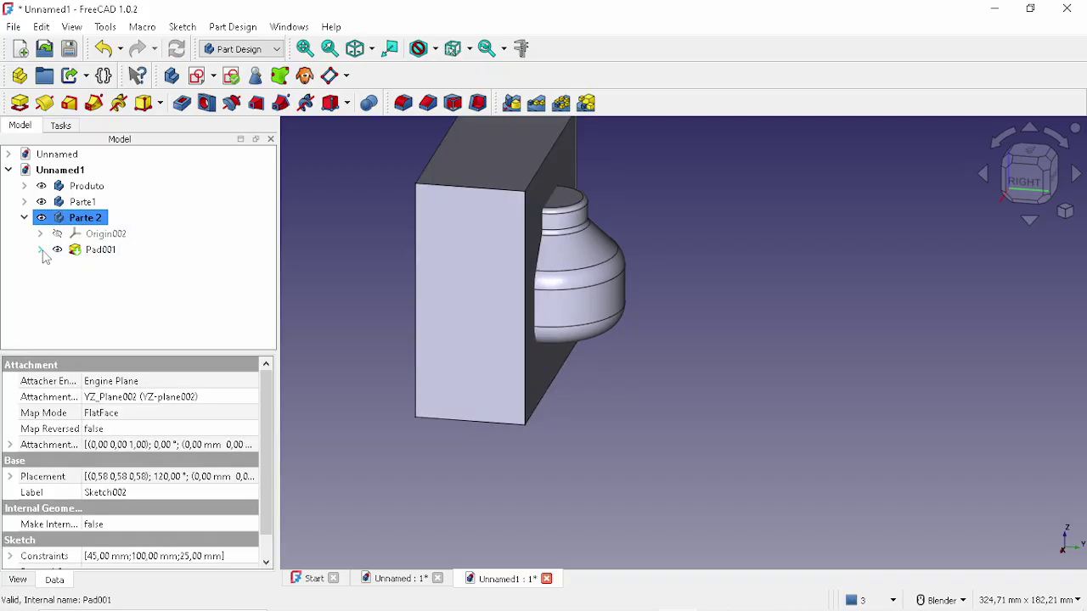
pyautogui.click(39, 249)
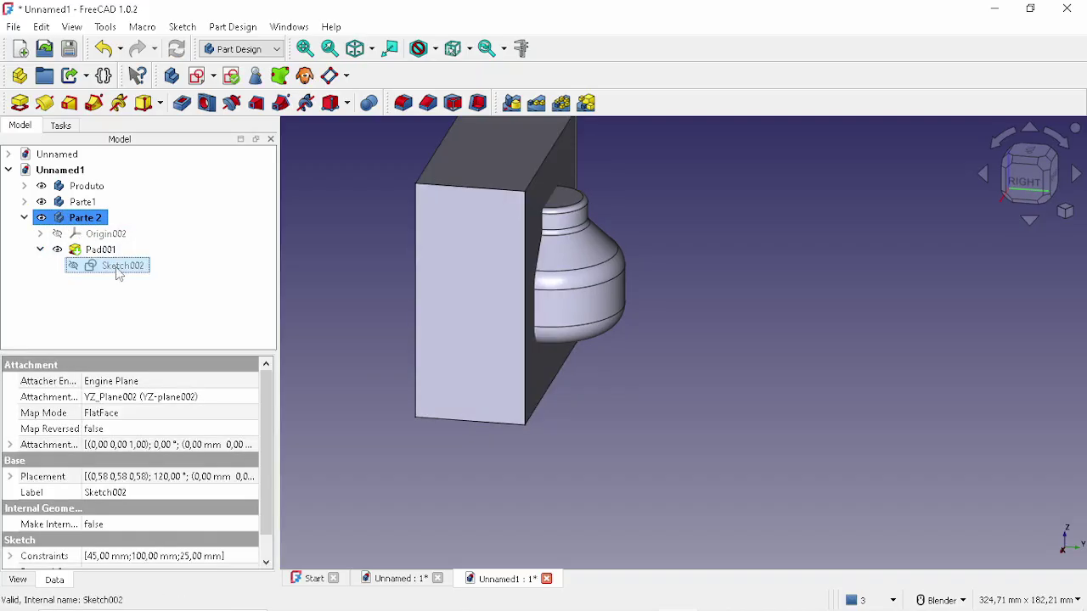
pyautogui.doubleClick(117, 266)
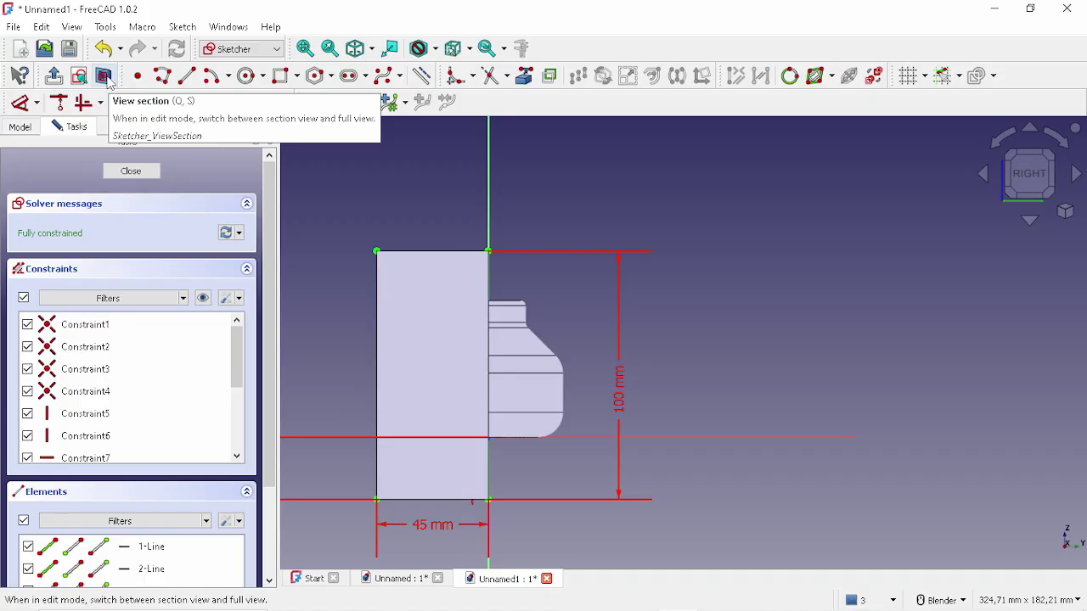
pyautogui.click(105, 77)
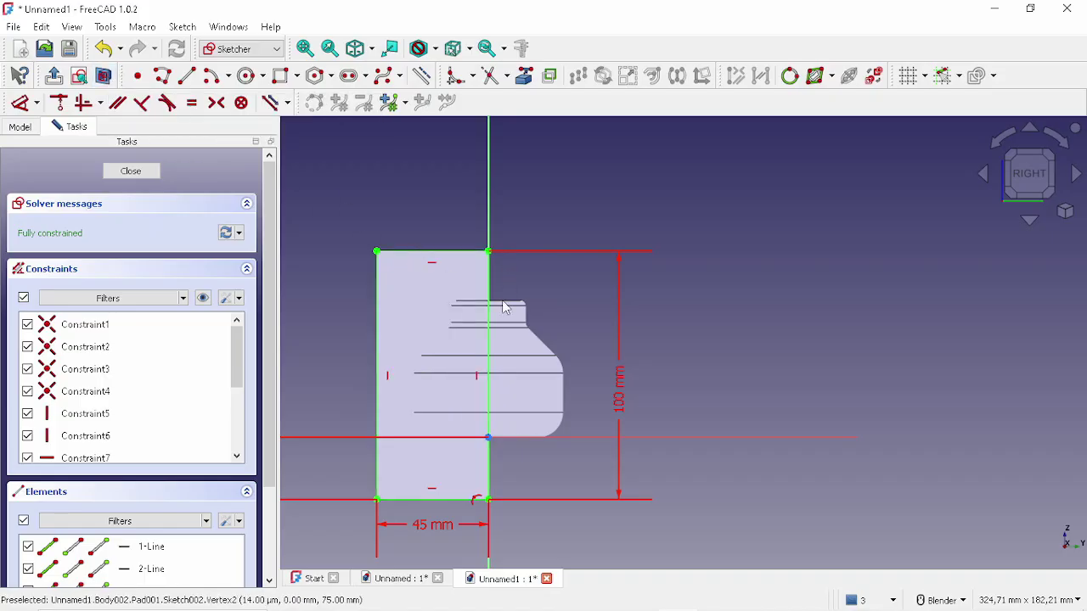
# Try to flip the rectangle to the other side of the vertical axis by setting its width dimension to -45 mm.
pyautogui.scroll(-2, 437, 480)
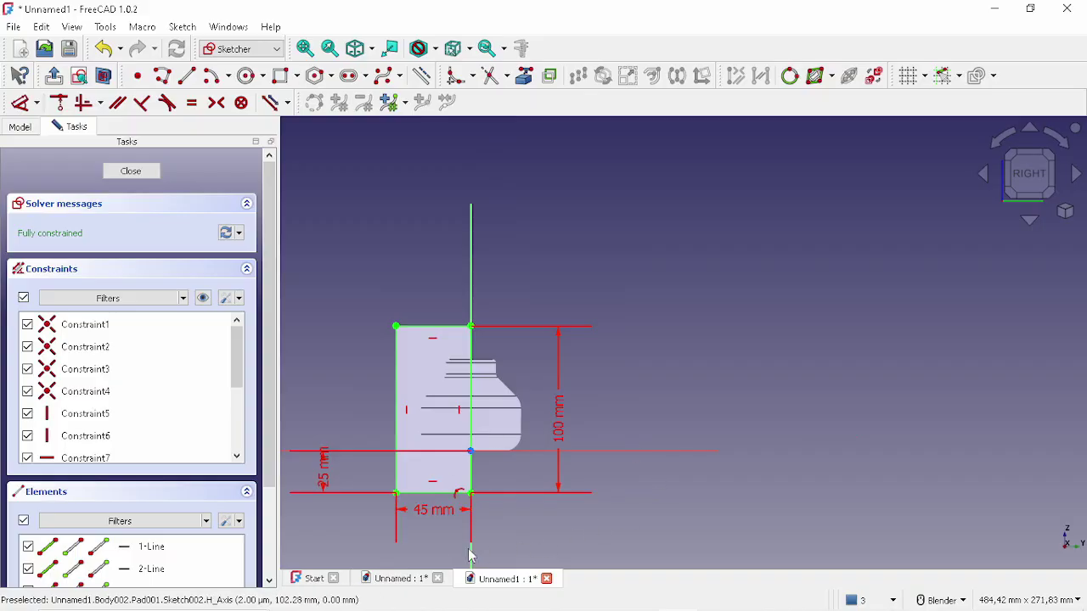
pyautogui.doubleClick(432, 512)
pyautogui.click(548, 514)
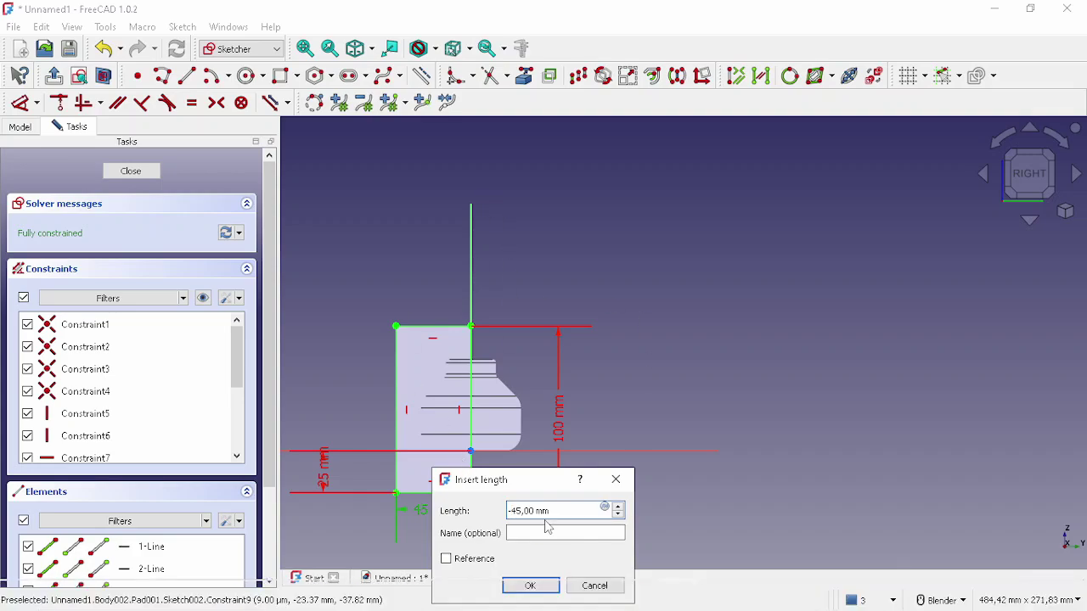
pyautogui.click(544, 584)
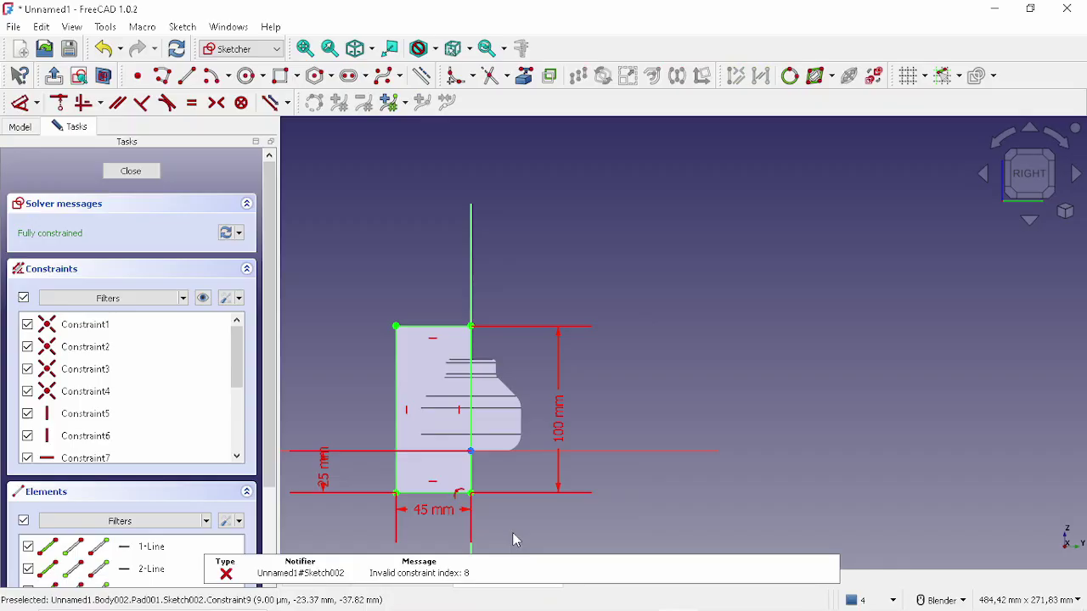
pyautogui.doubleClick(435, 510)
pyautogui.click(596, 585)
# Delete the rectangle's 45 mm width dimension and move its free side across the vertical axis to about 39 mm beyond it, around the bottle's other half.
pyautogui.scroll(2, 451, 536)
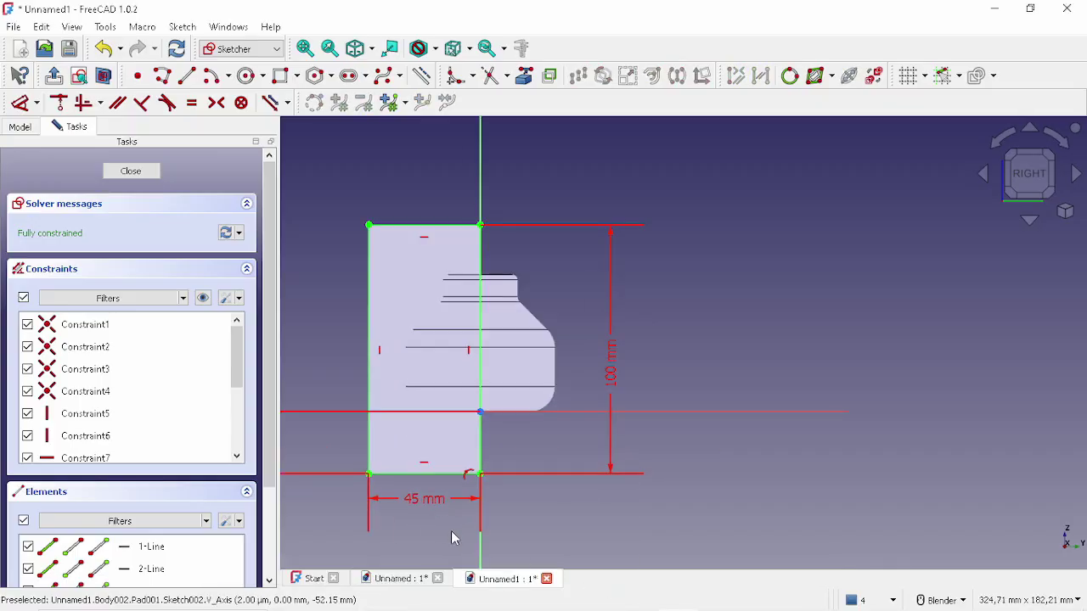
pyautogui.press('Delete')
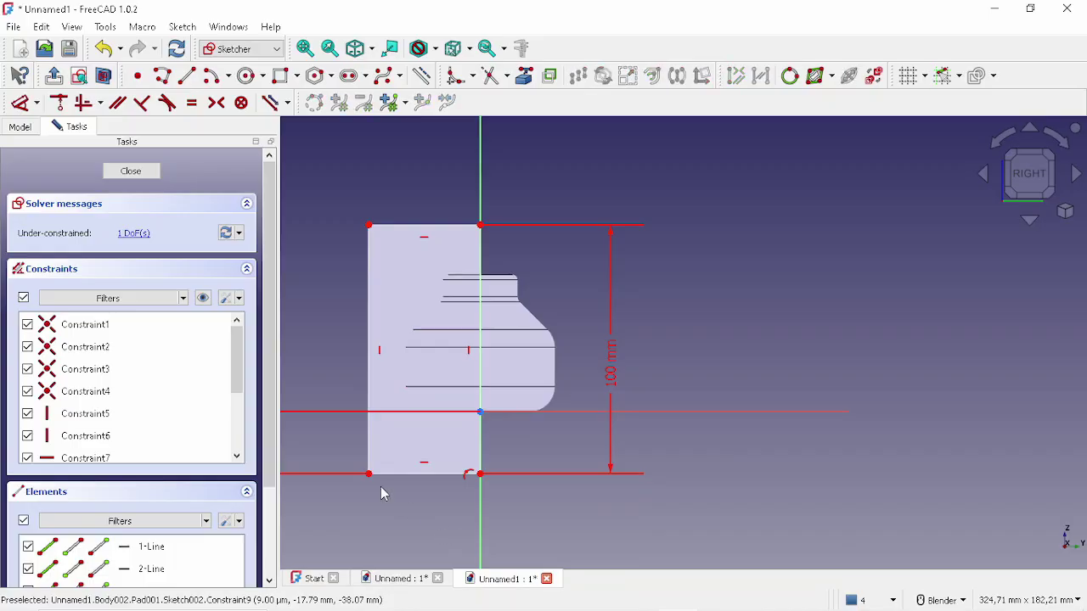
pyautogui.moveTo(368, 481); pyautogui.dragTo(577, 473)
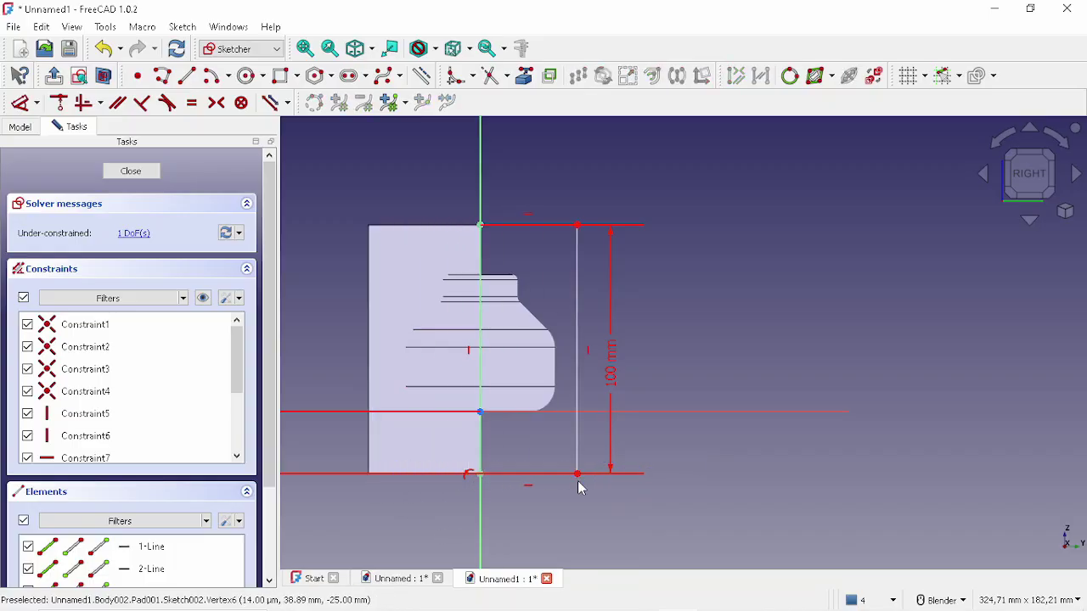
# Dimension the rectangle's lower edge to 45 mm and close the sketch to update the second mould block.
pyautogui.click(21, 103)
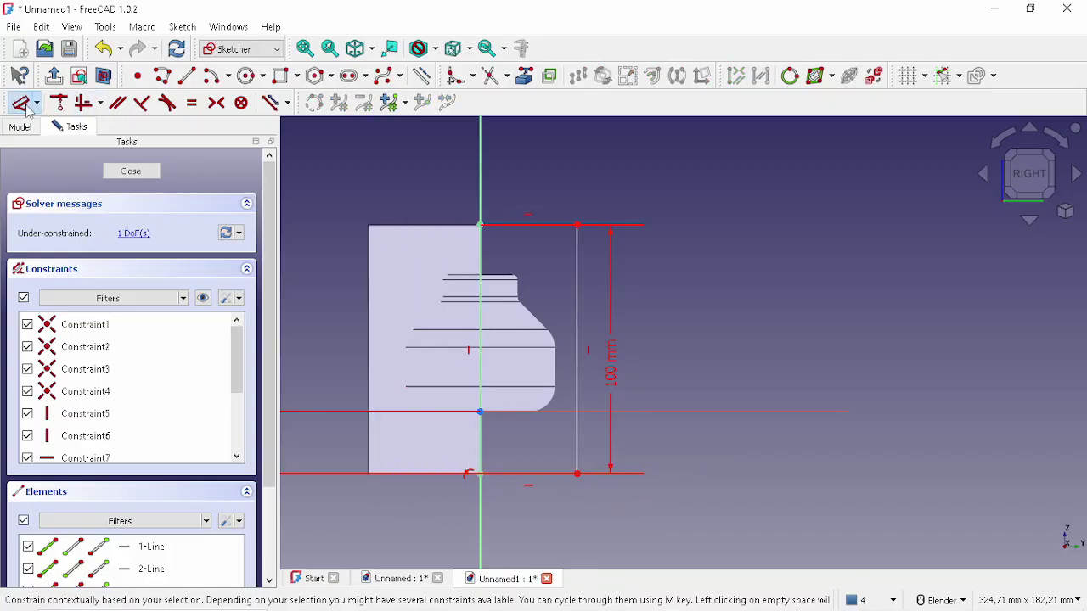
pyautogui.click(550, 471)
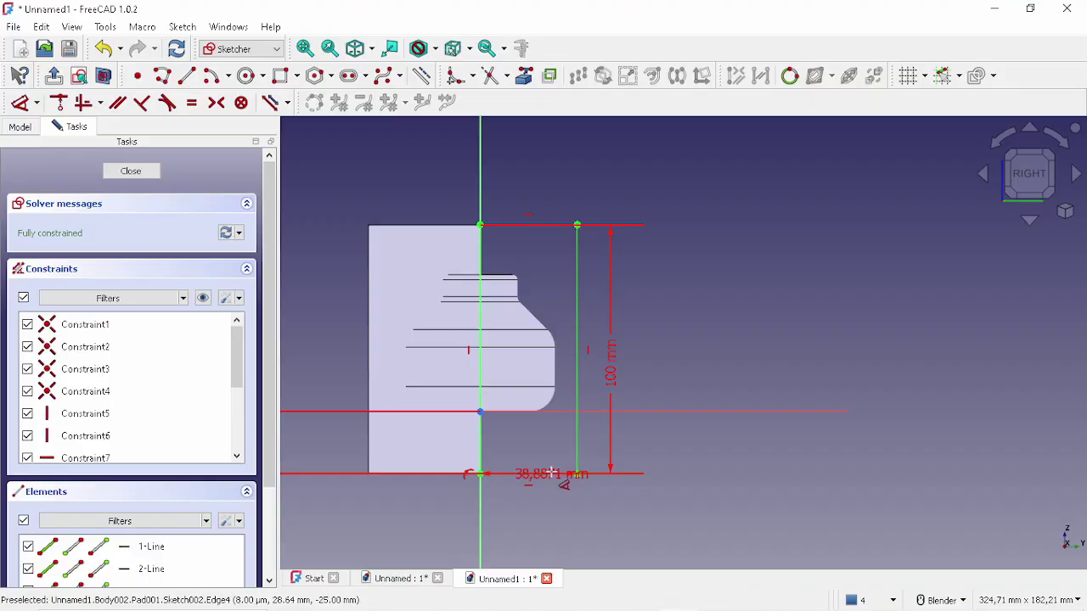
pyautogui.click(548, 513)
pyautogui.write('45')
pyautogui.press('Return')
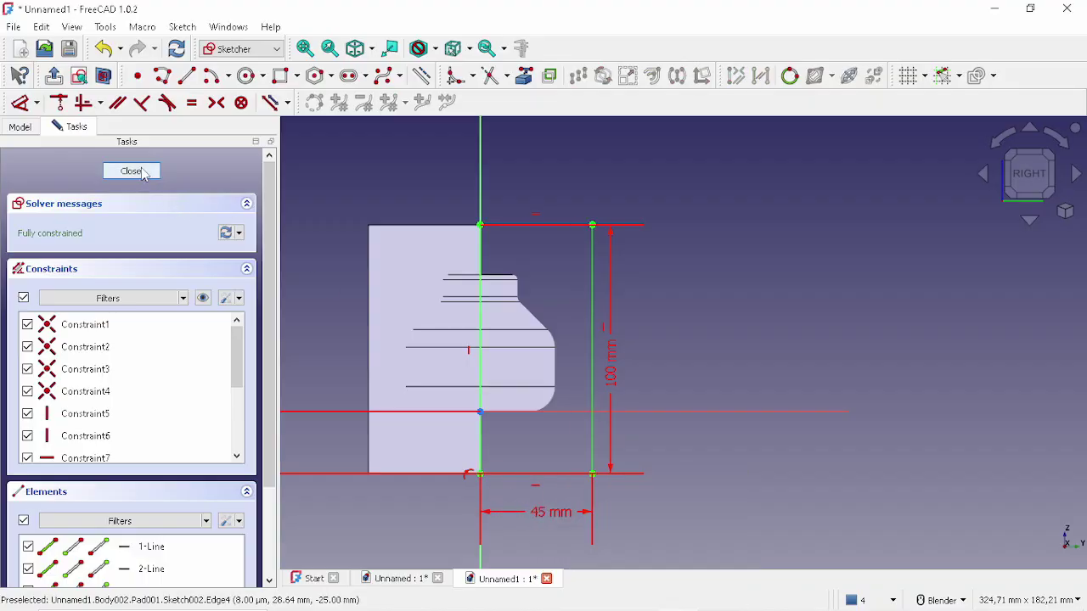
pyautogui.click(131, 171)
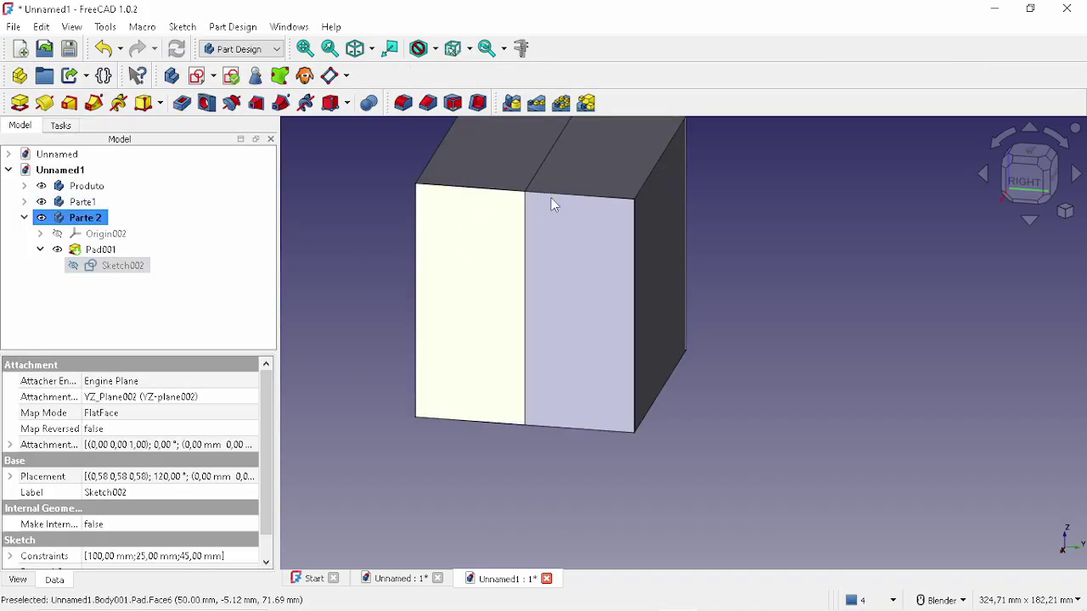
pyautogui.scroll(-5, 552, 382)
pyautogui.scroll(3, 691, 276)
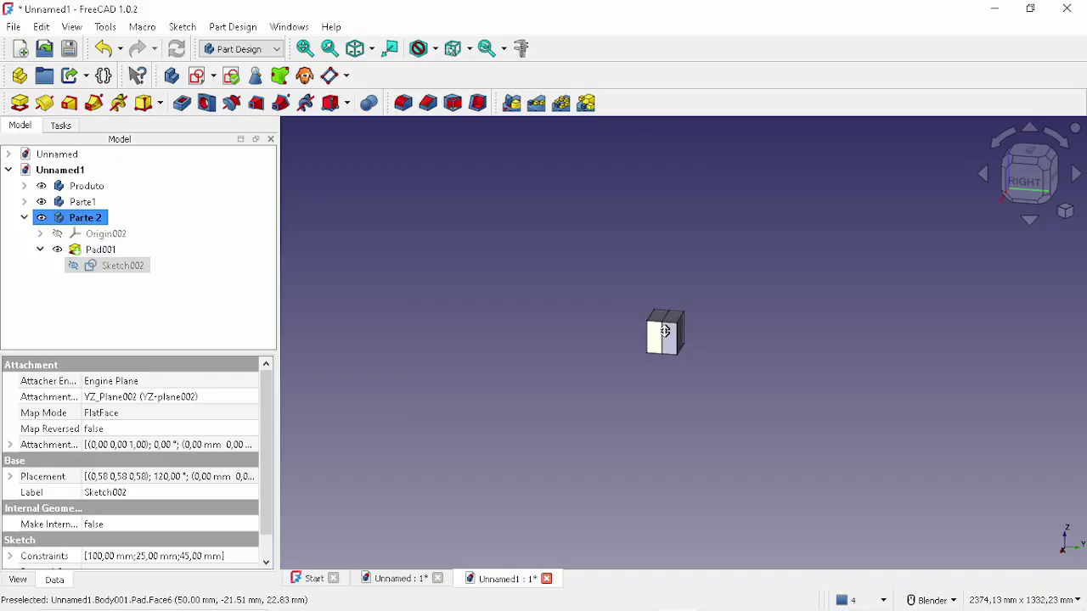
# Hide the pad of the second mould block to expose the bottle against the first block.
pyautogui.scroll(3, 691, 277)
pyautogui.keyDown('shift'); pyautogui.moveTo(625, 252); pyautogui.dragTo(640, 308, button='middle'); pyautogui.keyUp('shift')
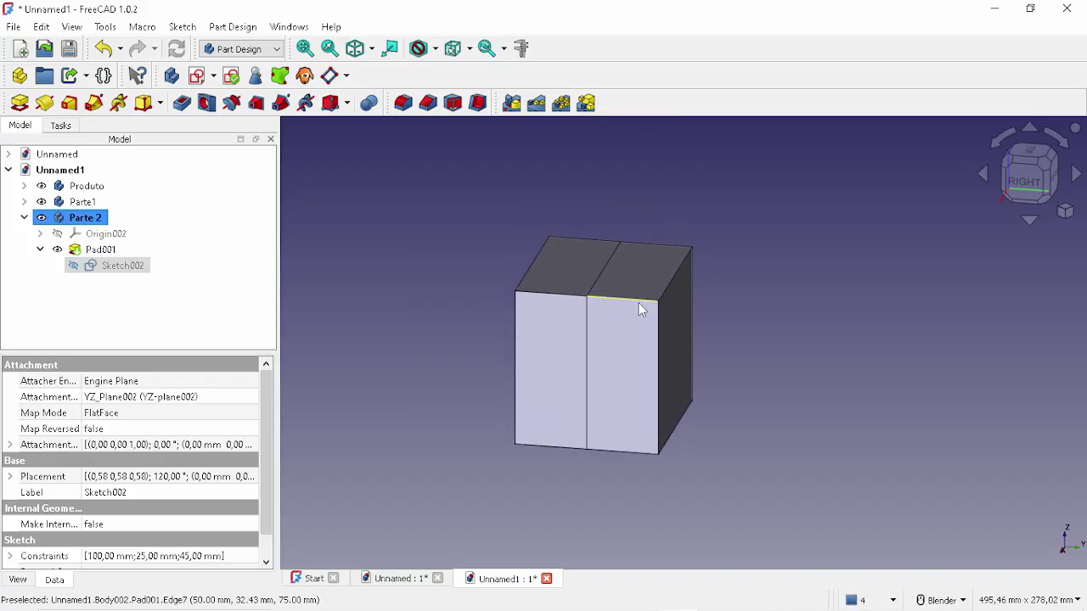
pyautogui.moveTo(645, 364); pyautogui.dragTo(616, 264, button='middle')
pyautogui.moveTo(595, 390); pyautogui.dragTo(610, 424, button='middle')
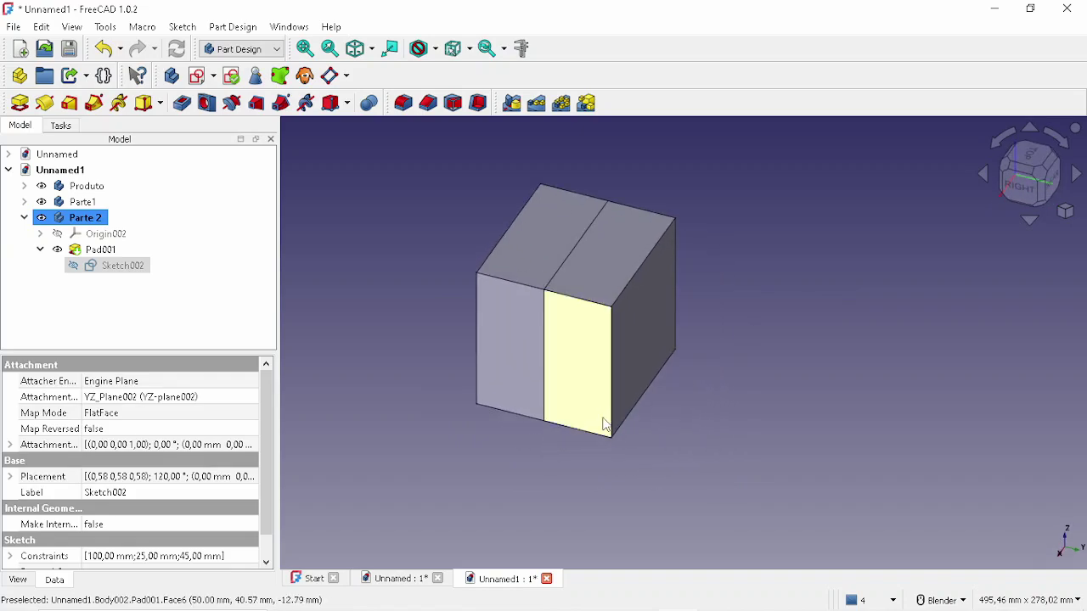
pyautogui.click(595, 367)
pyautogui.press('space')
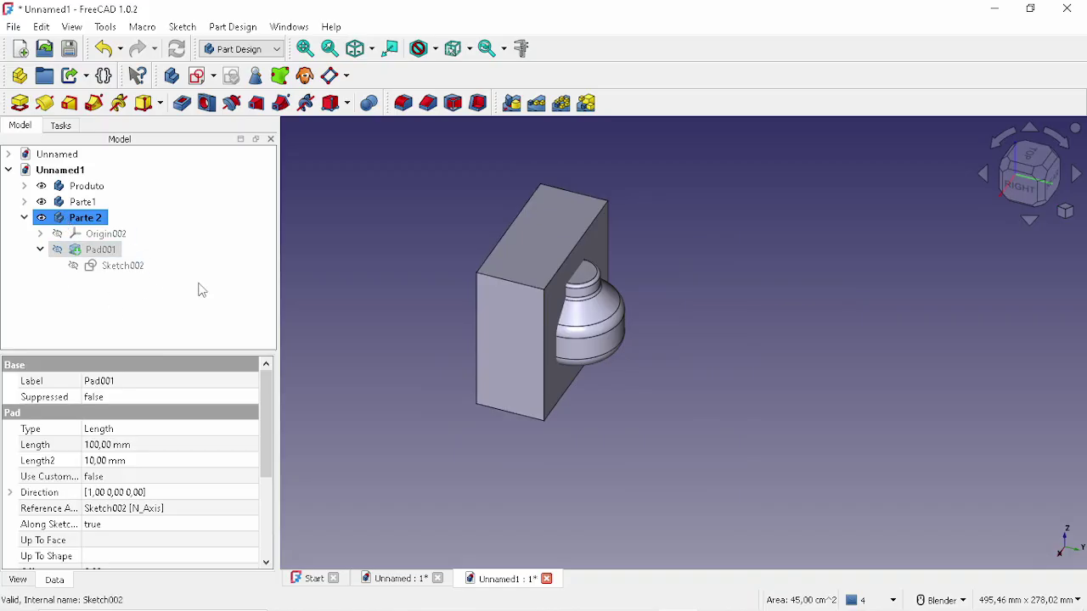
# Hide the bottle to check the first mould block's inner face, and show the bottle again.
pyautogui.scroll(3, 606, 349)
pyautogui.moveTo(595, 347); pyautogui.dragTo(782, 315, button='middle')
pyautogui.click(783, 308)
pyautogui.click(599, 294)
pyautogui.press('space')
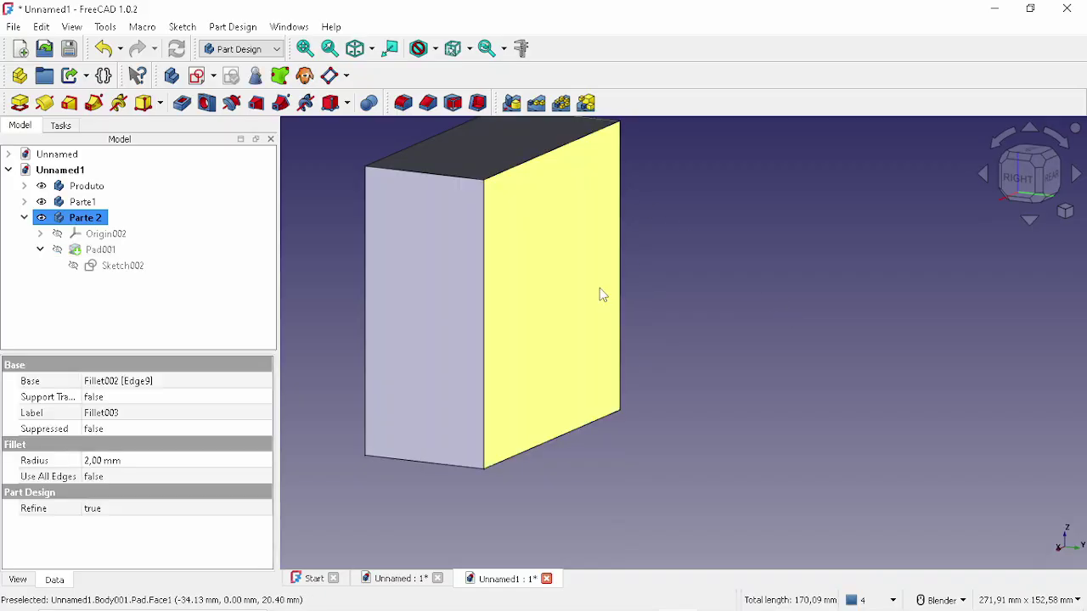
pyautogui.press('space')
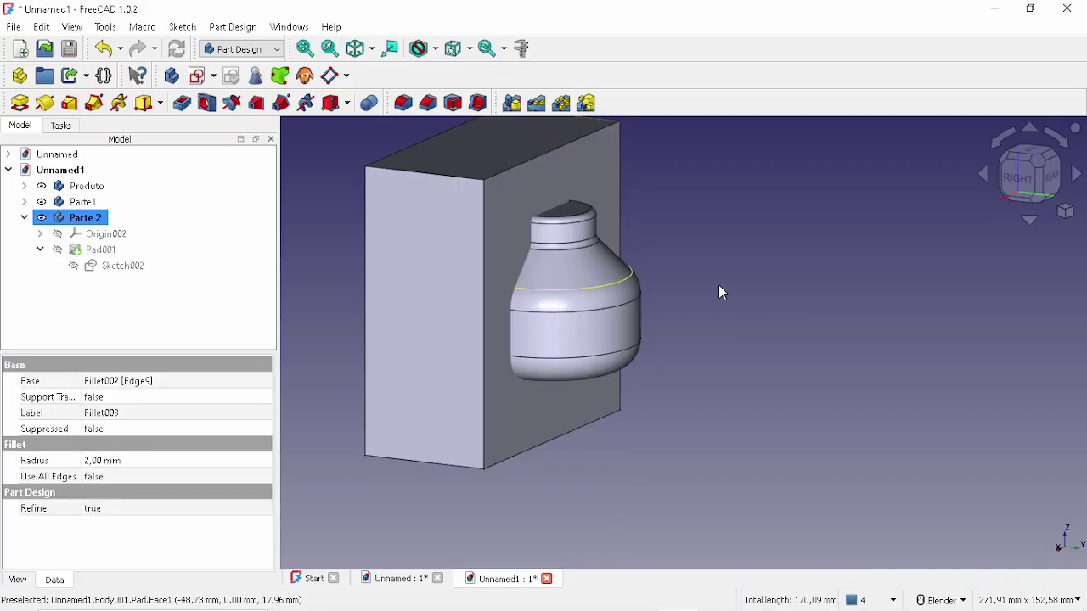
pyautogui.click(732, 382)
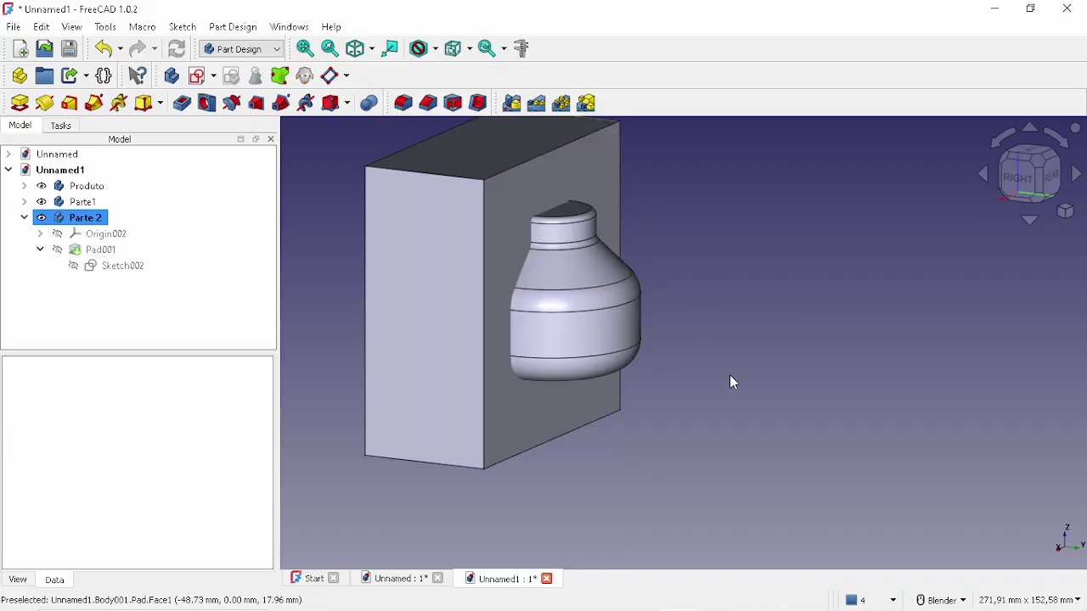
# Make Parte 2's pad visible again and hide the whole Parte 2 body instead.
pyautogui.click(24, 218)
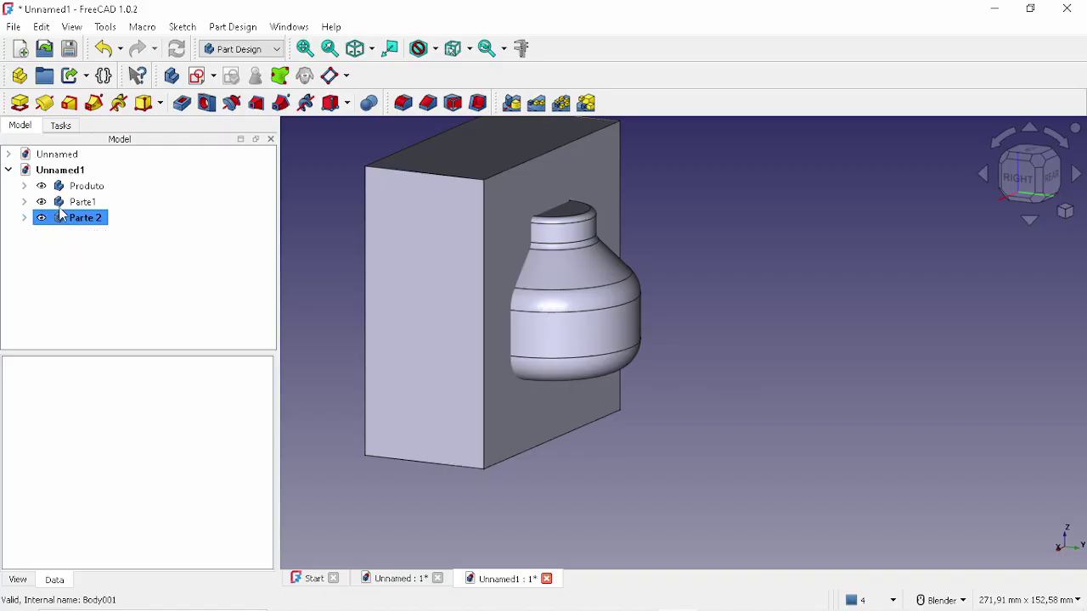
pyautogui.click(25, 218)
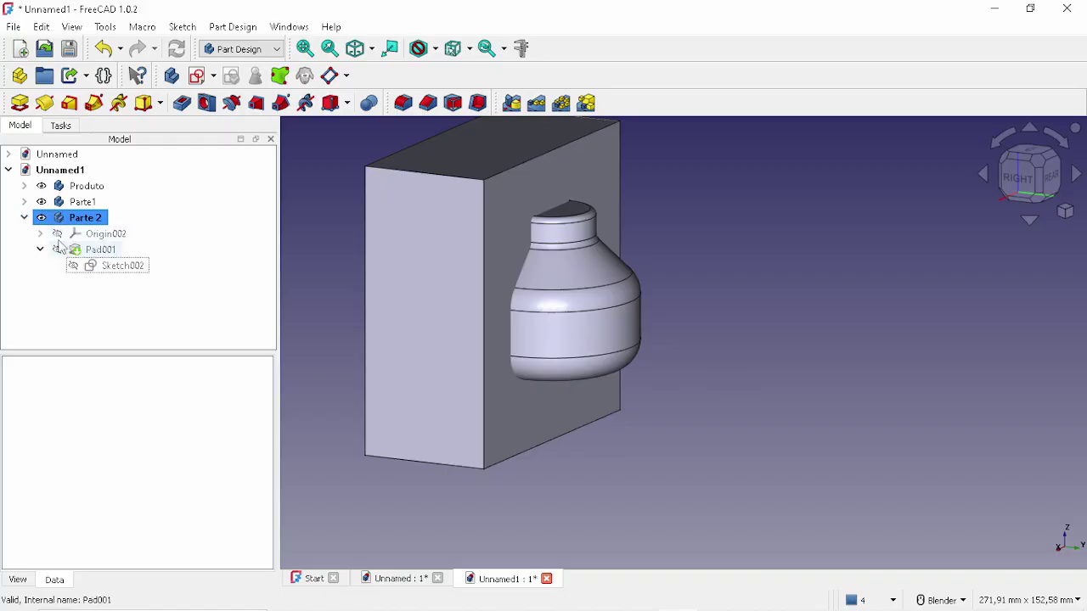
pyautogui.click(57, 250)
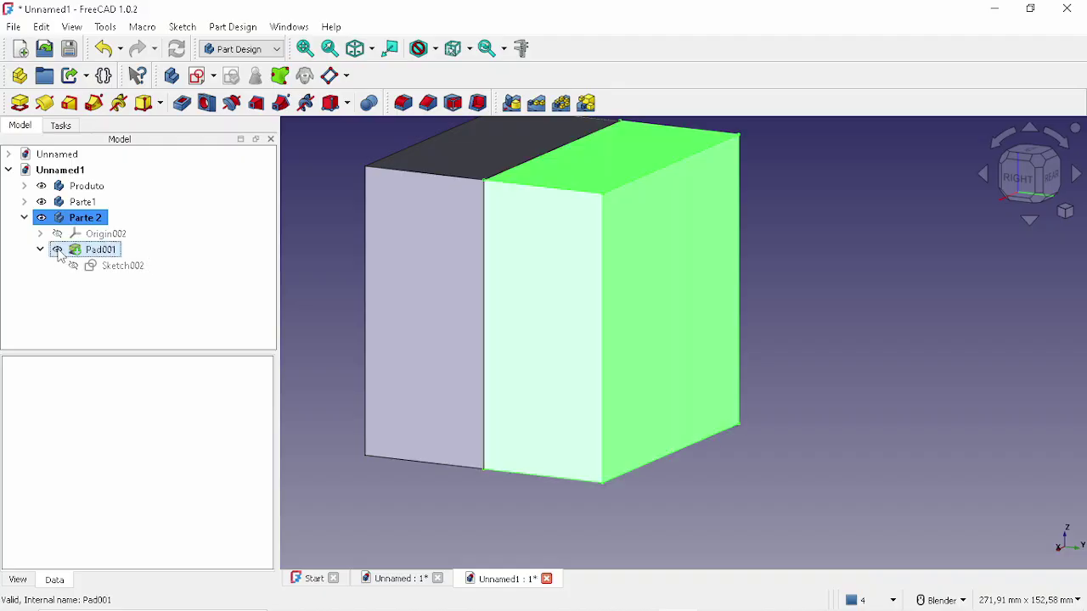
pyautogui.click(41, 218)
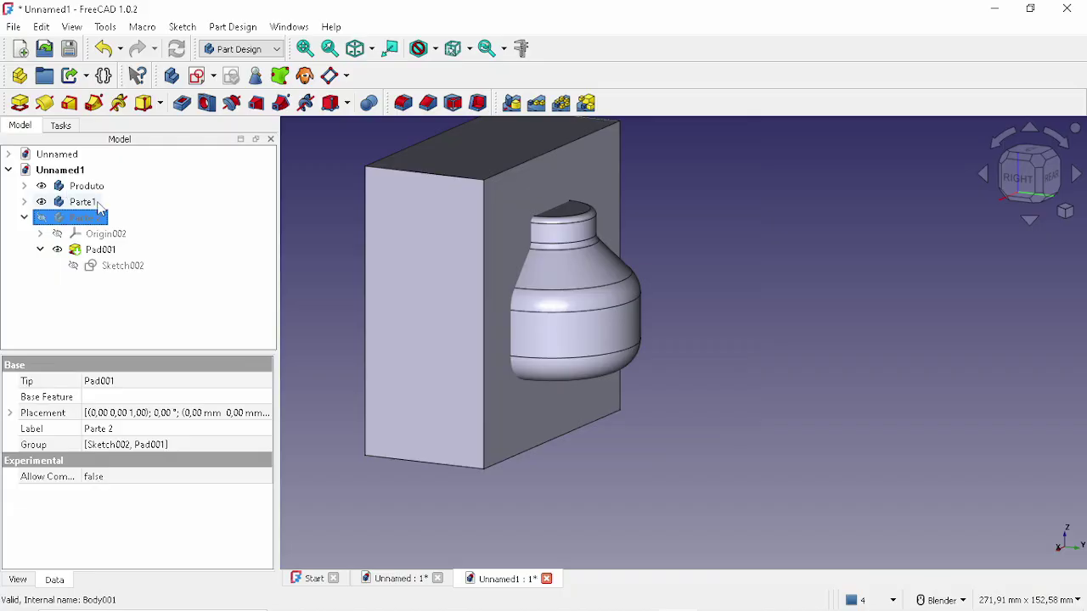
pyautogui.click(27, 218)
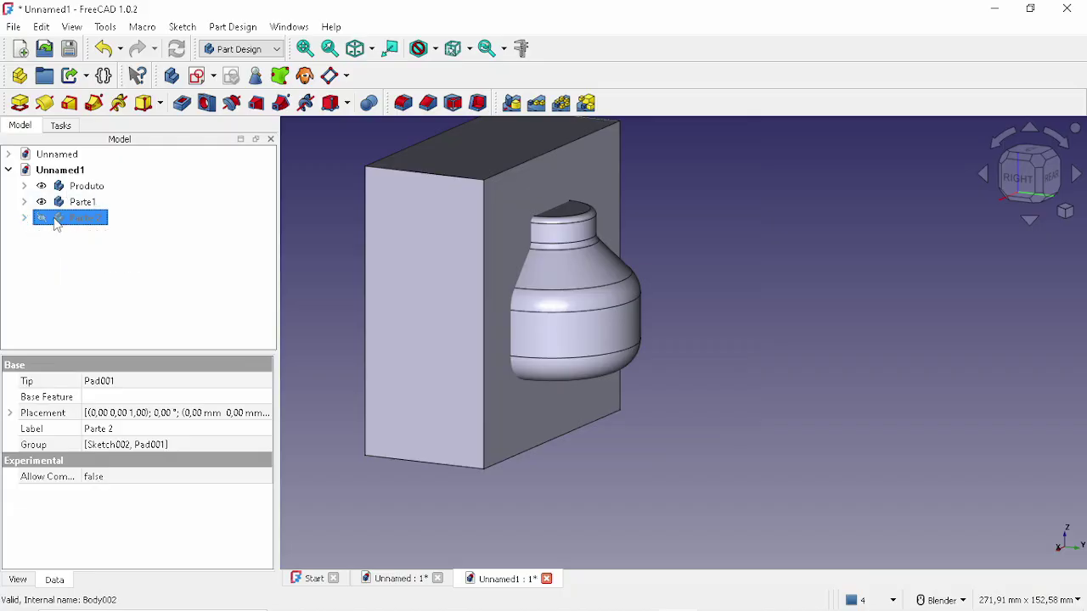
# Switch to the Part workbench and cut the Produto body out of Parte1.
pyautogui.click(239, 48)
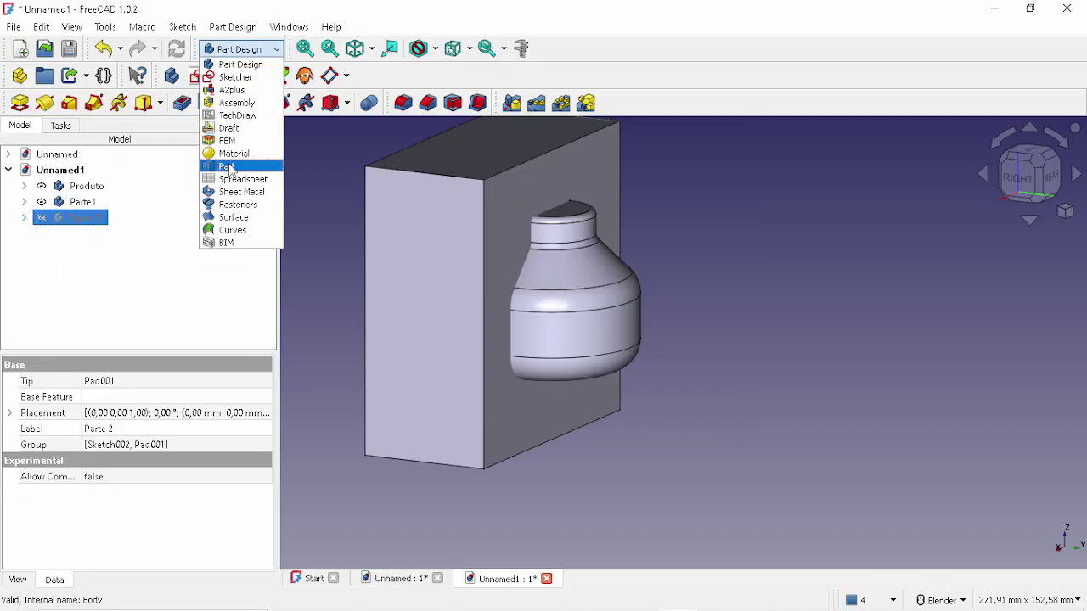
pyautogui.click(231, 166)
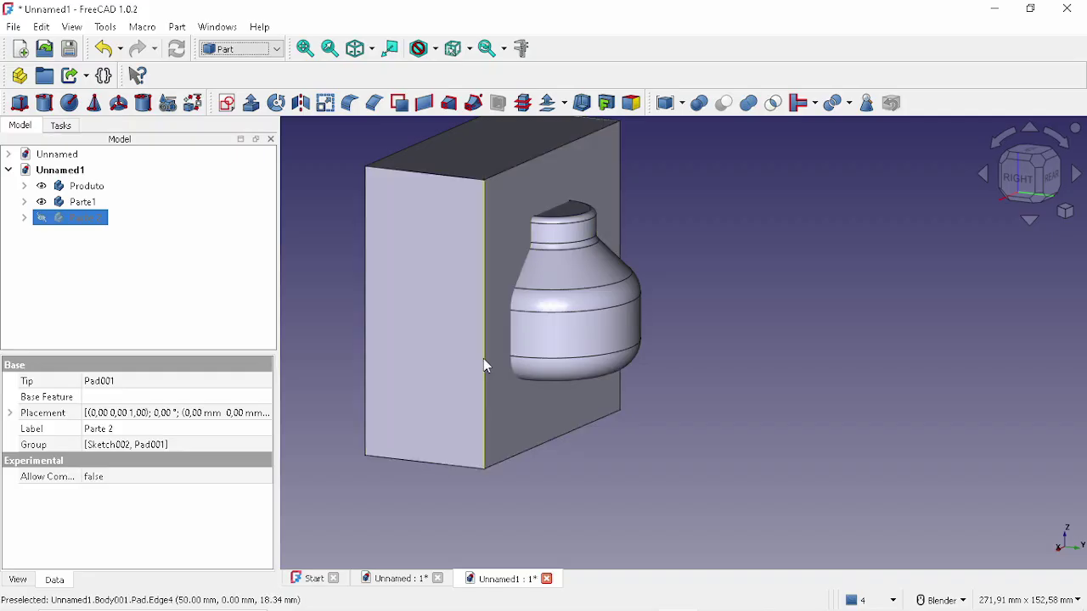
pyautogui.keyDown('ctrl'); pyautogui.click(82, 202); pyautogui.keyUp('ctrl')
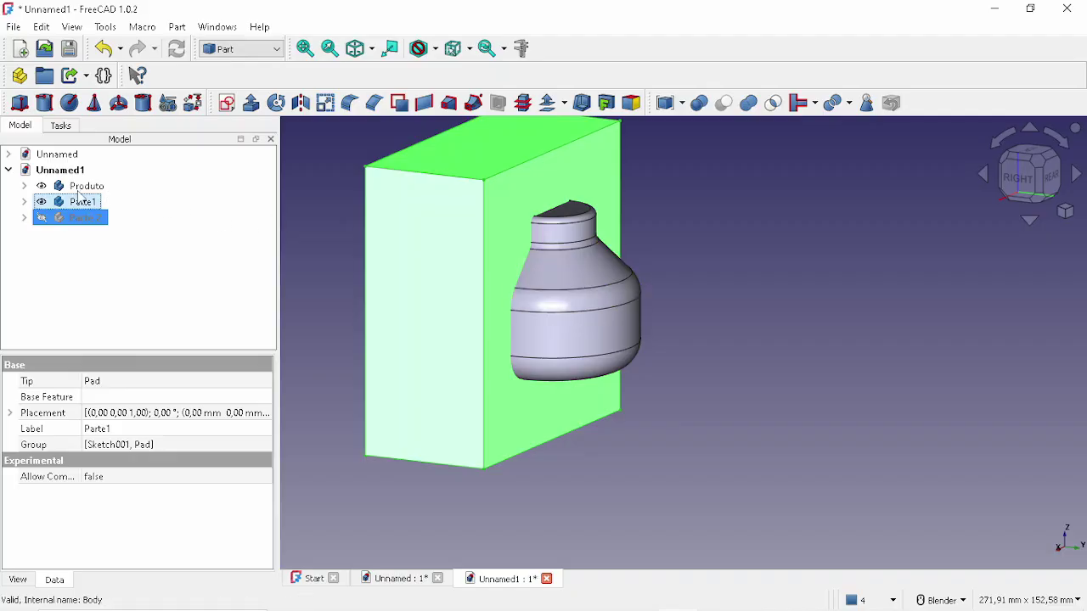
pyautogui.keyDown('ctrl'); pyautogui.click(84, 187); pyautogui.keyUp('ctrl')
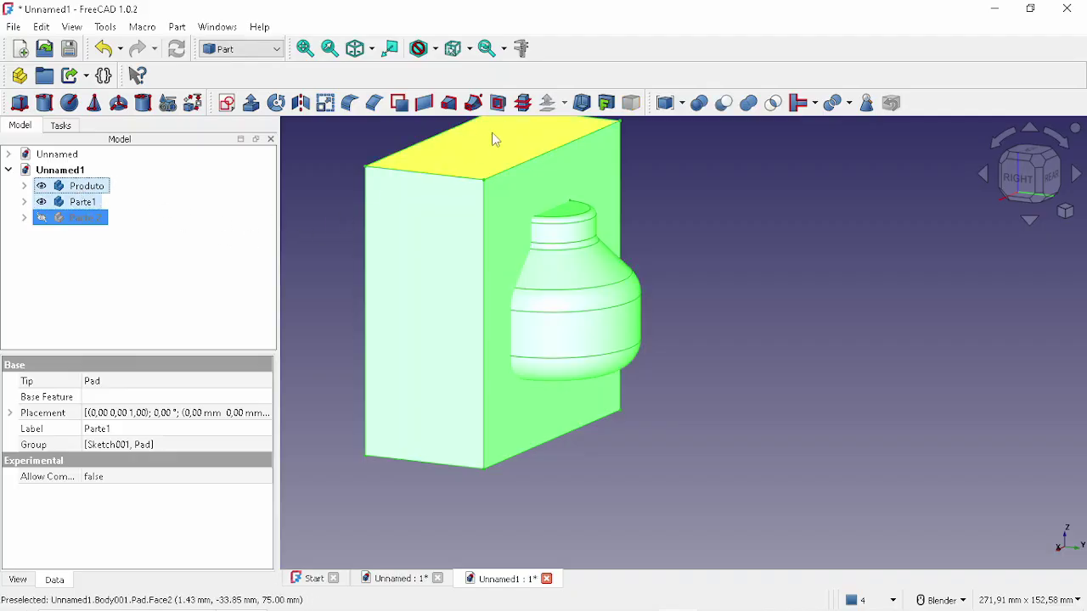
pyautogui.click(724, 104)
# Examine the bottle cavity in the first mould block from several angles.
pyautogui.moveTo(655, 369); pyautogui.dragTo(660, 302, button='middle')
pyautogui.scroll(-1, 618, 364)
pyautogui.scroll(3, 648, 346)
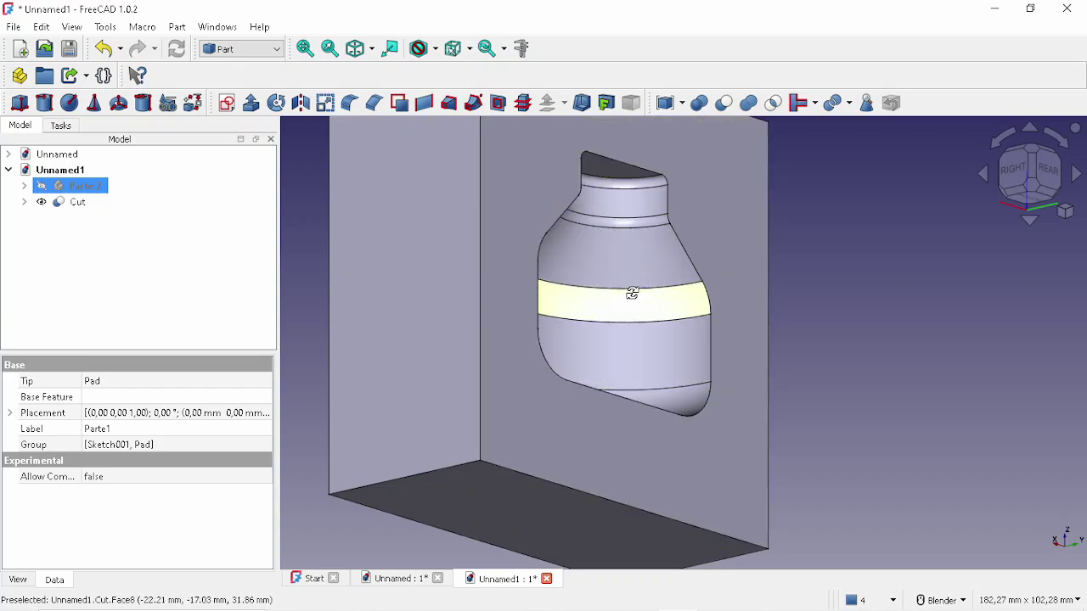
pyautogui.moveTo(631, 294); pyautogui.dragTo(635, 328, button='middle')
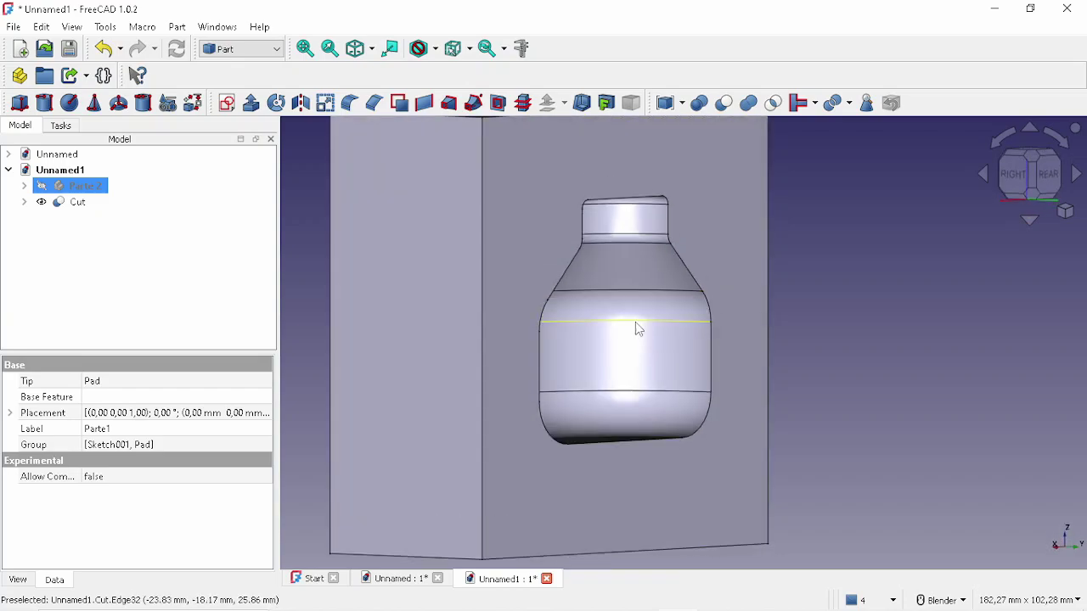
pyautogui.scroll(-5, 631, 274)
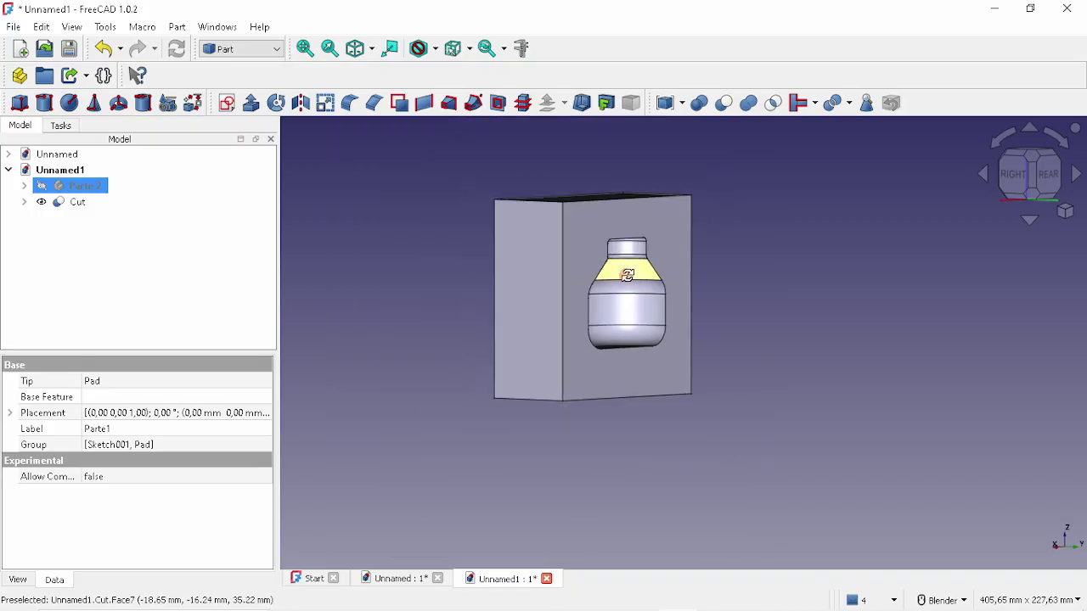
pyautogui.moveTo(626, 271); pyautogui.dragTo(740, 287, button='middle')
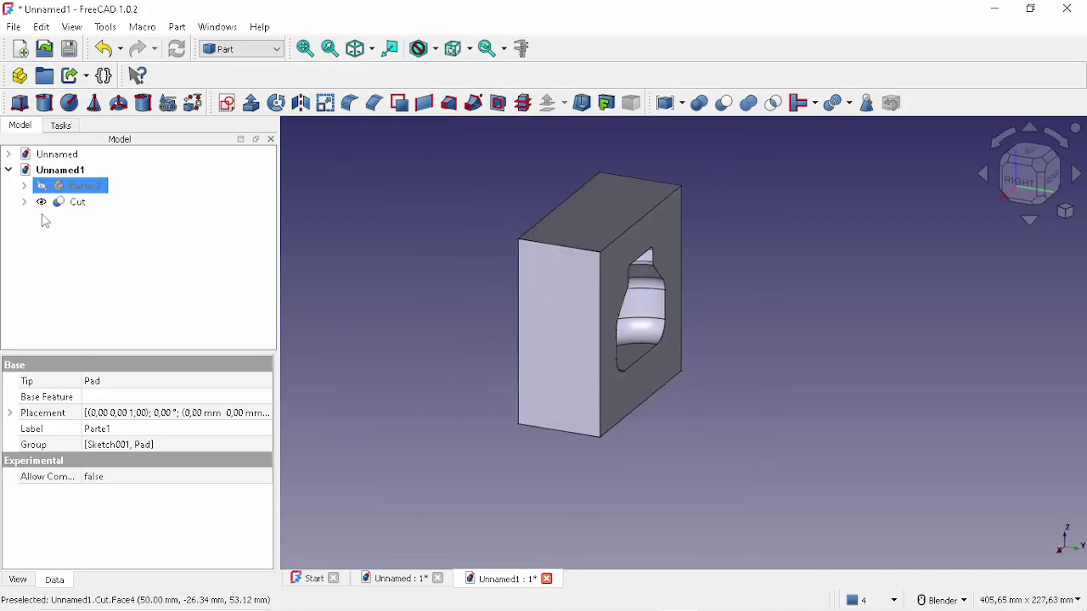
pyautogui.keyDown('shift'); pyautogui.moveTo(663, 359); pyautogui.dragTo(639, 336, button='middle'); pyautogui.keyUp('shift')
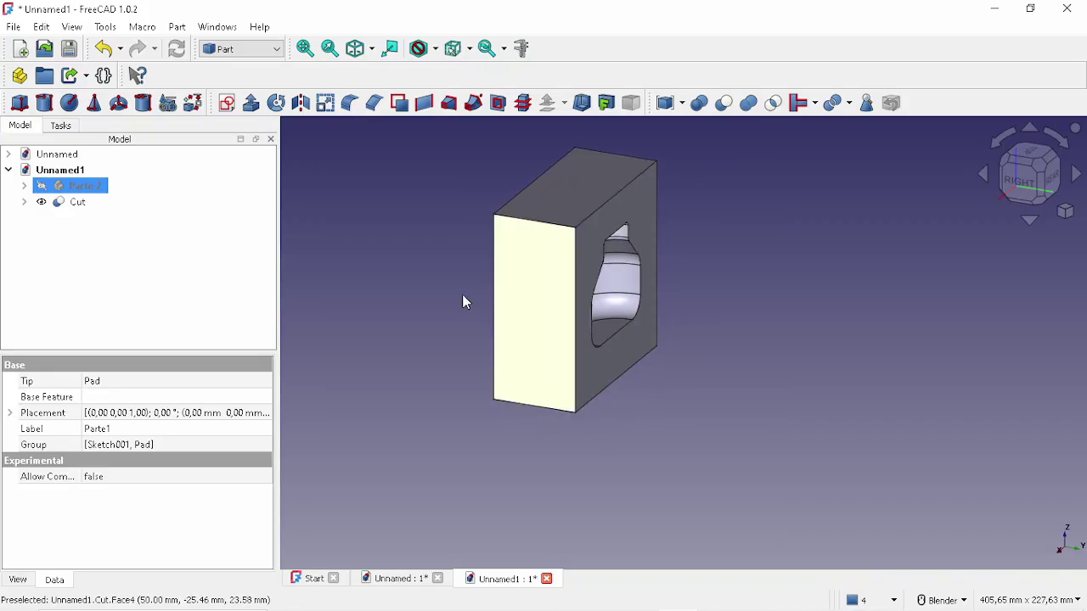
# Show the Parte 2 and Produto bodies and hide the first block's cut result.
pyautogui.click(43, 187)
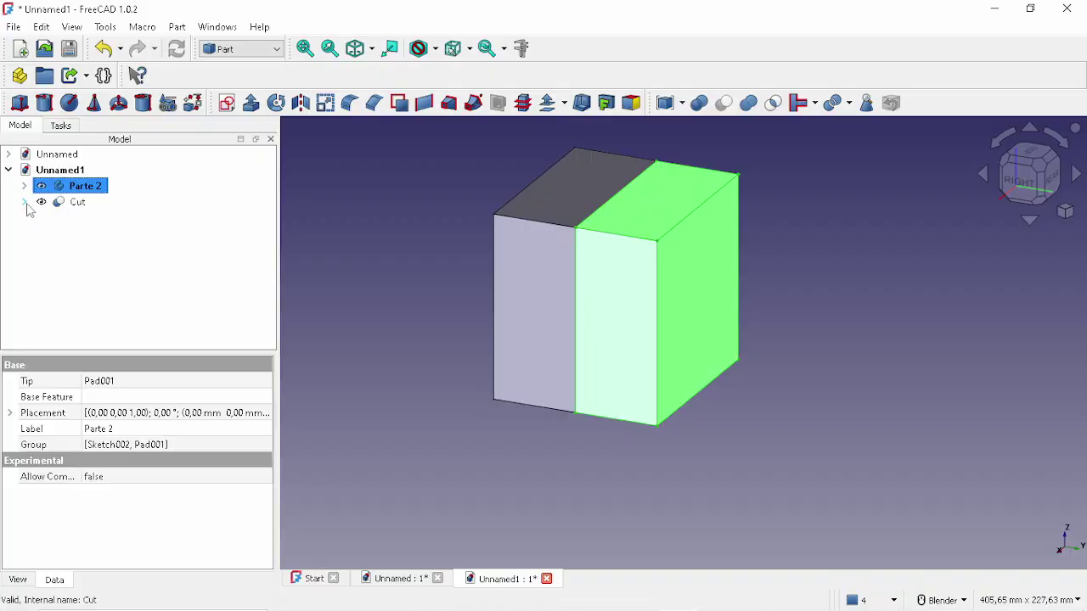
pyautogui.click(25, 203)
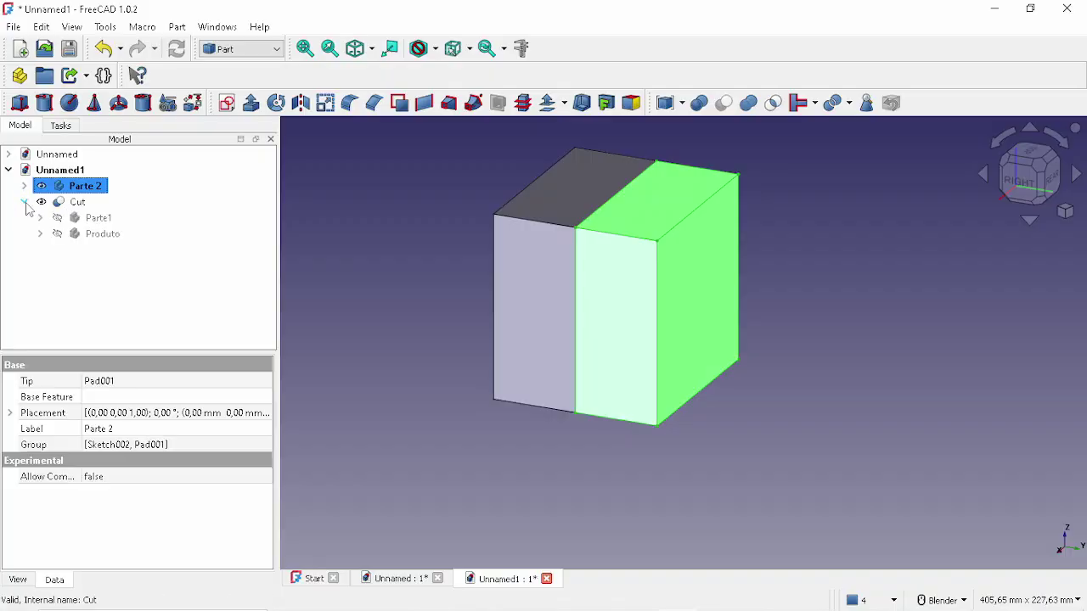
pyautogui.click(59, 235)
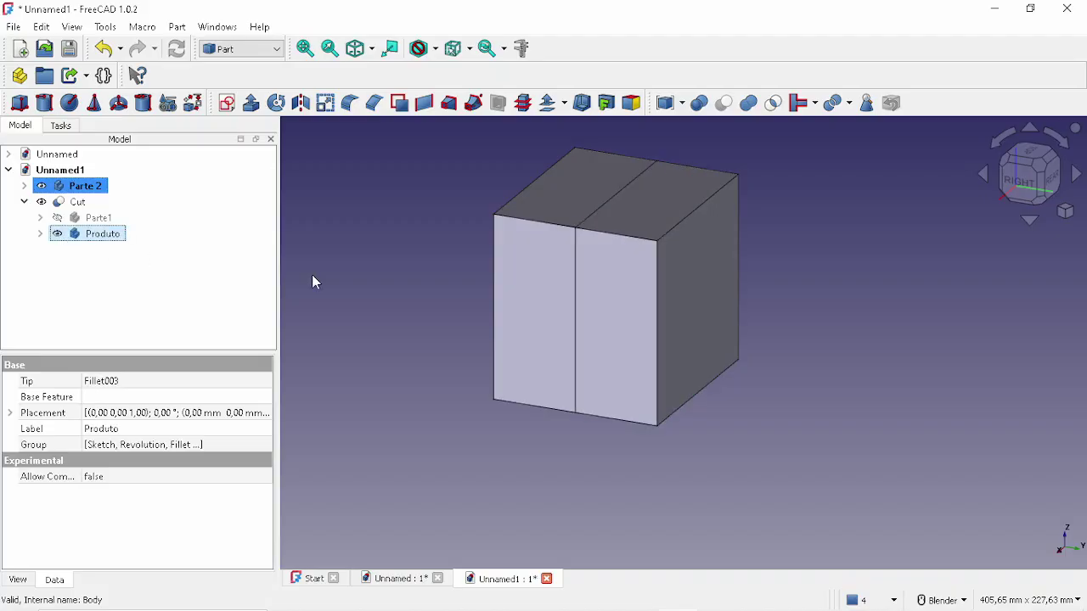
pyautogui.click(469, 309)
pyautogui.click(532, 286)
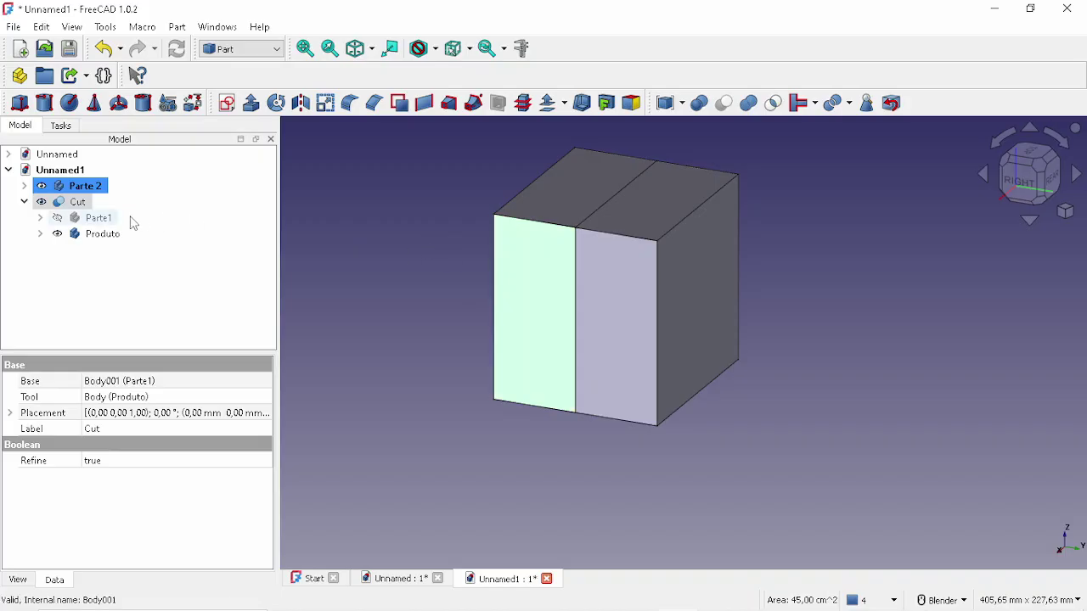
pyautogui.moveTo(655, 309); pyautogui.dragTo(528, 201, button='middle')
pyautogui.press('space')
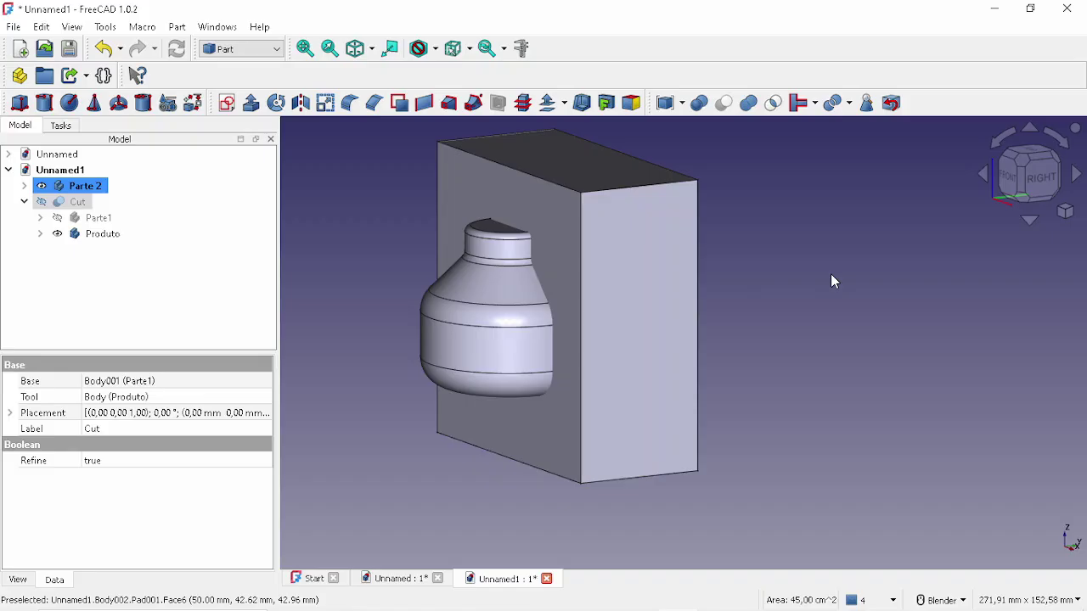
pyautogui.click(880, 269)
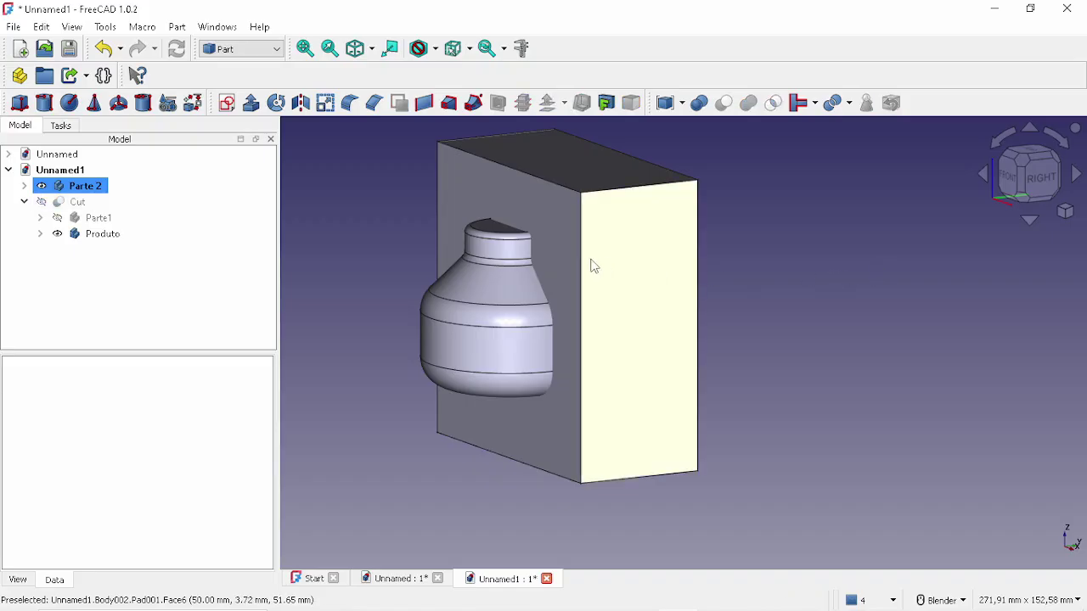
# Cut the Produto body out of Parte 2 with a Boolean Cut.
pyautogui.click(266, 238)
pyautogui.click(326, 249)
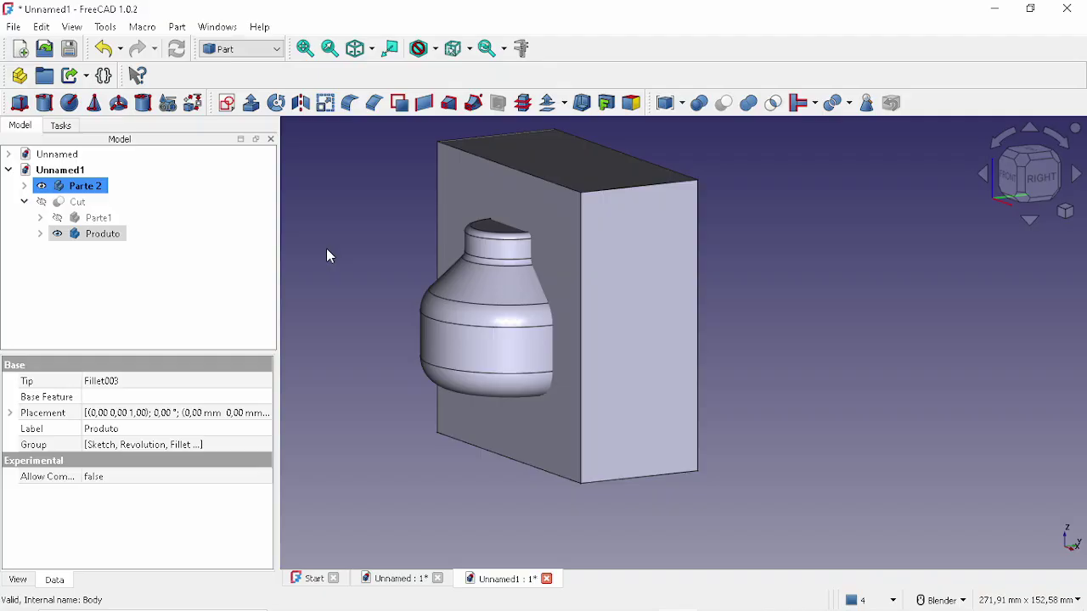
pyautogui.click(94, 188)
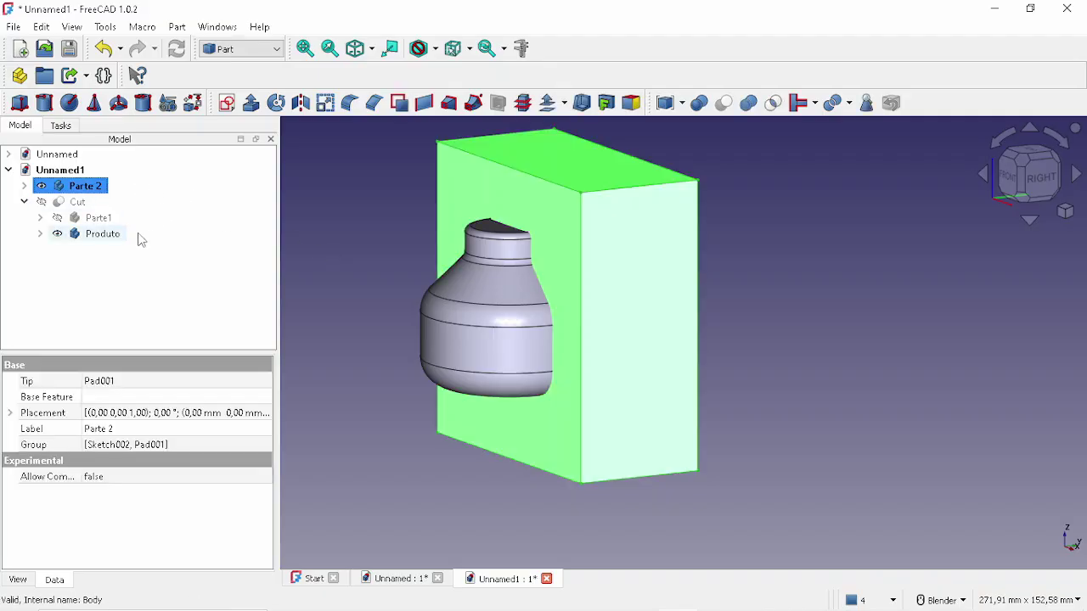
pyautogui.keyDown('ctrl'); pyautogui.click(103, 238); pyautogui.keyUp('ctrl')
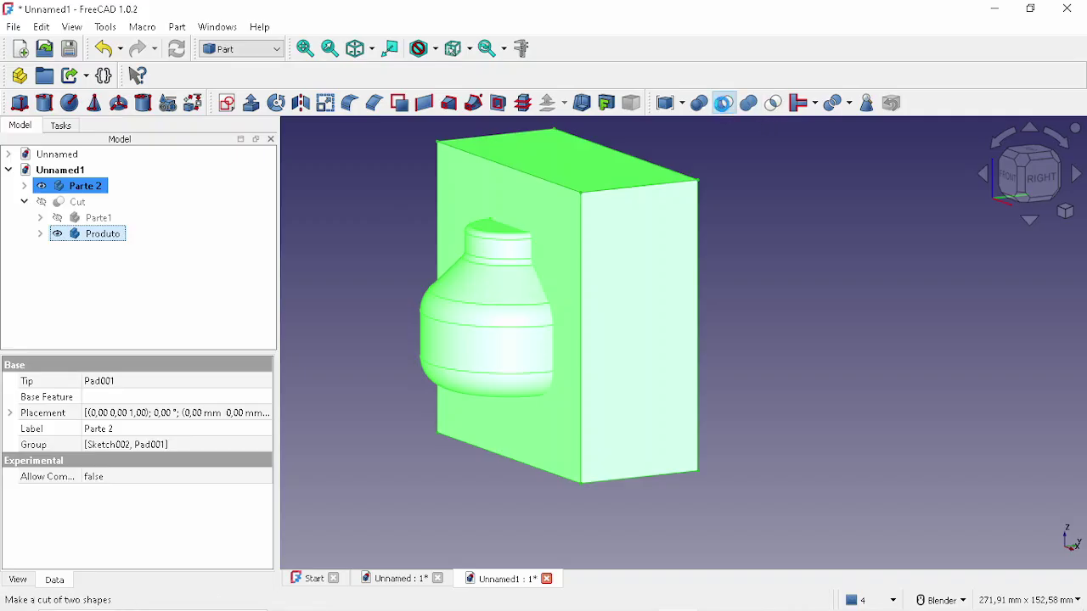
pyautogui.click(722, 103)
# Inspect the second block's cavity and show the first block's cut result again to display the closed mould.
pyautogui.moveTo(582, 303); pyautogui.dragTo(653, 288, button='middle')
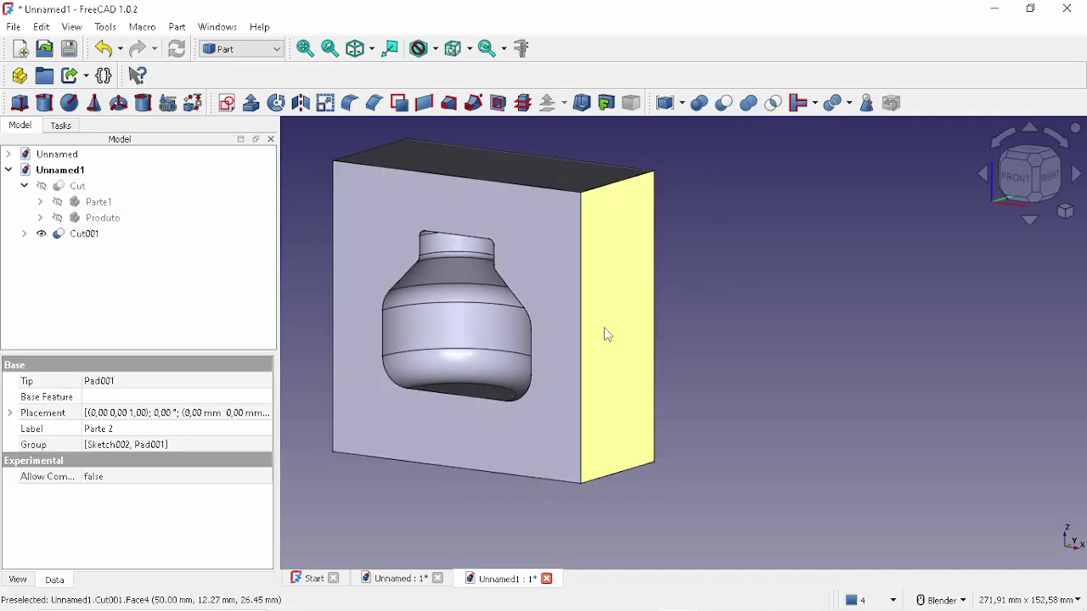
pyautogui.moveTo(607, 334); pyautogui.dragTo(577, 333, button='middle')
pyautogui.click(41, 186)
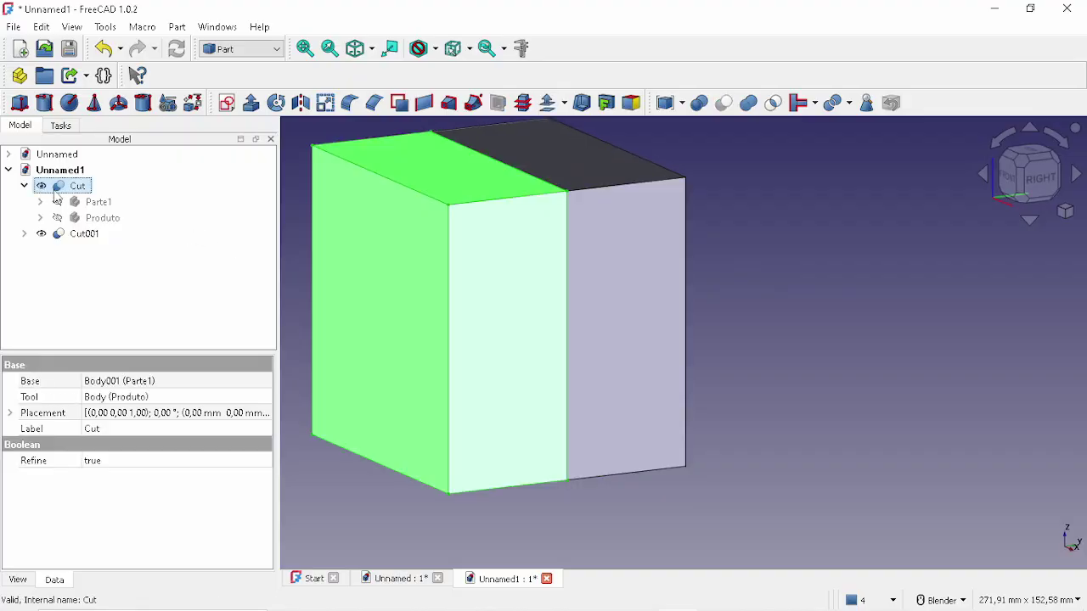
pyautogui.moveTo(750, 294); pyautogui.dragTo(817, 294, button='middle')
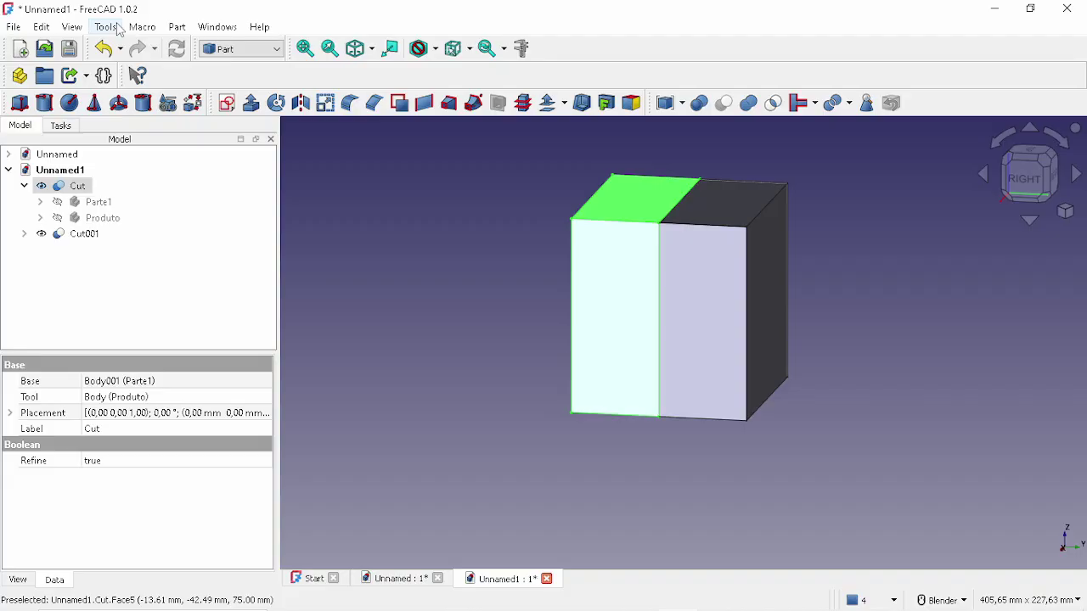
# Open the clipping plane settings and enable clipping along Y with an offset of 0.
pyautogui.click(73, 28)
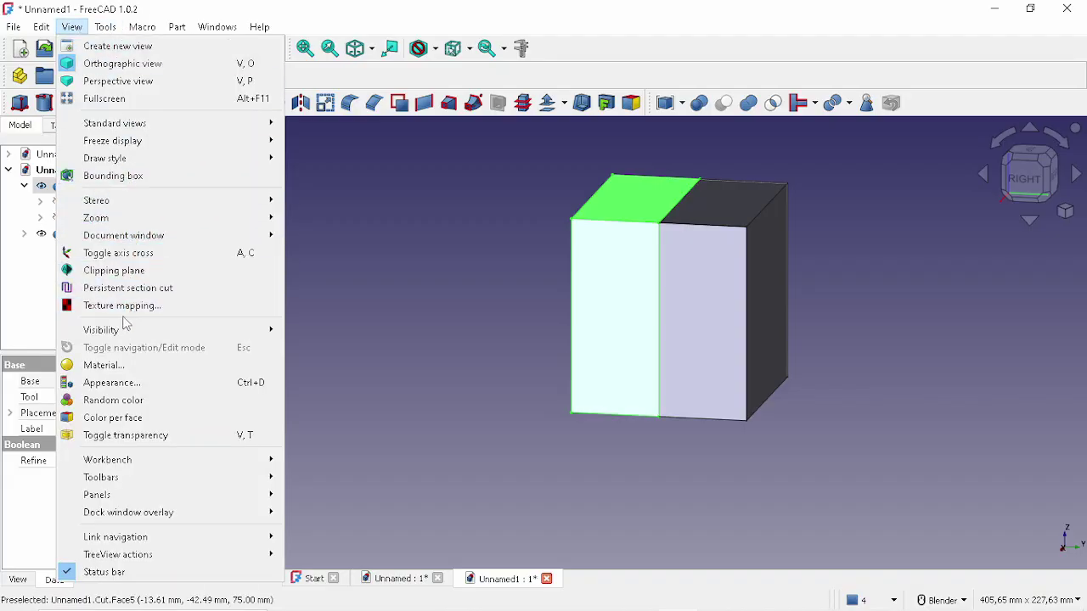
pyautogui.click(136, 272)
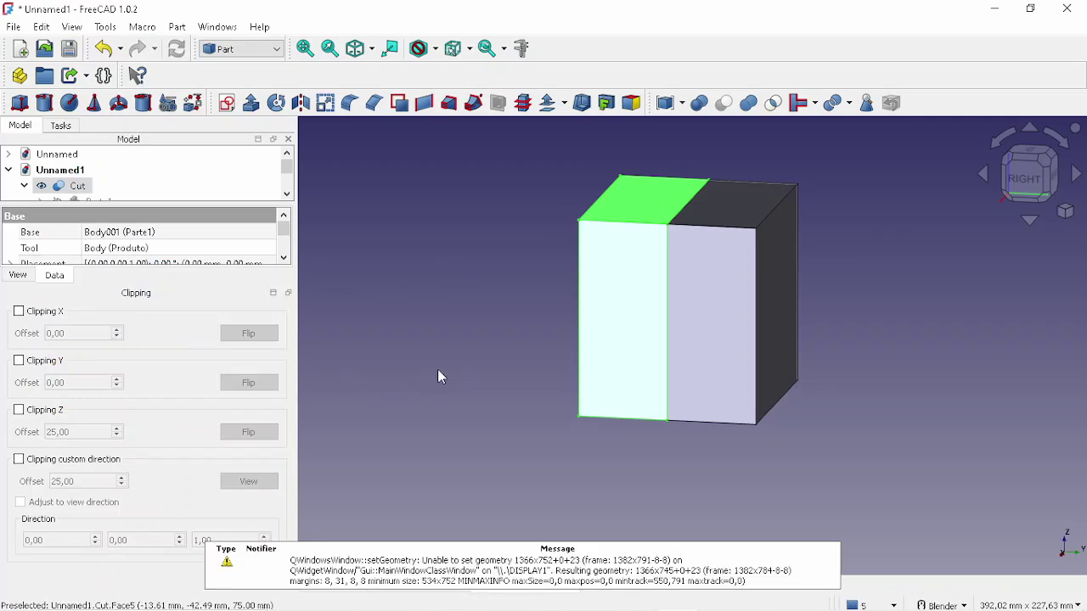
pyautogui.click(19, 361)
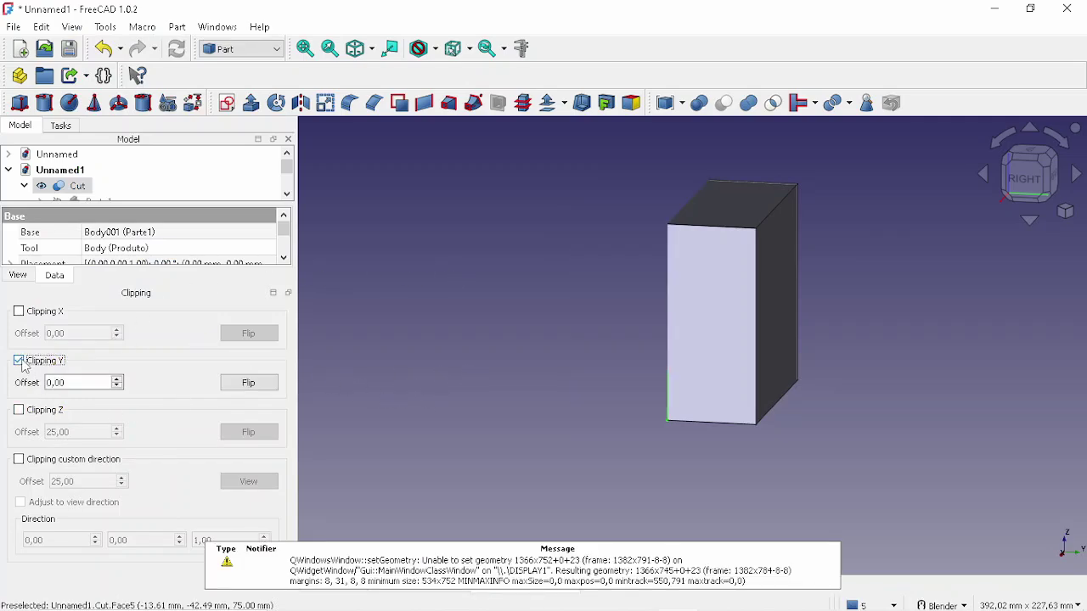
# Switch the clipping from Y to X at offset 0 and flip the clipped side.
pyautogui.click(18, 361)
pyautogui.click(19, 312)
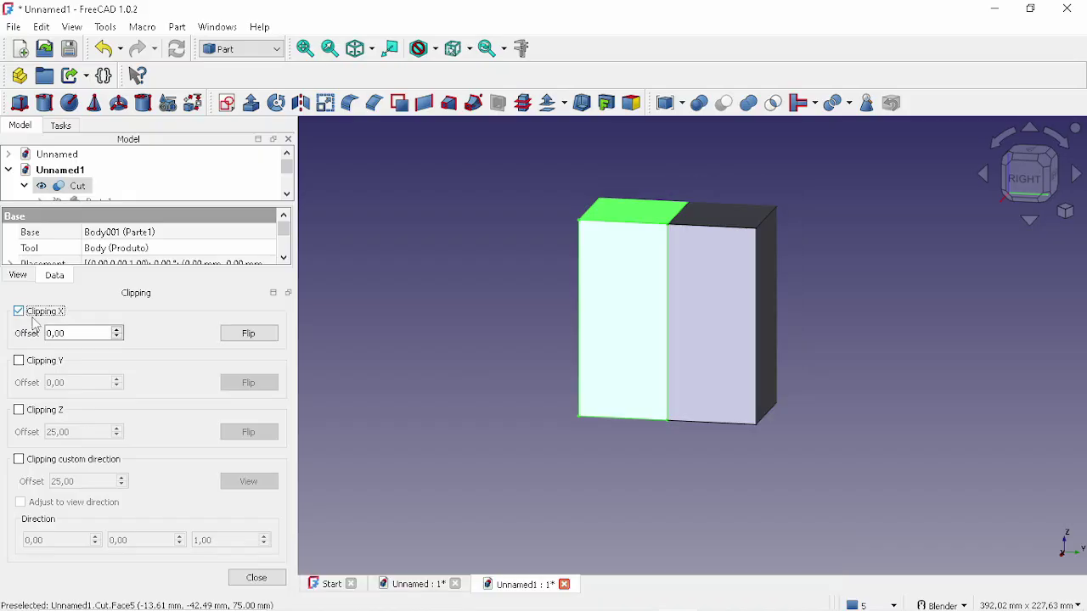
pyautogui.click(237, 338)
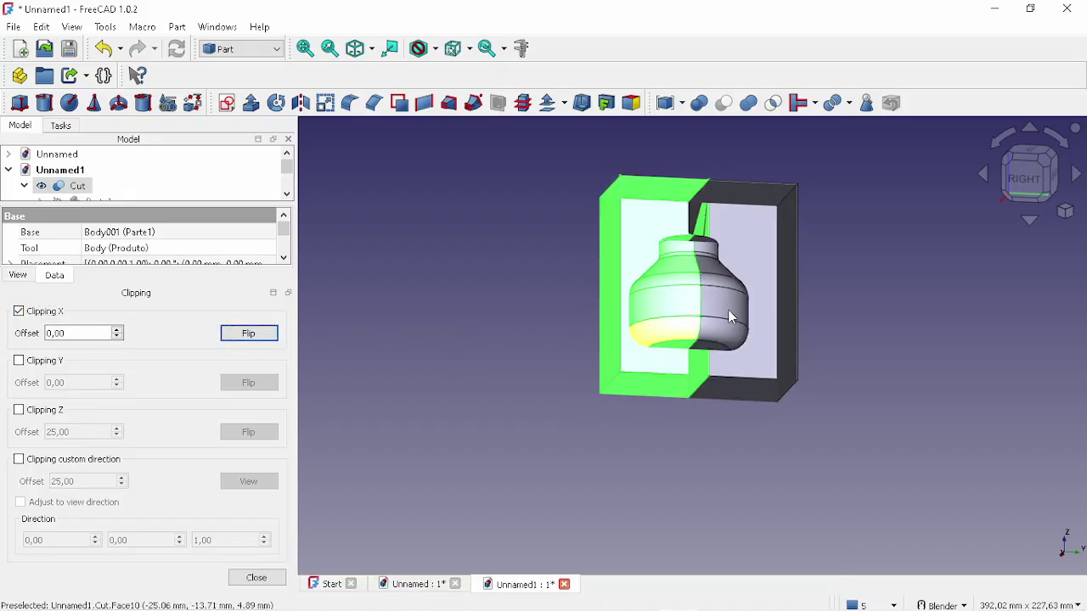
# Examine the bottle cavity in the sectioned mould halves from the right side and at an angle.
pyautogui.scroll(3, 747, 288)
pyautogui.press('3')
pyautogui.scroll(4, 909, 232)
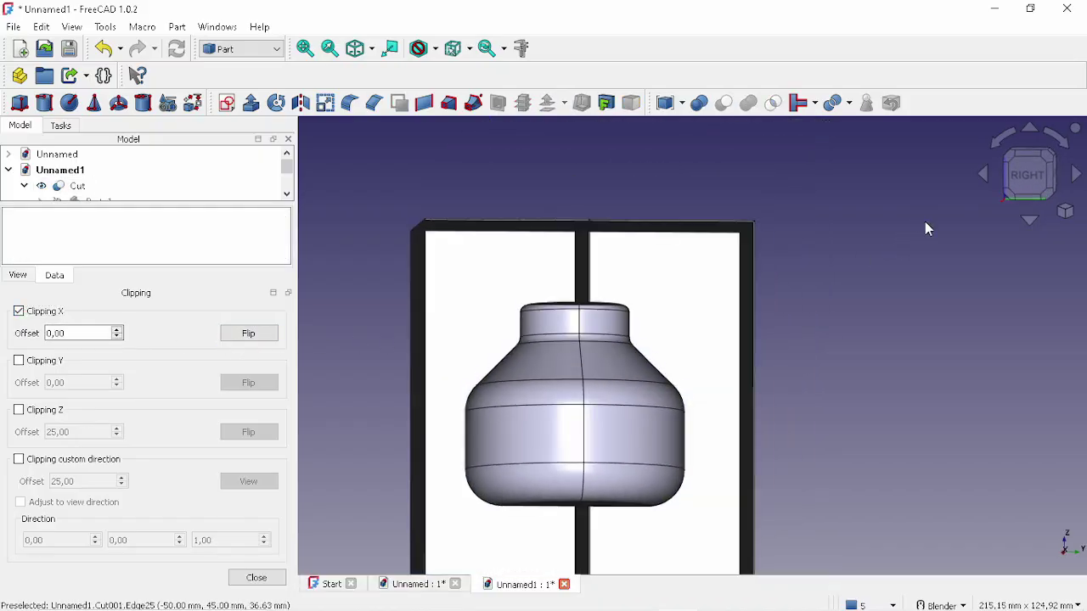
pyautogui.scroll(3, 626, 358)
pyautogui.moveTo(606, 376); pyautogui.dragTo(663, 351, button='middle')
pyautogui.scroll(-5, 646, 353)
pyautogui.keyDown('shift'); pyautogui.moveTo(652, 393); pyautogui.dragTo(617, 315, button='middle'); pyautogui.keyUp('shift')
pyautogui.moveTo(616, 316); pyautogui.dragTo(458, 363, button='middle')
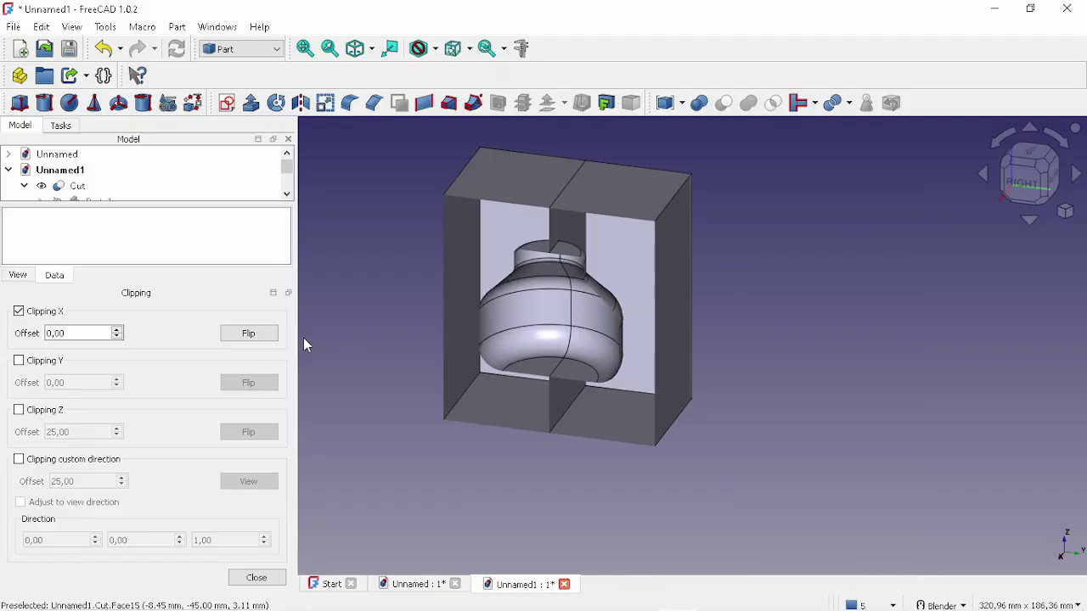
# Turn off the X clipping and close the clipping settings to restore the full view of the mould.
pyautogui.click(18, 311)
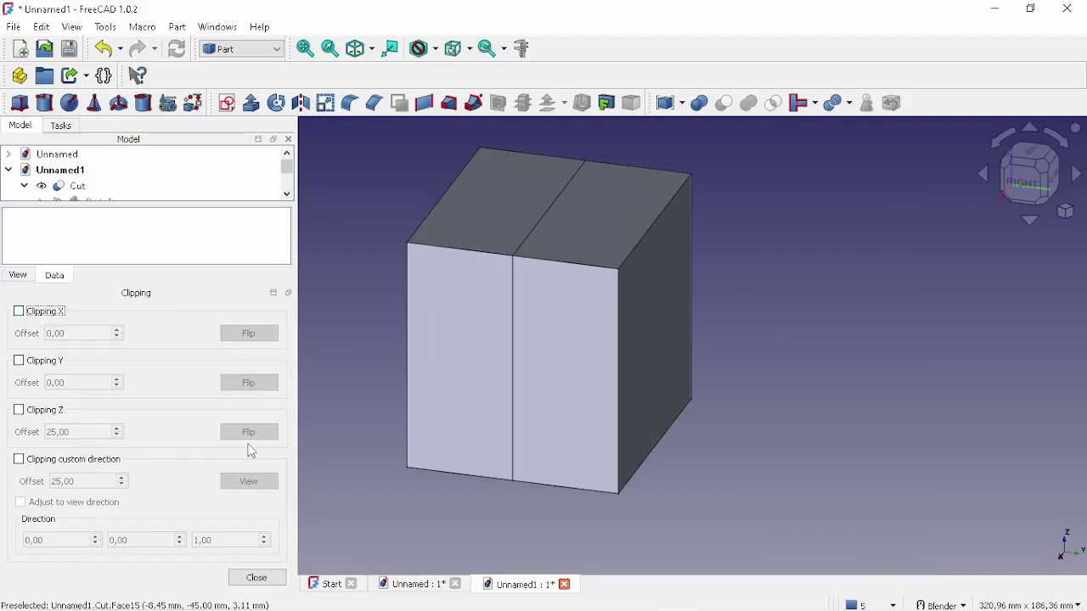
pyautogui.click(256, 577)
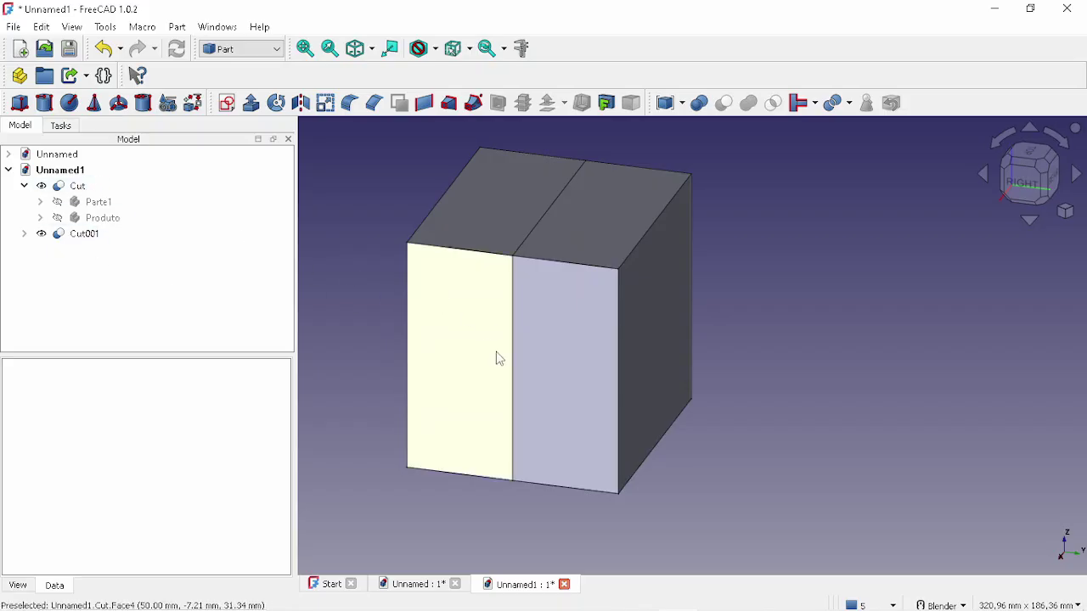
pyautogui.moveTo(497, 353); pyautogui.dragTo(611, 313, button='middle')
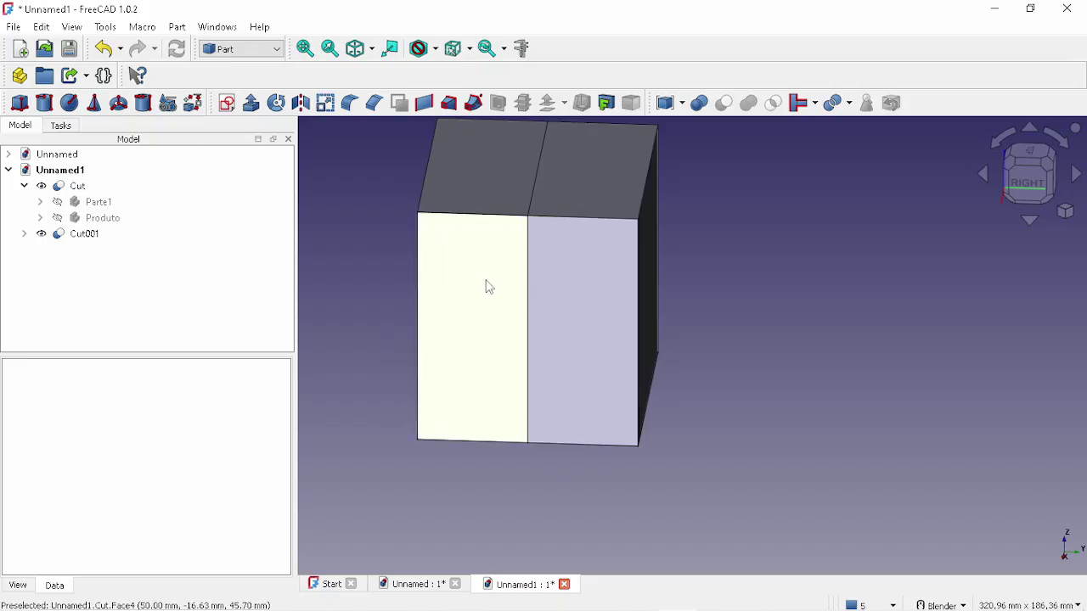
pyautogui.moveTo(490, 272); pyautogui.dragTo(518, 259, button='middle')
pyautogui.click(591, 197)
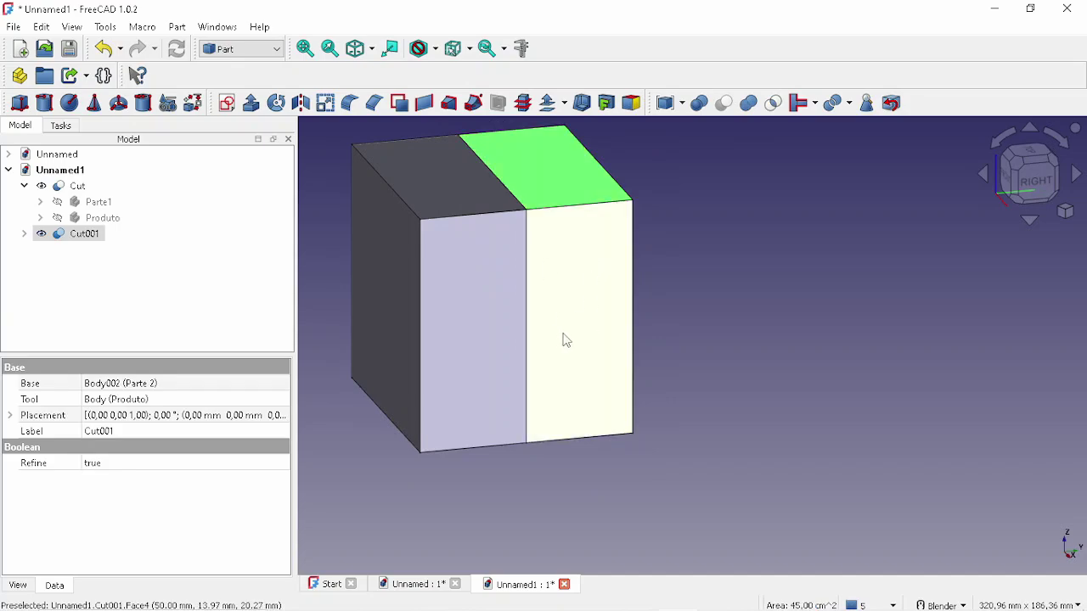
pyautogui.keyDown('shift'); pyautogui.moveTo(614, 315); pyautogui.dragTo(694, 291, button='middle'); pyautogui.keyUp('shift')
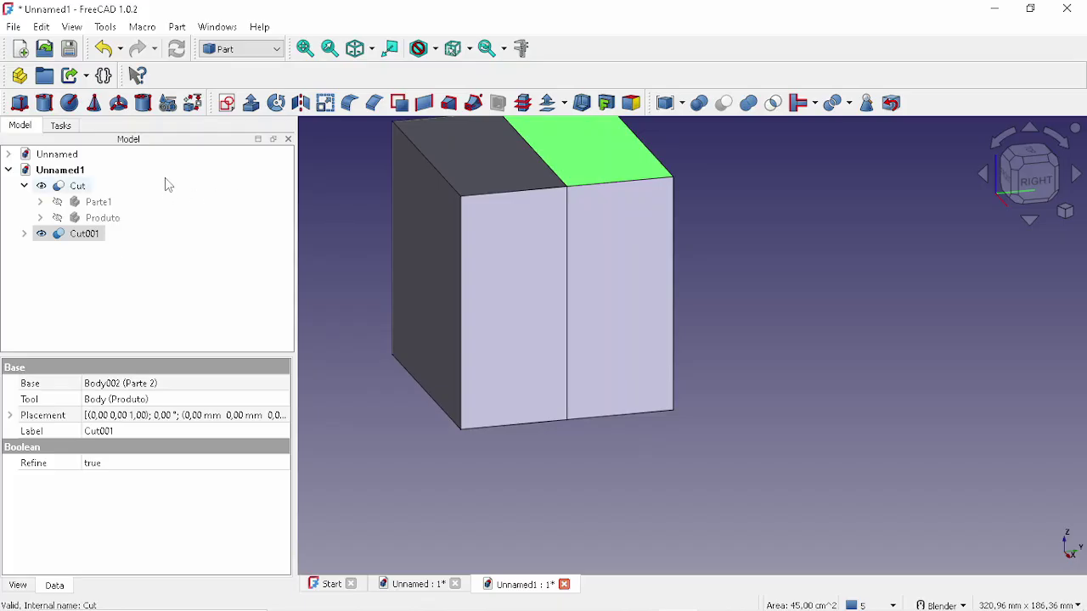
pyautogui.scroll(-5, 640, 281)
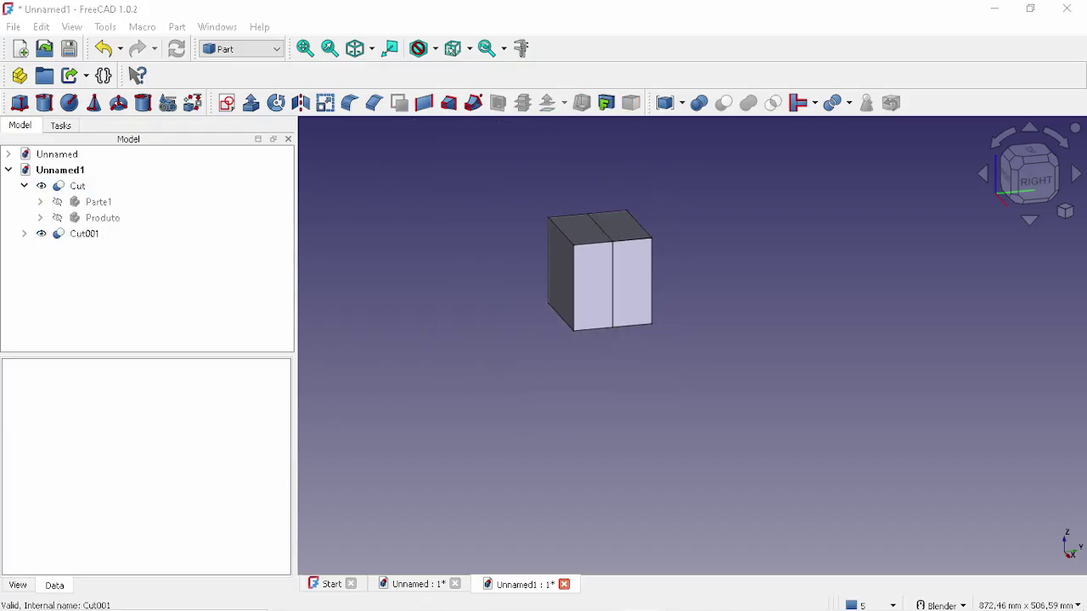
pyautogui.scroll(2, 717, 235)
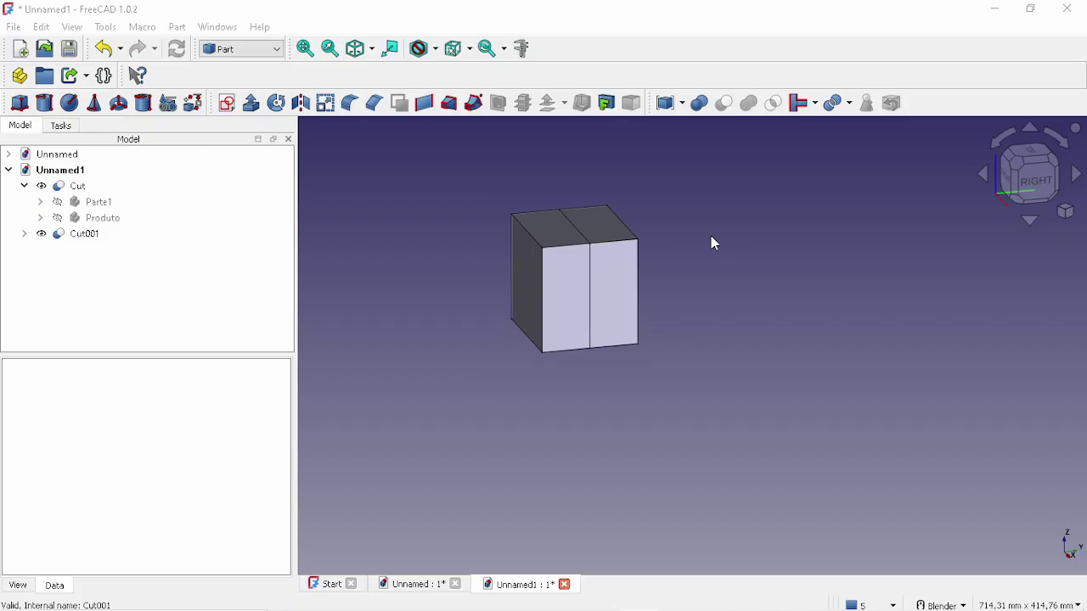